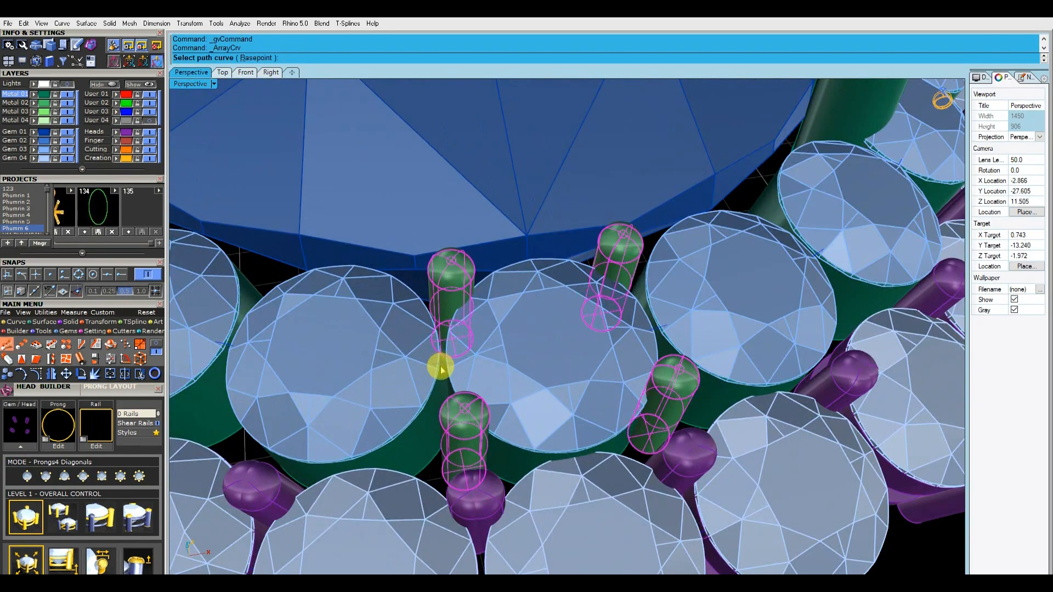
Array the selected green prongs along the path curve around the inner row of halo stones
{"action": "scroll", "coordinate": [447, 355], "scroll_direction": "down", "scroll_amount": 10}
{"action": "right_click_drag", "start_coordinate": [493, 395], "coordinate": [668, 270]}
{"action": "right_click_drag", "start_coordinate": [517, 203], "coordinate": [551, 336]}
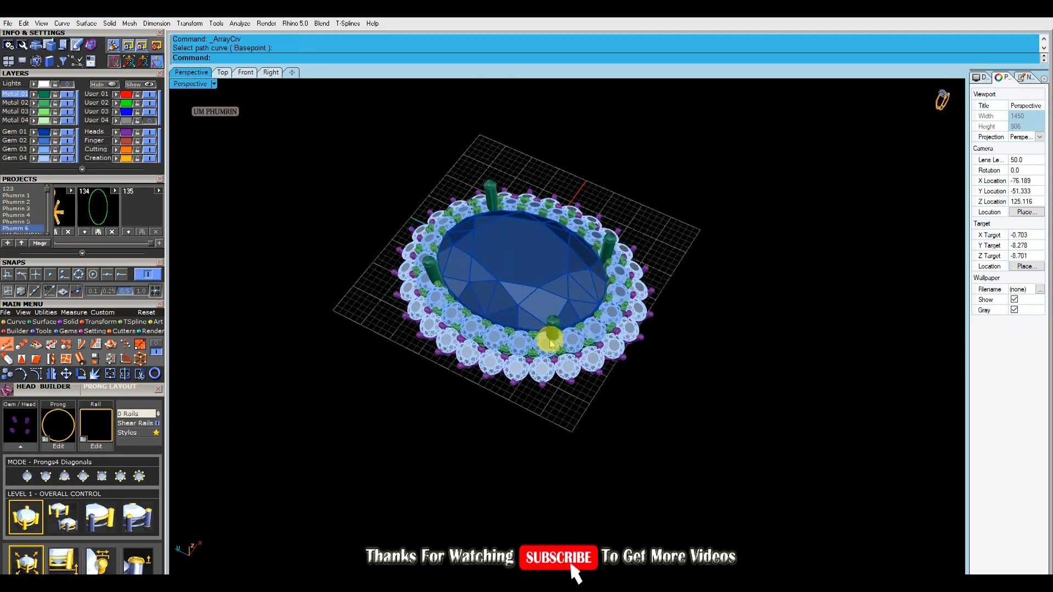
{"action": "scroll", "coordinate": [550, 336], "scroll_direction": "up", "scroll_amount": 3}
{"action": "left_click", "coordinate": [559, 329]}
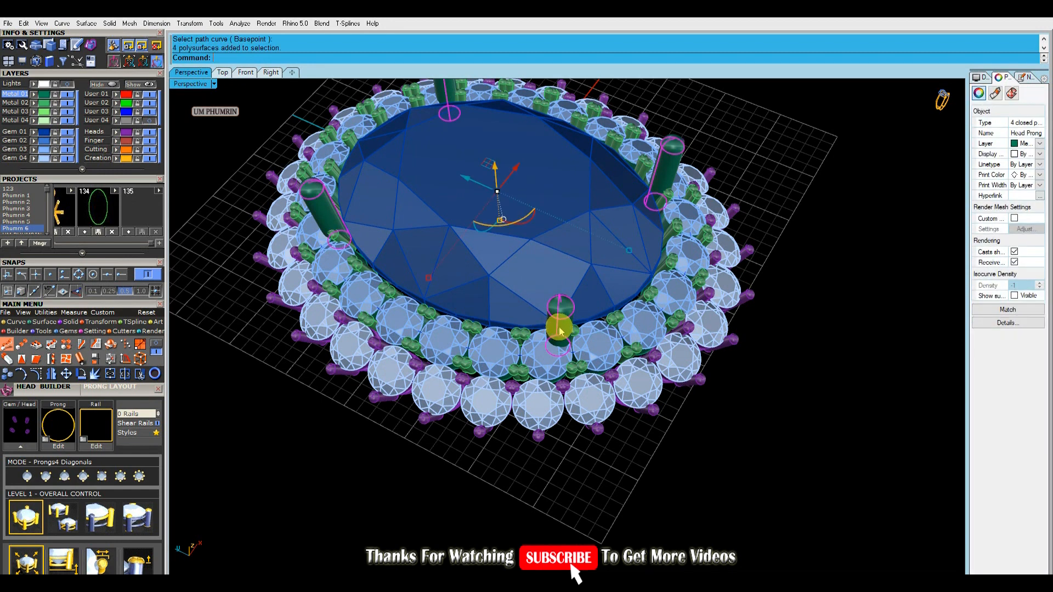
{"action": "type", "text": "aa"}
{"action": "key", "text": "Return"}
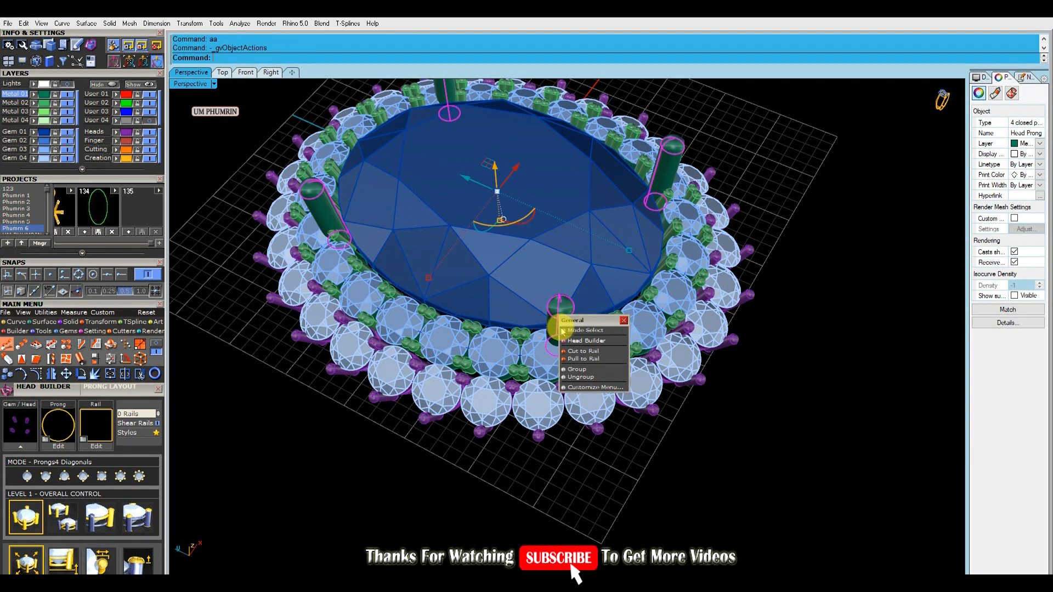
{"action": "left_click", "coordinate": [1026, 78]}
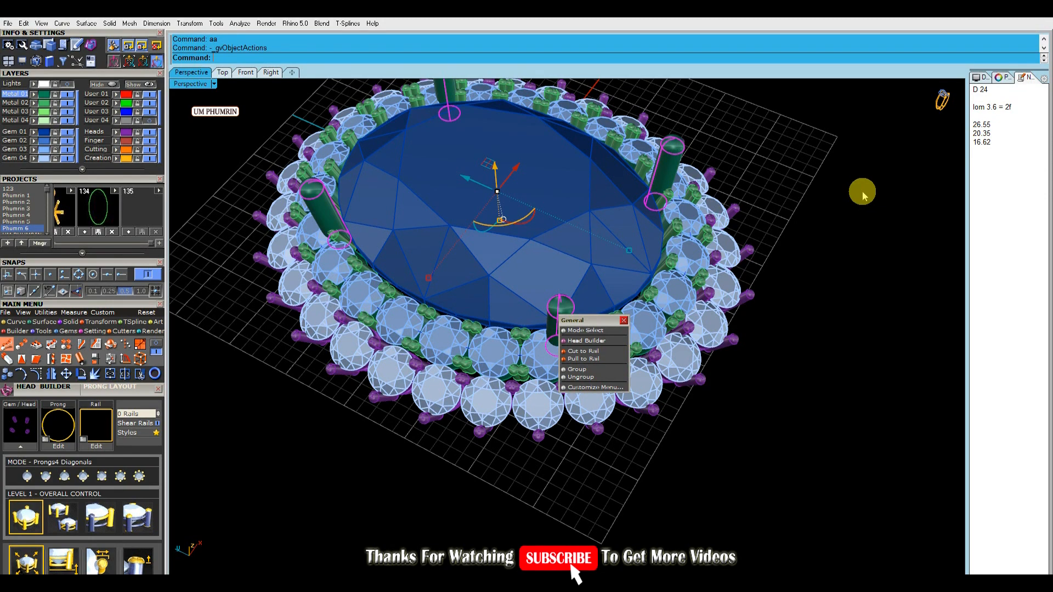
{"action": "left_click", "coordinate": [623, 320]}
{"action": "scroll", "coordinate": [595, 274], "scroll_direction": "down", "scroll_amount": 5}
{"action": "mouse_move", "coordinate": [653, 329]}
{"action": "right_mouse_down"}
{"action": "mouse_move", "coordinate": [677, 299]}
{"action": "mouse_move", "coordinate": [664, 324]}
{"action": "right_mouse_up"}
{"action": "key", "text": "Escape"}
Open the four tall centre-stone prongs for editing in Head Builder
{"action": "scroll", "coordinate": [567, 305], "scroll_direction": "up", "scroll_amount": 4}
{"action": "left_click", "coordinate": [568, 308]}
{"action": "scroll", "coordinate": [544, 315], "scroll_direction": "up", "scroll_amount": 5}
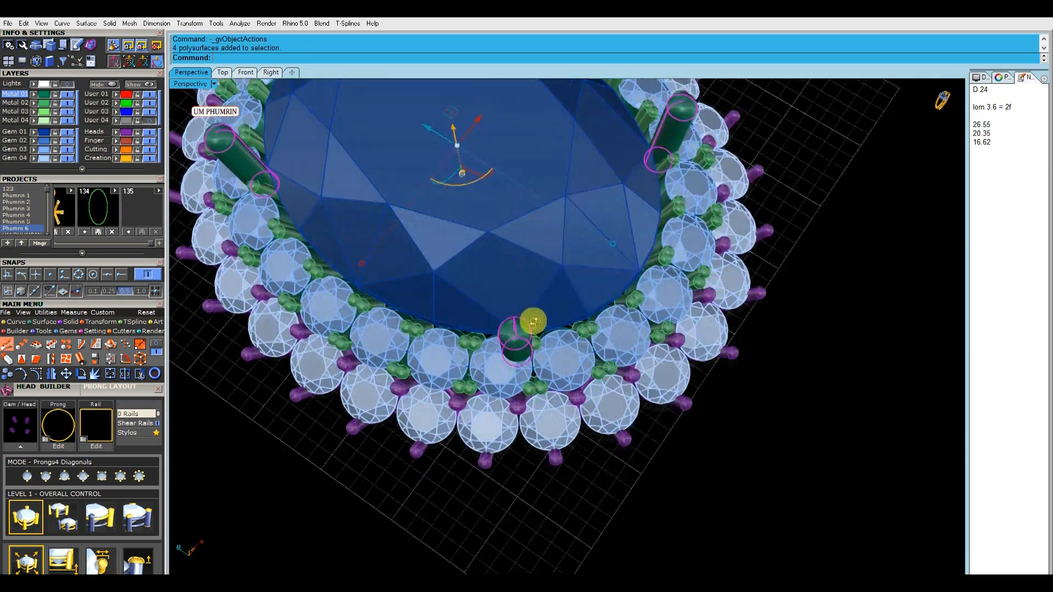
{"action": "middle_click", "coordinate": [316, 341]}
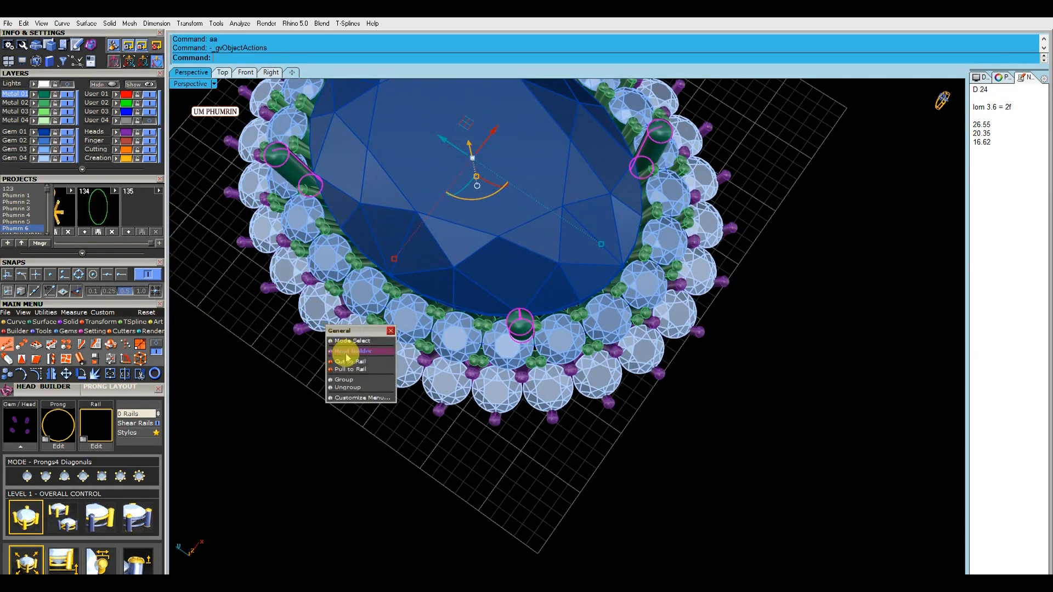
{"action": "left_click", "coordinate": [346, 356]}
{"action": "left_click_drag", "start_coordinate": [65, 484], "coordinate": [85, 319]}
Try a prong size of 0.8 mm and inspect the front prong against the halo stones
{"action": "left_click", "coordinate": [28, 455]}
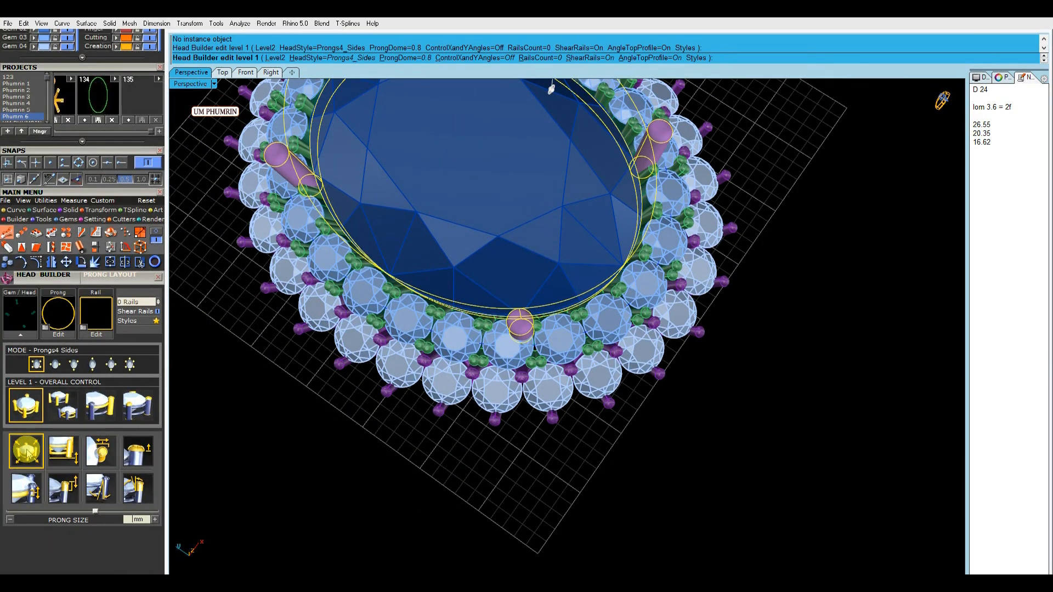
{"action": "key", "text": "Return"}
{"action": "right_click_drag", "start_coordinate": [597, 413], "coordinate": [607, 383]}
{"action": "scroll", "coordinate": [565, 340], "scroll_direction": "up", "scroll_amount": 6}
{"action": "right_click_drag", "start_coordinate": [503, 315], "coordinate": [478, 302]}
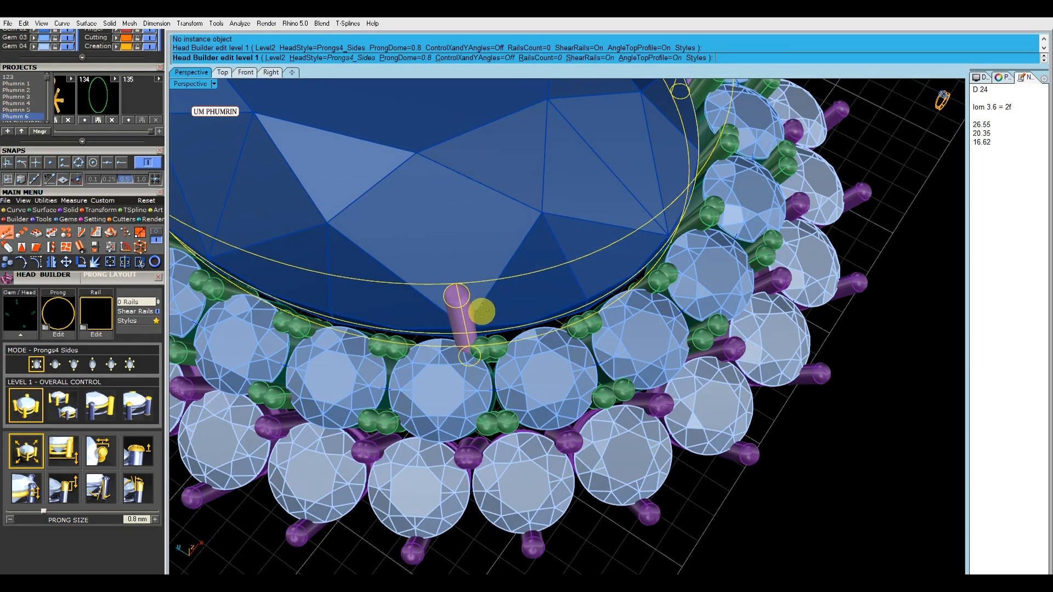
{"action": "scroll", "coordinate": [482, 312], "scroll_direction": "up", "scroll_amount": 5}
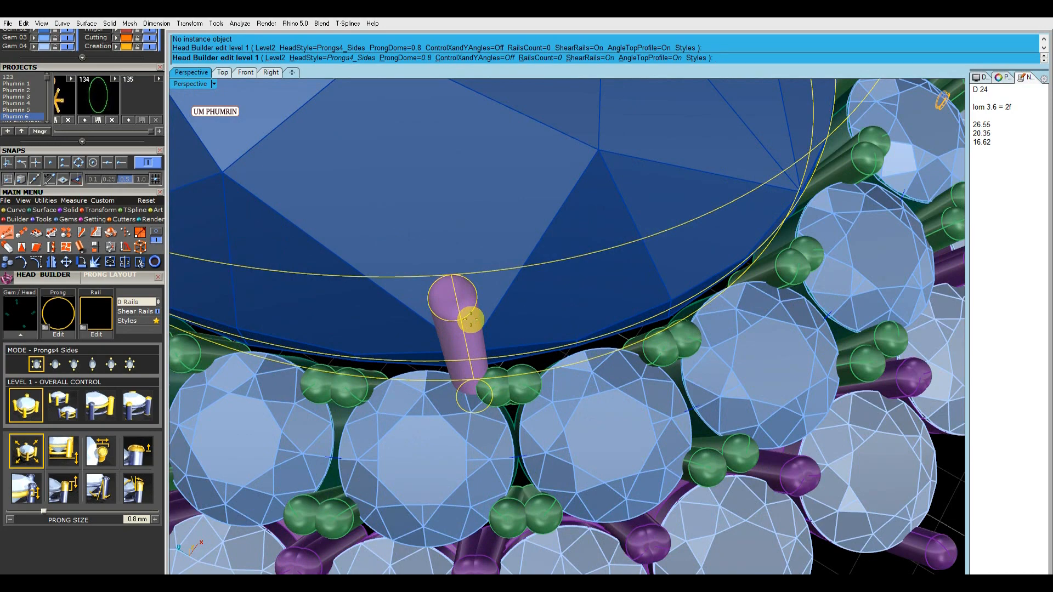
{"action": "scroll", "coordinate": [471, 320], "scroll_direction": "down", "scroll_amount": 5}
{"action": "scroll", "coordinate": [493, 286], "scroll_direction": "up", "scroll_amount": 5}
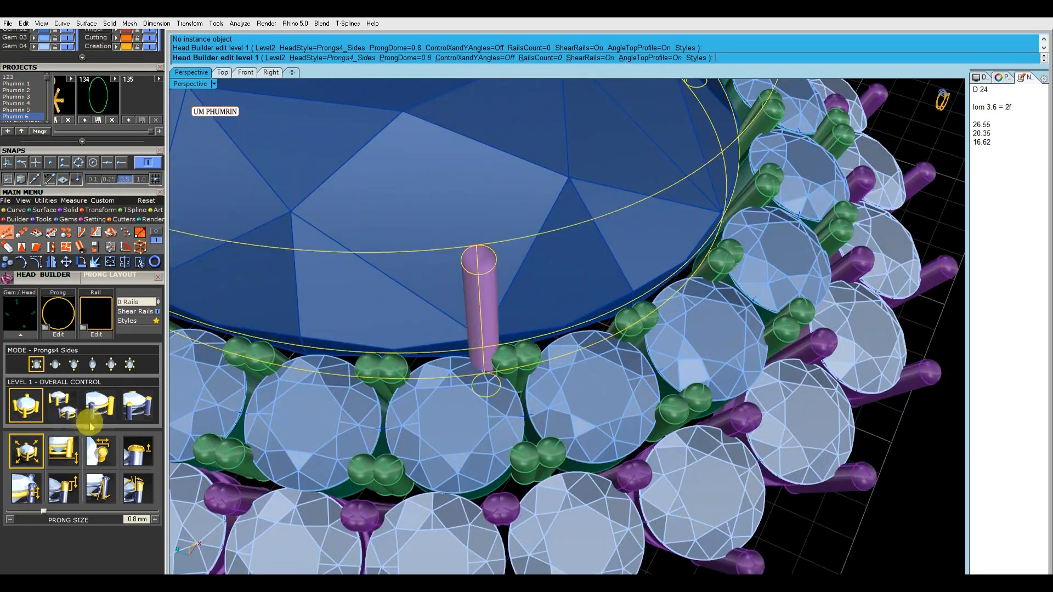
Set the prong size to 1 mm, finish the head edit and delete every centre prong except one
{"action": "left_click", "coordinate": [27, 452]}
{"action": "scroll", "coordinate": [625, 411], "scroll_direction": "down", "scroll_amount": 5}
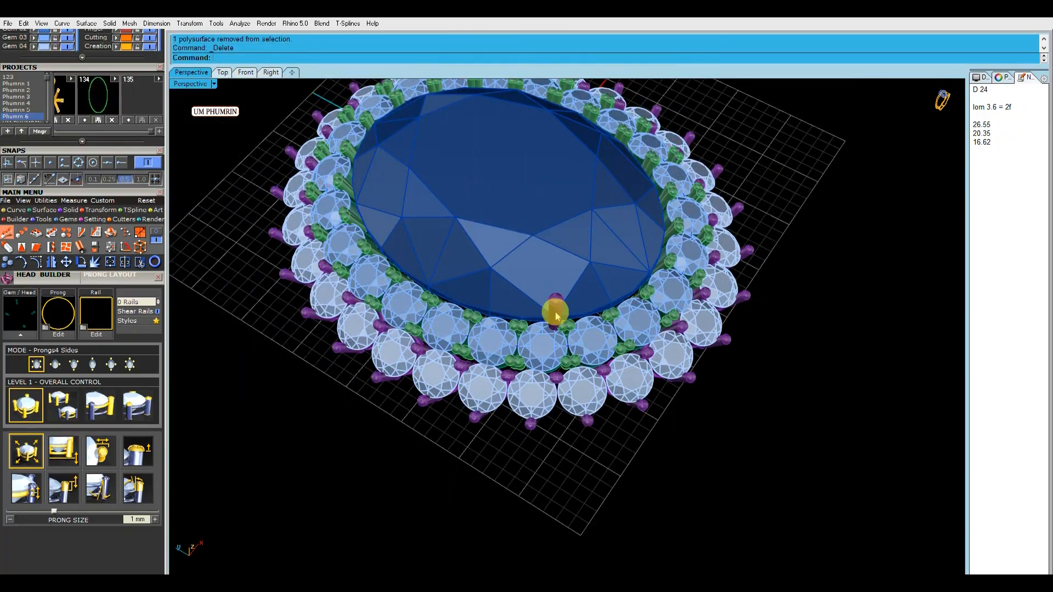
Try duplicating the remaining centre prong beside itself to form a close group at the centre stone's edge
{"action": "left_click", "coordinate": [557, 315]}
{"action": "scroll", "coordinate": [557, 315], "scroll_direction": "up", "scroll_amount": 7}
{"action": "right_click_drag", "start_coordinate": [557, 315], "coordinate": [545, 344]}
{"action": "left_click", "coordinate": [223, 73]}
{"action": "scroll", "coordinate": [503, 303], "scroll_direction": "up", "scroll_amount": 12}
{"action": "left_click", "coordinate": [189, 72]}
{"action": "right_click_drag", "start_coordinate": [512, 309], "coordinate": [581, 343]}
{"action": "left_click_drag", "start_coordinate": [531, 325], "coordinate": [570, 322]}
{"action": "scroll", "coordinate": [585, 352], "scroll_direction": "down", "scroll_amount": 7}
{"action": "right_click_drag", "start_coordinate": [585, 353], "coordinate": [598, 220]}
{"action": "left_click", "coordinate": [832, 353]}
{"action": "right_click_drag", "start_coordinate": [832, 353], "coordinate": [837, 324]}
{"action": "left_click_drag", "start_coordinate": [639, 175], "coordinate": [596, 192]}
{"action": "right_click_drag", "start_coordinate": [667, 188], "coordinate": [668, 397]}
{"action": "scroll", "coordinate": [664, 400], "scroll_direction": "down", "scroll_amount": 2}
Try mirroring the grouped prongs across both axes to the other corners of the centre stone
{"action": "key", "text": "F4"}
{"action": "scroll", "coordinate": [445, 381], "scroll_direction": "up", "scroll_amount": 7}
{"action": "left_click_drag", "start_coordinate": [478, 396], "coordinate": [435, 378], "text": "shift"}
{"action": "scroll", "coordinate": [510, 395], "scroll_direction": "down", "scroll_amount": 6}
{"action": "key", "text": "F5"}
{"action": "left_click", "coordinate": [723, 456]}
{"action": "right_click_drag", "start_coordinate": [723, 456], "coordinate": [786, 294]}
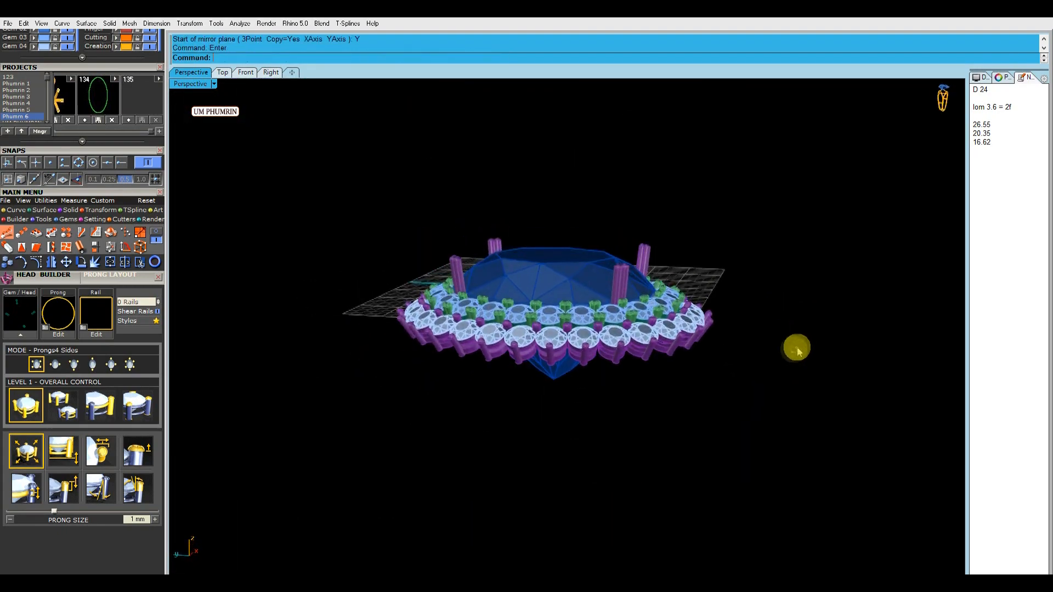
{"action": "right_click_drag", "start_coordinate": [687, 413], "coordinate": [700, 288]}
{"action": "right_click_drag", "start_coordinate": [609, 285], "coordinate": [544, 328]}
{"action": "left_click", "coordinate": [282, 103]}
Stretch the single remaining centre prong taller along its own axis in the Front view
{"action": "left_click", "coordinate": [246, 72]}
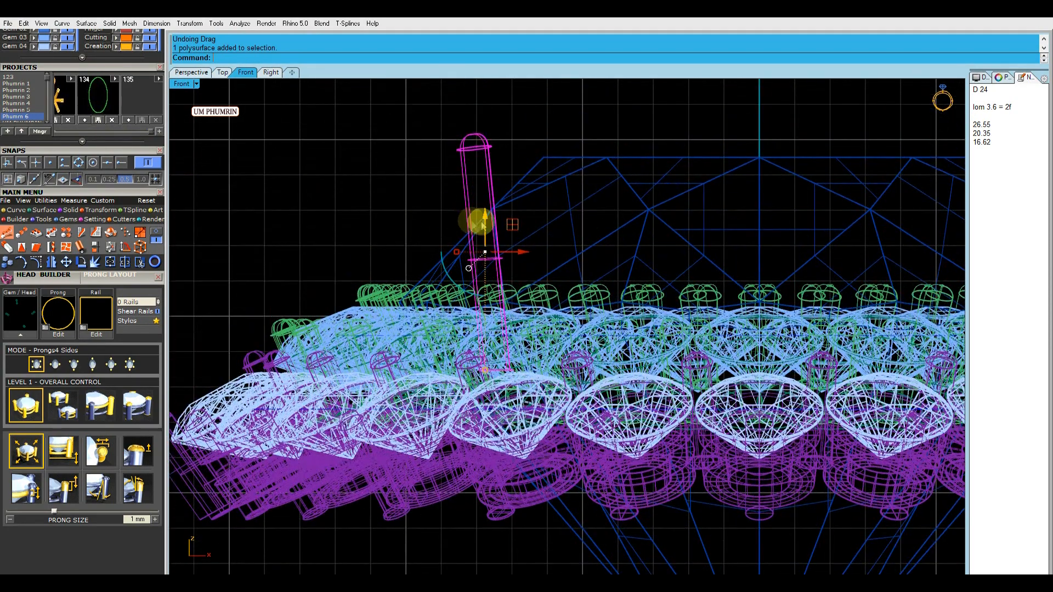
{"action": "left_click", "coordinate": [1006, 84]}
{"action": "right_click_drag", "start_coordinate": [626, 212], "coordinate": [579, 234]}
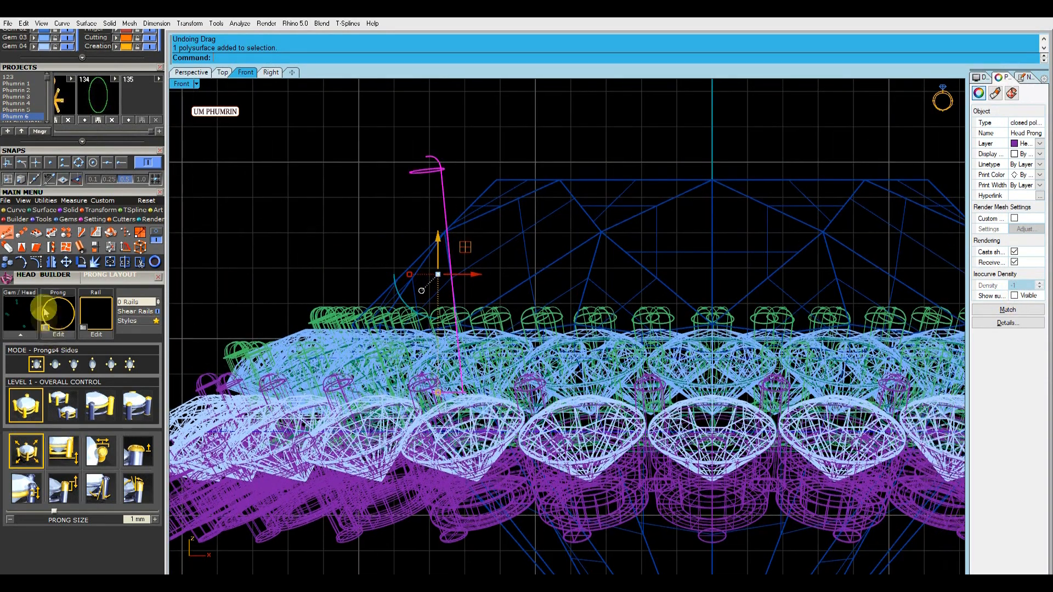
{"action": "left_click", "coordinate": [7, 248]}
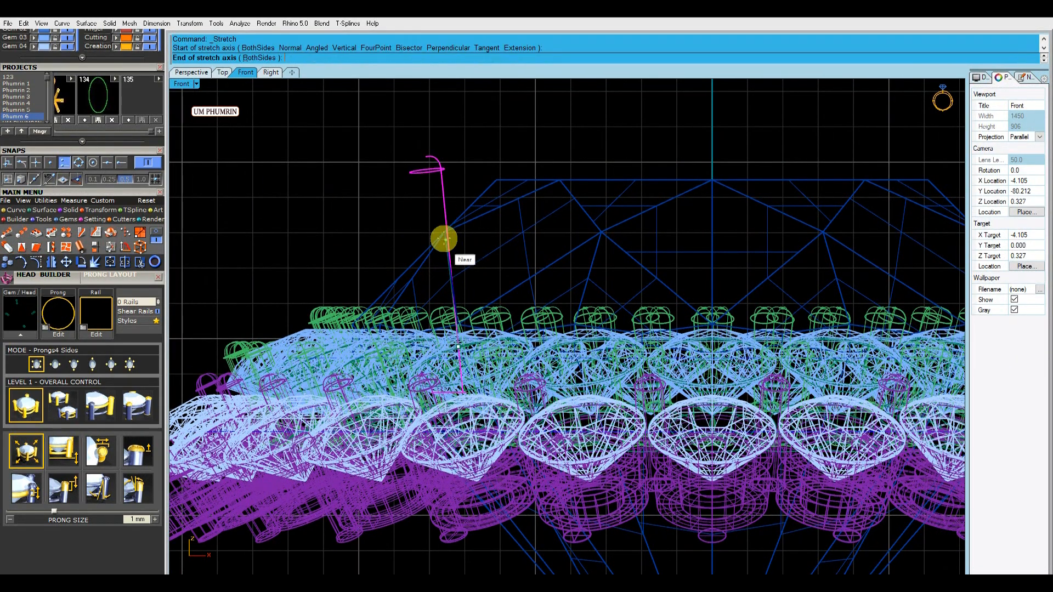
{"action": "left_click", "coordinate": [449, 194]}
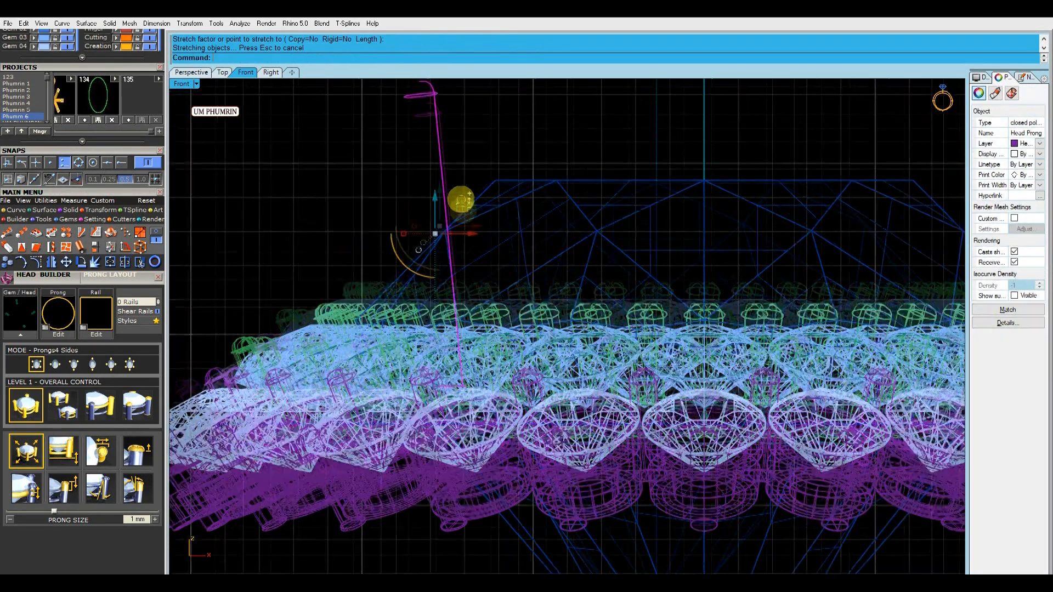
Move the stretched prong against the centre stone's edge, between the neighbouring inner halo stones
{"action": "left_click", "coordinate": [223, 72]}
{"action": "left_click", "coordinate": [191, 72]}
{"action": "scroll", "coordinate": [510, 310], "scroll_direction": "up", "scroll_amount": 5}
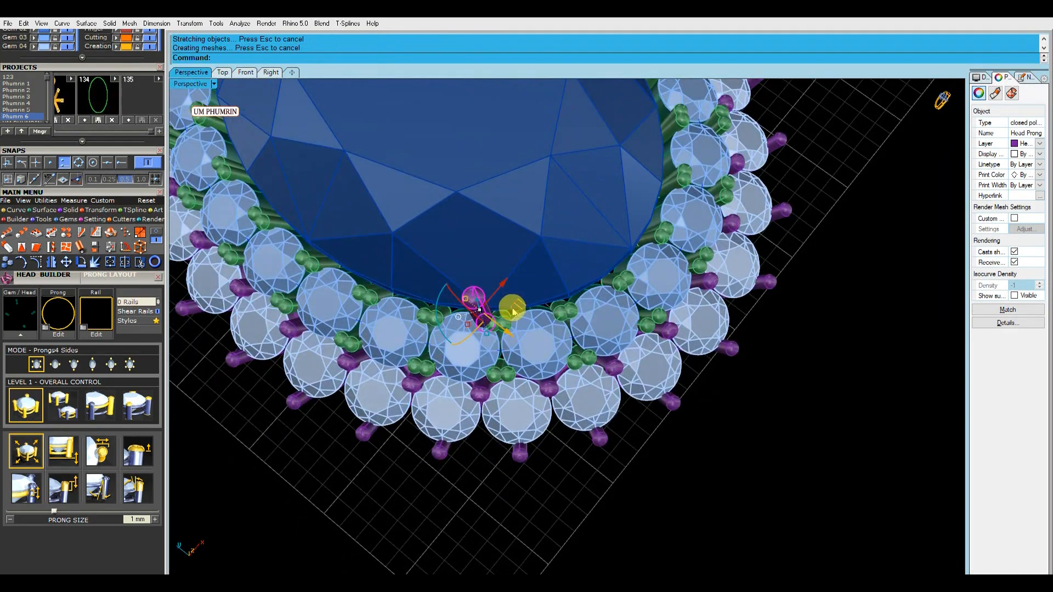
{"action": "right_click_drag", "start_coordinate": [553, 323], "coordinate": [573, 314]}
{"action": "left_click_drag", "start_coordinate": [573, 314], "coordinate": [603, 316], "text": "alt"}
{"action": "right_click_drag", "start_coordinate": [603, 316], "coordinate": [557, 328]}
{"action": "left_click_drag", "start_coordinate": [544, 312], "coordinate": [563, 318]}
{"action": "scroll", "coordinate": [565, 315], "scroll_direction": "down", "scroll_amount": 6}
{"action": "left_click", "coordinate": [574, 312]}
{"action": "right_click_drag", "start_coordinate": [574, 313], "coordinate": [518, 340]}
Duplicate the stretched prong and place the copy right beside it to form a double prong
{"action": "left_click", "coordinate": [529, 260]}
{"action": "left_click", "coordinate": [540, 263], "text": "shift"}
{"action": "scroll", "coordinate": [540, 269], "scroll_direction": "up", "scroll_amount": 6}
{"action": "left_click_drag", "start_coordinate": [526, 304], "coordinate": [536, 298]}
{"action": "right_click_drag", "start_coordinate": [536, 298], "coordinate": [566, 335]}
{"action": "left_click_drag", "start_coordinate": [577, 390], "coordinate": [579, 392]}
{"action": "left_click", "coordinate": [785, 499]}
{"action": "right_click_drag", "start_coordinate": [654, 396], "coordinate": [620, 295]}
{"action": "left_click", "coordinate": [618, 204]}
{"action": "left_click", "coordinate": [601, 213], "text": "shift"}
{"action": "scroll", "coordinate": [620, 295], "scroll_direction": "down", "scroll_amount": 8}
Hide the Gem 01 layer to view the double prong from above without the centre stone
{"action": "left_click", "coordinate": [222, 72]}
{"action": "scroll", "coordinate": [536, 329], "scroll_direction": "up", "scroll_amount": 8}
{"action": "scroll", "coordinate": [536, 330], "scroll_direction": "down", "scroll_amount": 9}
{"action": "right_click_drag", "start_coordinate": [540, 379], "coordinate": [440, 442]}
{"action": "scroll", "coordinate": [129, 153], "scroll_direction": "up", "scroll_amount": 3}
{"action": "left_click", "coordinate": [68, 111]}
{"action": "scroll", "coordinate": [261, 203], "scroll_direction": "down", "scroll_amount": 4}
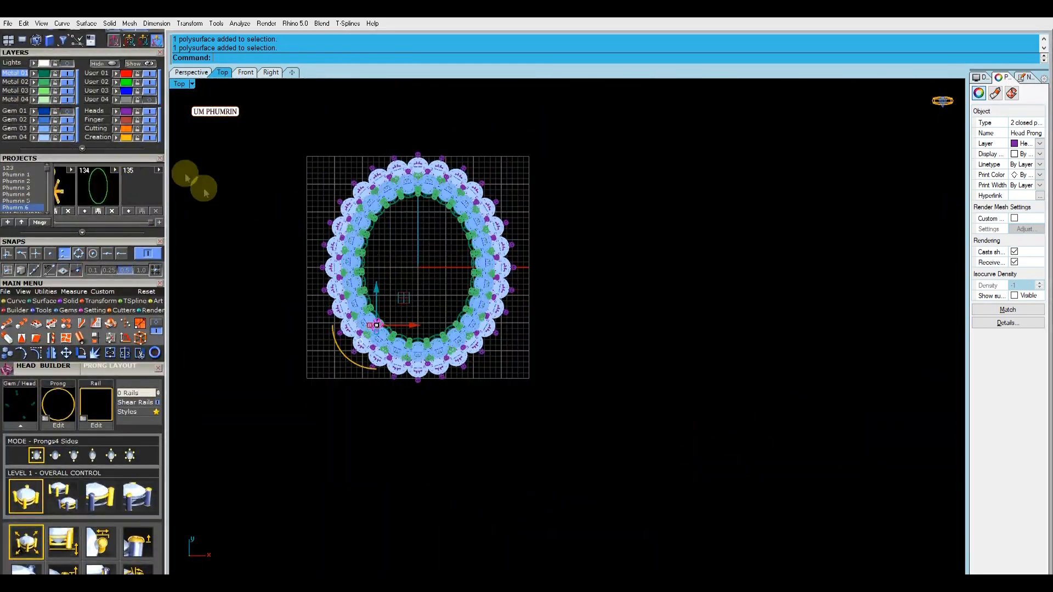
Isolate the double prong with the oval guide curve and check its placement from above and in perspective
{"action": "right_click_drag", "start_coordinate": [489, 170], "coordinate": [516, 215]}
{"action": "left_click", "coordinate": [98, 195]}
{"action": "scroll", "coordinate": [404, 370], "scroll_direction": "up", "scroll_amount": 9}
{"action": "left_click_drag", "start_coordinate": [313, 318], "coordinate": [500, 447]}
{"action": "right_click_drag", "start_coordinate": [497, 439], "coordinate": [460, 404]}
{"action": "left_click", "coordinate": [191, 72]}
{"action": "right_click_drag", "start_coordinate": [565, 346], "coordinate": [522, 253]}
{"action": "left_click", "coordinate": [564, 269]}
{"action": "left_click_drag", "start_coordinate": [592, 313], "coordinate": [515, 258]}
{"action": "right_click_drag", "start_coordinate": [515, 258], "coordinate": [604, 407]}
Mirror the double prong across both axes so each of the oval's four corners has a pair
{"action": "left_click", "coordinate": [222, 73]}
{"action": "scroll", "coordinate": [384, 330], "scroll_direction": "up", "scroll_amount": 6}
{"action": "left_click_drag", "start_coordinate": [375, 325], "coordinate": [368, 331]}
{"action": "scroll", "coordinate": [429, 311], "scroll_direction": "down", "scroll_amount": 8}
{"action": "left_click_drag", "start_coordinate": [496, 291], "coordinate": [645, 405], "text": "shift"}
{"action": "left_click", "coordinate": [708, 401]}
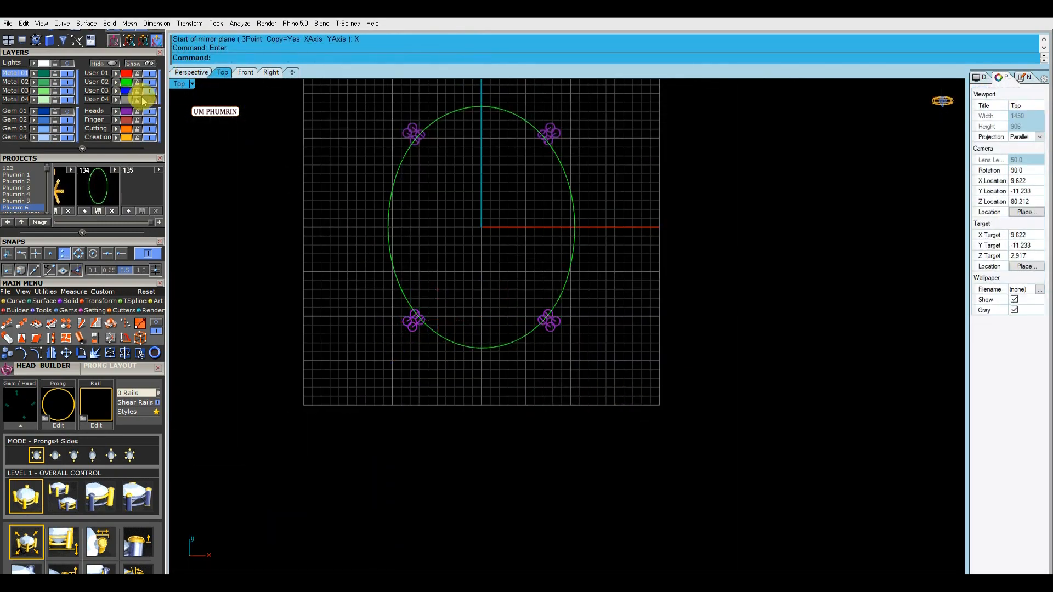
Show the hidden objects again and turn the Gem 01 layer back on
{"action": "left_click", "coordinate": [140, 63]}
{"action": "left_click", "coordinate": [192, 72]}
{"action": "right_click_drag", "start_coordinate": [327, 269], "coordinate": [317, 225]}
{"action": "left_click", "coordinate": [68, 112]}
{"action": "right_click_drag", "start_coordinate": [528, 291], "coordinate": [544, 259]}
Put the purple prongs and heads on a green metal layer and save the ring file
{"action": "scroll", "coordinate": [571, 269], "scroll_direction": "down", "scroll_amount": 3}
{"action": "right_click_drag", "start_coordinate": [660, 288], "coordinate": [663, 271]}
{"action": "right_click_drag", "start_coordinate": [663, 270], "coordinate": [662, 280]}
{"action": "scroll", "coordinate": [601, 339], "scroll_direction": "up", "scroll_amount": 3}
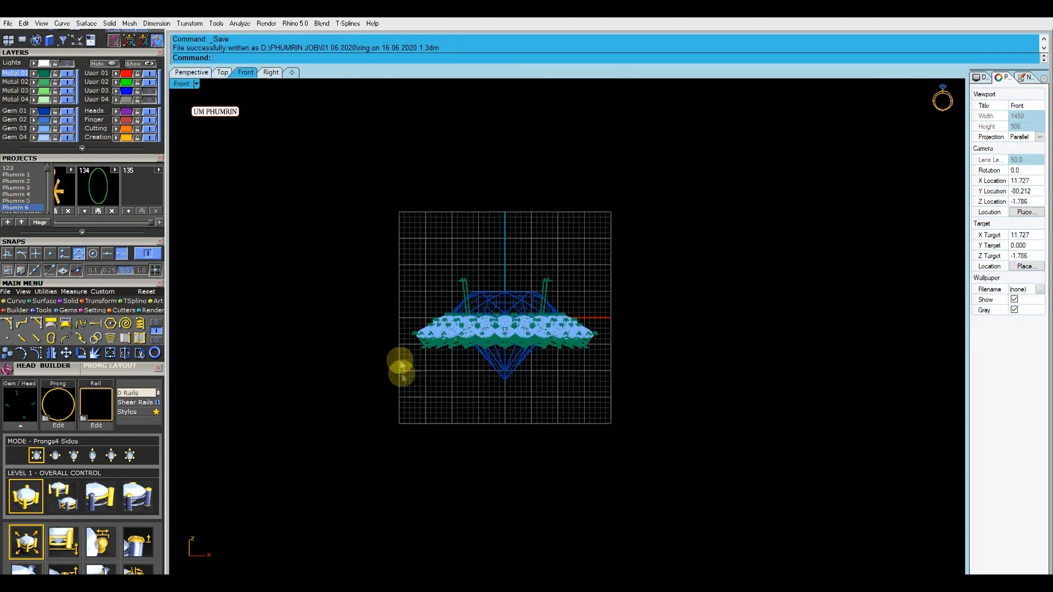
{"action": "right_click_drag", "start_coordinate": [403, 377], "coordinate": [417, 406]}
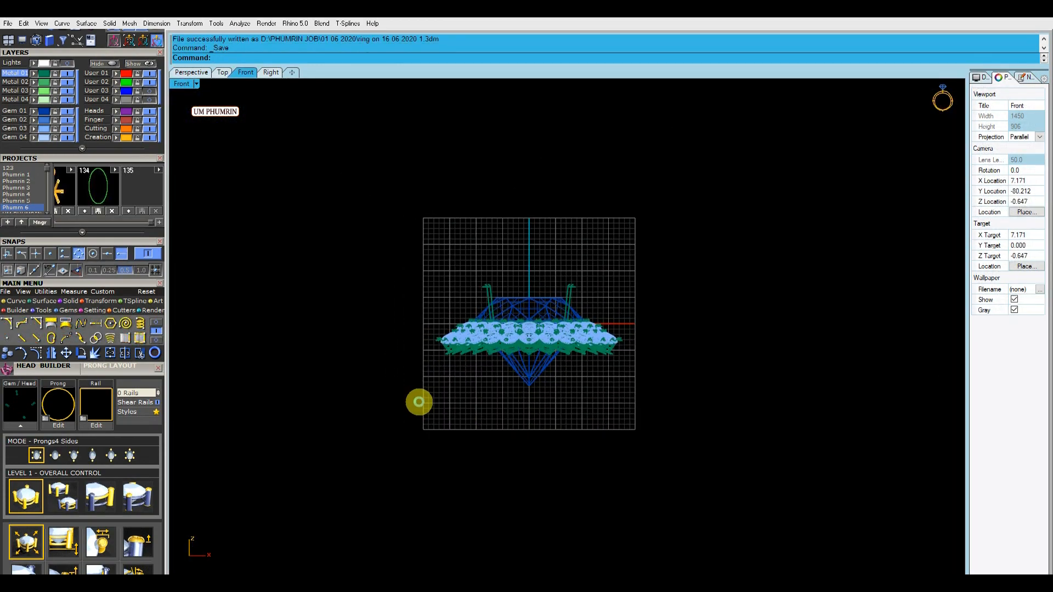
Check the ring size in the notes and create a Japan size 24 ring rail
{"action": "left_click", "coordinate": [1024, 77]}
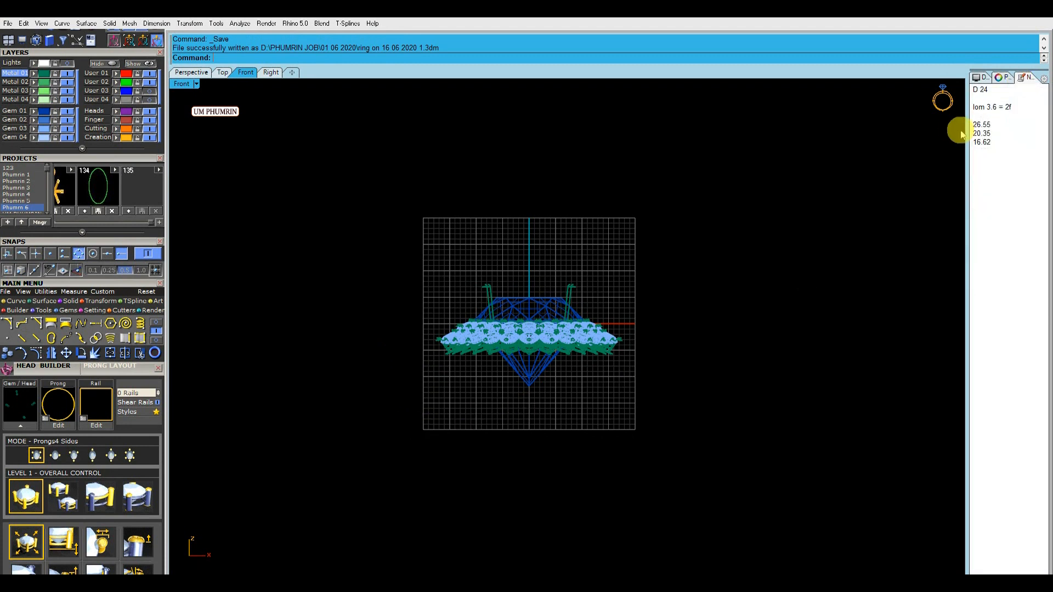
{"action": "left_click_drag", "start_coordinate": [995, 133], "coordinate": [997, 133]}
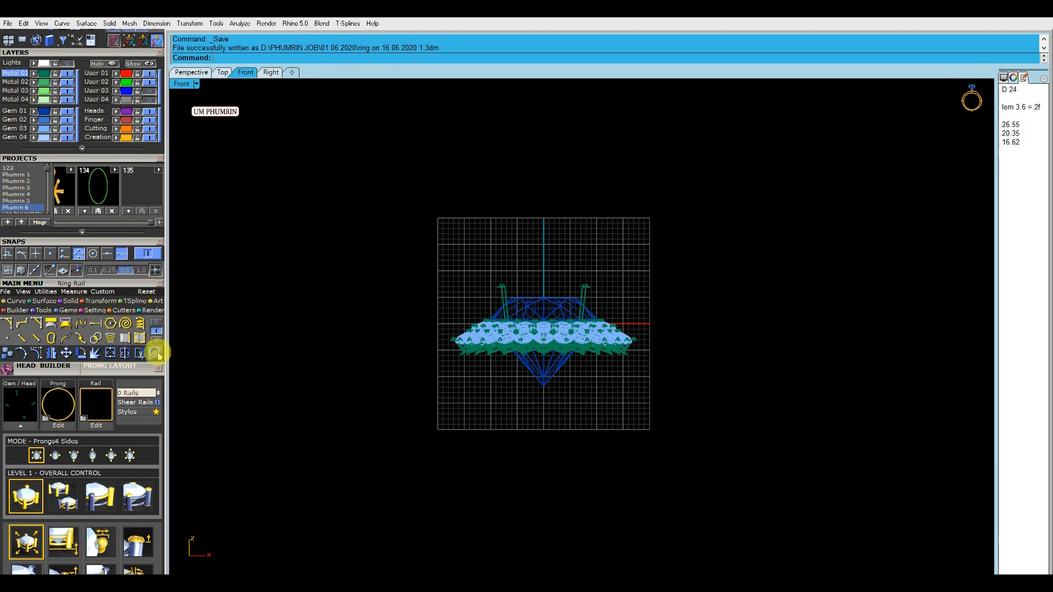
{"action": "left_click", "coordinate": [156, 353]}
{"action": "left_click", "coordinate": [101, 418]}
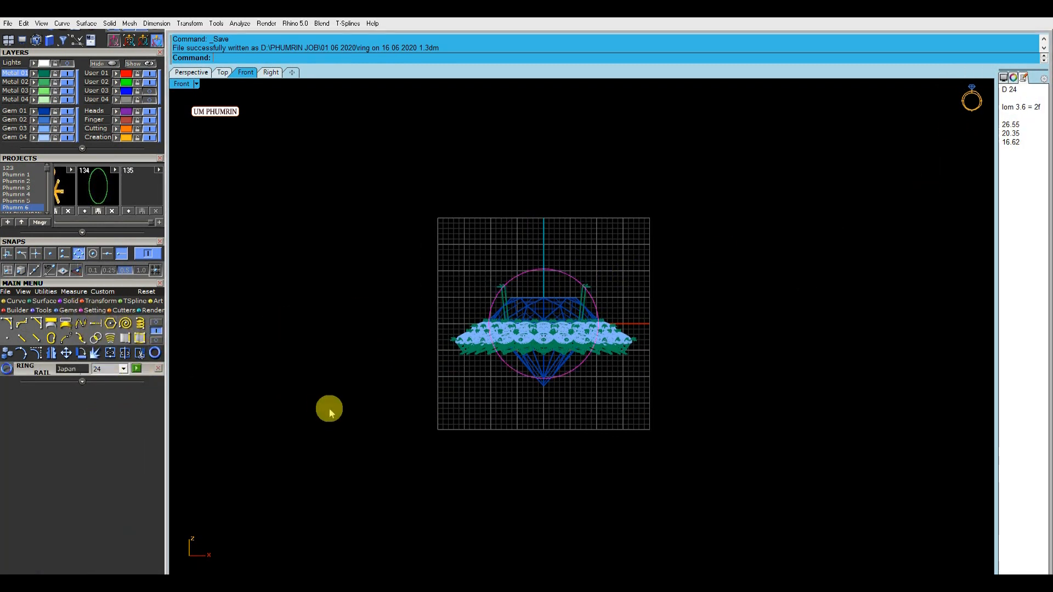
Select the whole stone setting and move it straight up above the ring rail in the Front view
{"action": "left_click_drag", "start_coordinate": [512, 333], "coordinate": [695, 411]}
{"action": "scroll", "coordinate": [551, 311], "scroll_direction": "up", "scroll_amount": 6}
{"action": "right_click_drag", "start_coordinate": [535, 293], "coordinate": [534, 354]}
{"action": "left_click", "coordinate": [329, 275]}
{"action": "right_click_drag", "start_coordinate": [361, 266], "coordinate": [352, 199]}
{"action": "left_click_drag", "start_coordinate": [287, 228], "coordinate": [741, 450]}
{"action": "left_click_drag", "start_coordinate": [514, 298], "coordinate": [545, 92]}
{"action": "right_click_drag", "start_coordinate": [610, 225], "coordinate": [616, 320]}
Fine-tune the setting's height so the centre stone's lowest point meets the top of the ring rail
{"action": "scroll", "coordinate": [546, 277], "scroll_direction": "up", "scroll_amount": 3}
{"action": "left_click_drag", "start_coordinate": [529, 176], "coordinate": [535, 179]}
{"action": "scroll", "coordinate": [530, 181], "scroll_direction": "up", "scroll_amount": 6}
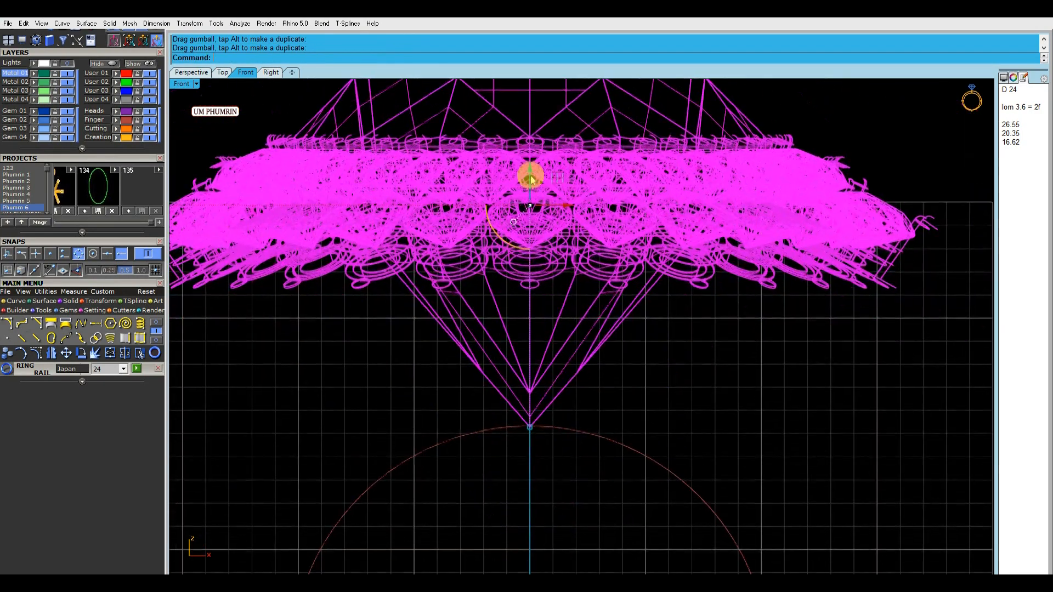
{"action": "right_click_drag", "start_coordinate": [531, 184], "coordinate": [531, 174]}
{"action": "left_click", "coordinate": [709, 343]}
{"action": "right_click_drag", "start_coordinate": [708, 343], "coordinate": [635, 347], "text": "ctrl"}
Toggle the User 03 and User 04 layers and select the ring rail in the Perspective view
{"action": "left_click", "coordinate": [149, 100]}
{"action": "left_click", "coordinate": [149, 92]}
{"action": "left_click", "coordinate": [198, 73]}
{"action": "right_click_drag", "start_coordinate": [281, 128], "coordinate": [635, 383]}
{"action": "right_click_drag", "start_coordinate": [496, 313], "coordinate": [548, 315]}
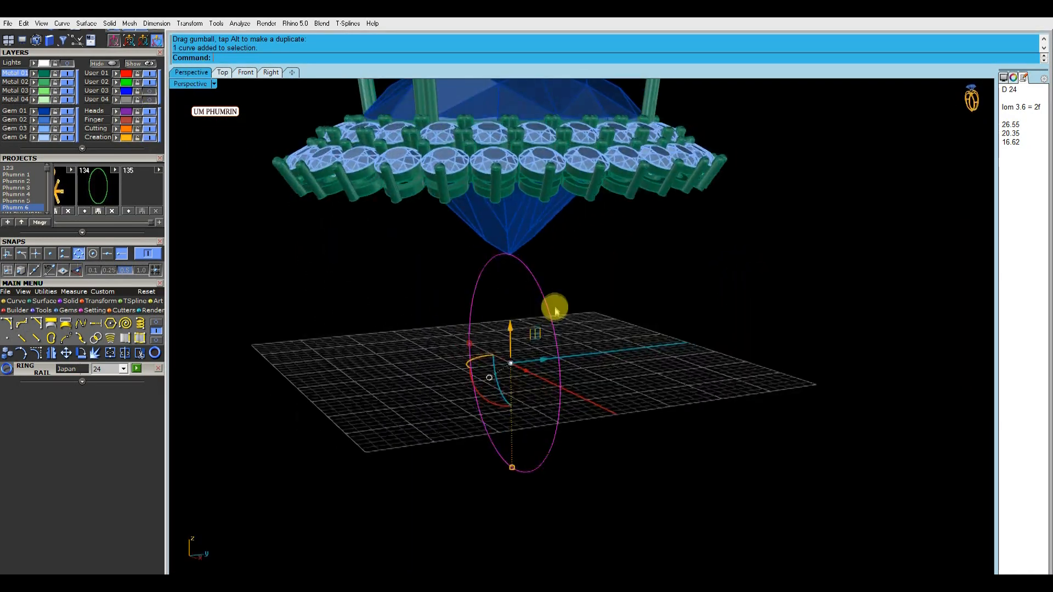
Examine the underside of the centre stone and halo settings and their position over the ring rail
{"action": "scroll", "coordinate": [552, 198], "scroll_direction": "up", "scroll_amount": 6}
{"action": "scroll", "coordinate": [530, 219], "scroll_direction": "down", "scroll_amount": 8}
{"action": "right_click_drag", "start_coordinate": [537, 269], "coordinate": [529, 212]}
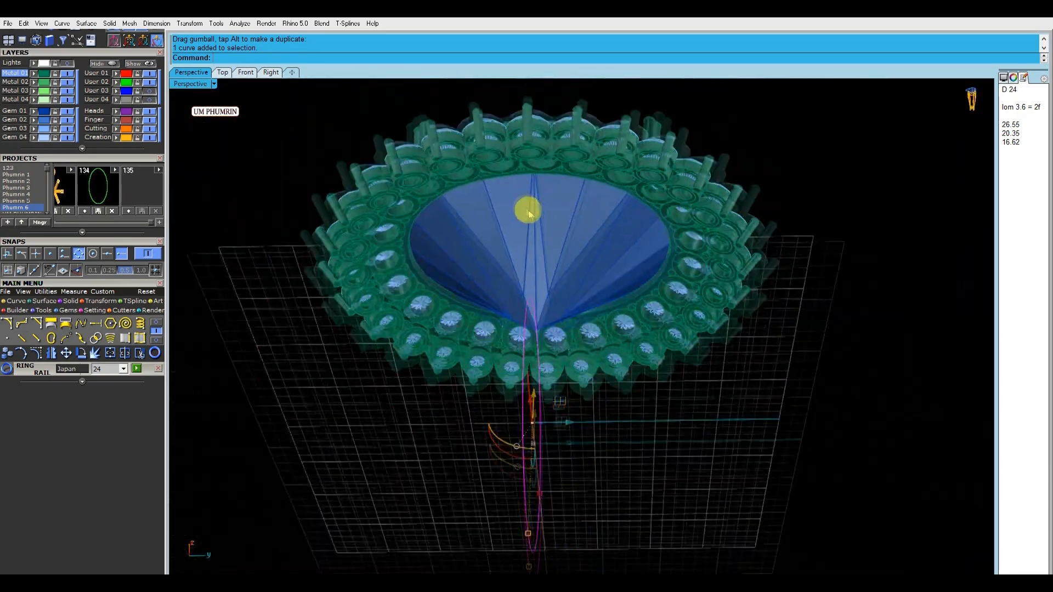
{"action": "scroll", "coordinate": [534, 156], "scroll_direction": "up", "scroll_amount": 6}
{"action": "left_click", "coordinate": [532, 157]}
{"action": "scroll", "coordinate": [520, 171], "scroll_direction": "down", "scroll_amount": 4}
{"action": "right_click_drag", "start_coordinate": [520, 173], "coordinate": [529, 307]}
{"action": "left_click", "coordinate": [850, 451]}
{"action": "scroll", "coordinate": [710, 382], "scroll_direction": "down", "scroll_amount": 4}
{"action": "right_click_drag", "start_coordinate": [741, 452], "coordinate": [738, 466]}
{"action": "scroll", "coordinate": [703, 356], "scroll_direction": "up", "scroll_amount": 8}
{"action": "left_click", "coordinate": [702, 355]}
{"action": "left_click", "coordinate": [735, 409]}
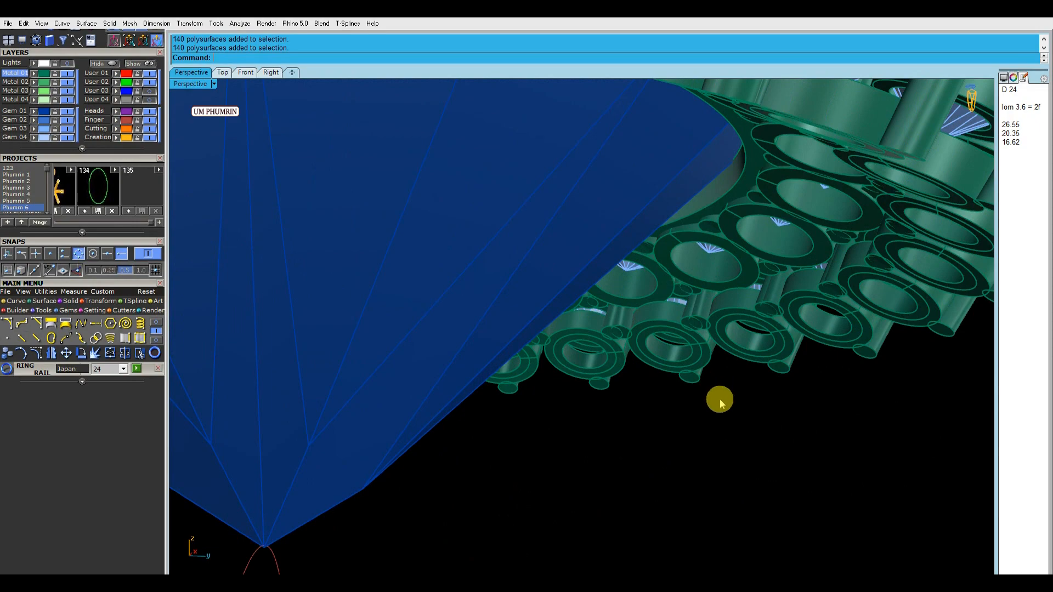
{"action": "scroll", "coordinate": [720, 403], "scroll_direction": "down", "scroll_amount": 5}
{"action": "scroll", "coordinate": [668, 403], "scroll_direction": "down", "scroll_amount": 5}
{"action": "right_click_drag", "start_coordinate": [668, 402], "coordinate": [707, 331]}
{"action": "scroll", "coordinate": [759, 529], "scroll_direction": "up", "scroll_amount": 4}
{"action": "scroll", "coordinate": [696, 482], "scroll_direction": "down", "scroll_amount": 4}
{"action": "scroll", "coordinate": [729, 470], "scroll_direction": "down", "scroll_amount": 3}
{"action": "left_click_drag", "start_coordinate": [754, 433], "coordinate": [472, 395]}
{"action": "right_click_drag", "start_coordinate": [471, 395], "coordinate": [665, 378]}
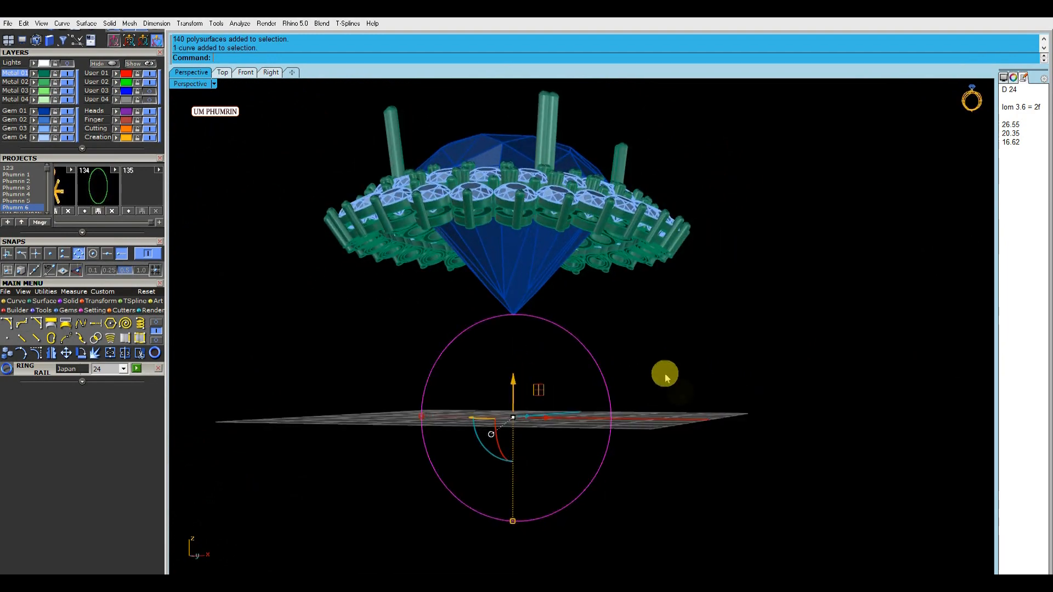
Create an outside ring rail around the finger rail in the Front view, with a top thickness of about 2.41 mm
{"action": "left_click", "coordinate": [246, 72]}
{"action": "right_click_drag", "start_coordinate": [284, 337], "coordinate": [295, 350]}
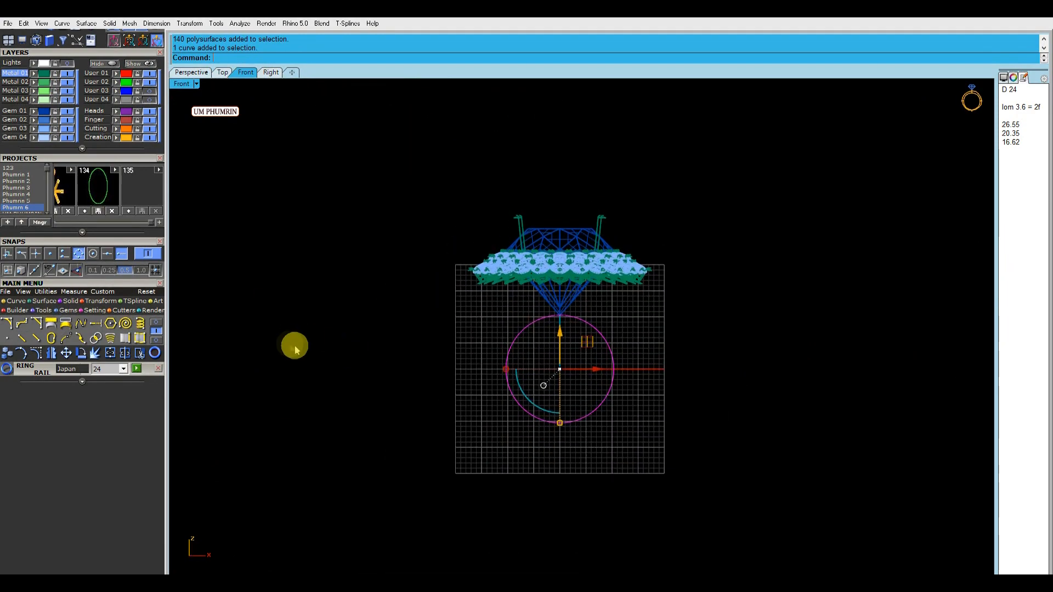
{"action": "left_click", "coordinate": [66, 311]}
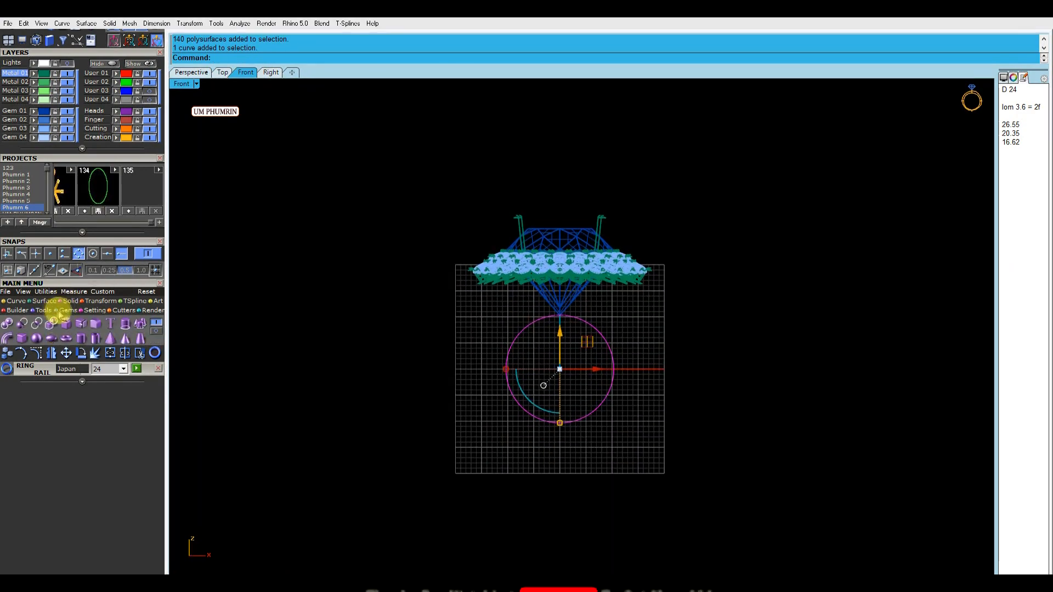
{"action": "left_click", "coordinate": [35, 323]}
{"action": "scroll", "coordinate": [583, 371], "scroll_direction": "up", "scroll_amount": 6}
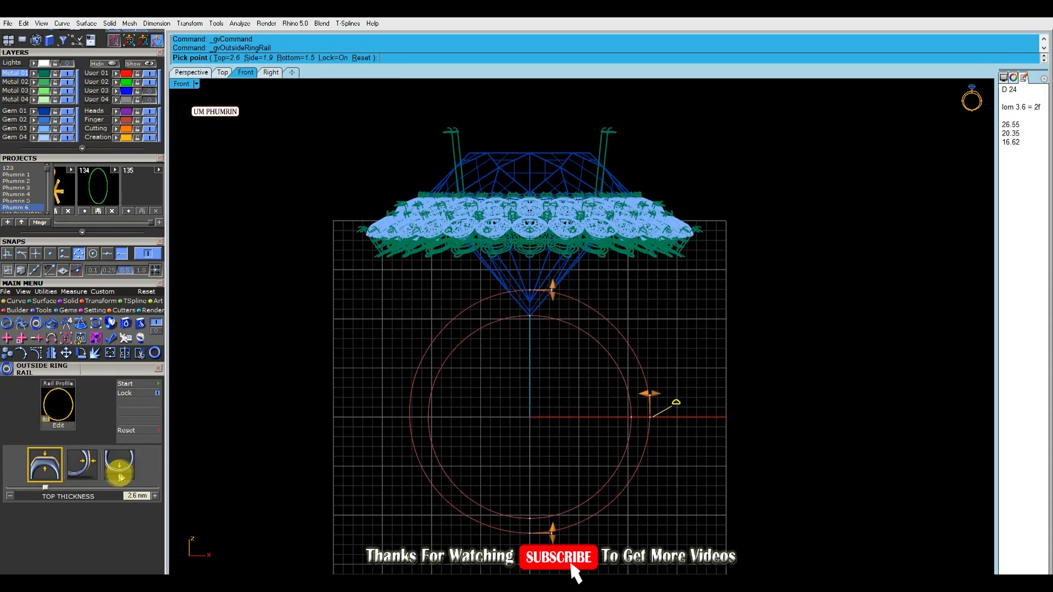
{"action": "scroll", "coordinate": [556, 321], "scroll_direction": "up", "scroll_amount": 2}
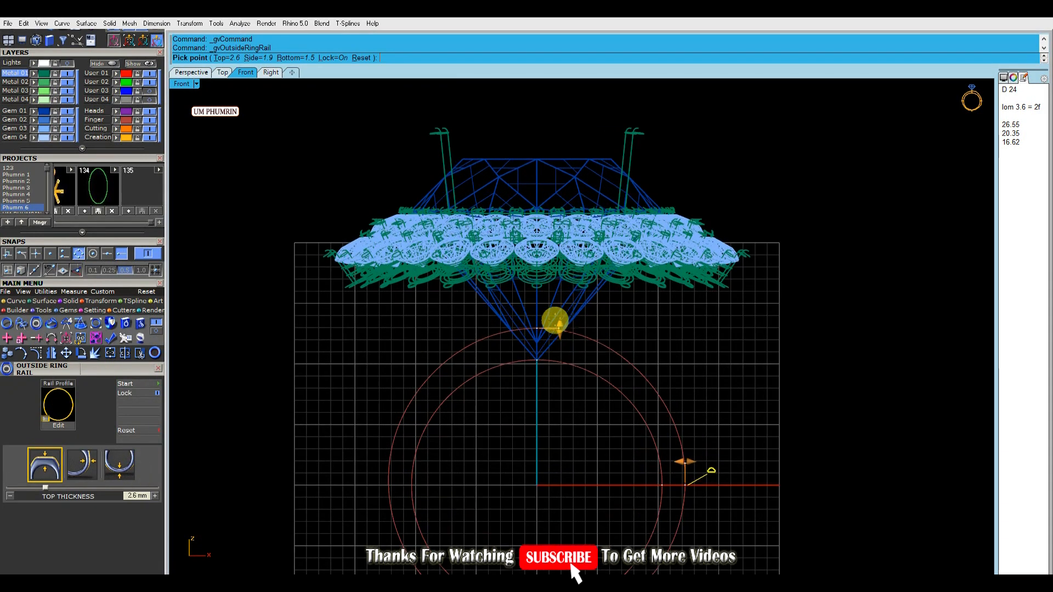
{"action": "scroll", "coordinate": [560, 328], "scroll_direction": "up", "scroll_amount": 3}
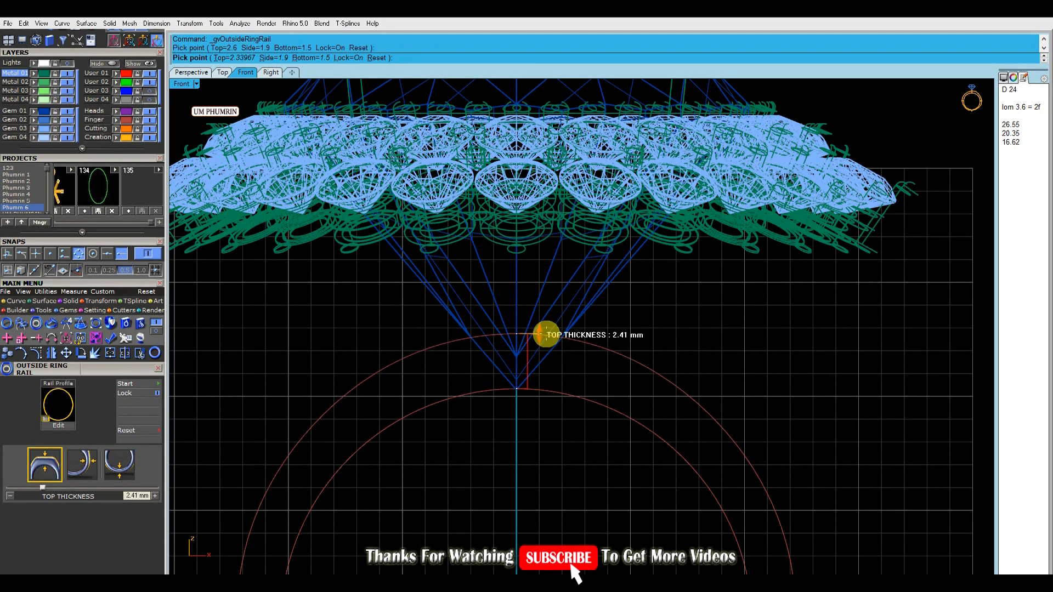
{"action": "left_click", "coordinate": [546, 334]}
{"action": "scroll", "coordinate": [582, 384], "scroll_direction": "down", "scroll_amount": 4}
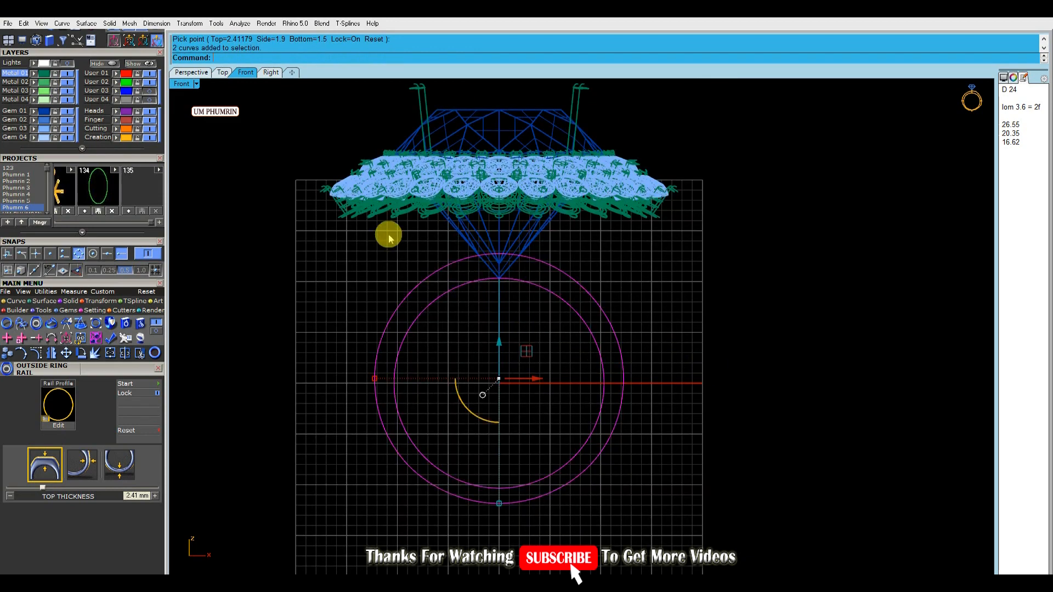
Try extruding the inner and outer ring rails 2 mm as a closed solid band
{"action": "left_click", "coordinate": [276, 74]}
{"action": "right_click_drag", "start_coordinate": [594, 267], "coordinate": [540, 318]}
{"action": "scroll", "coordinate": [541, 319], "scroll_direction": "down", "scroll_amount": 4}
{"action": "key", "text": "ctrl+e"}
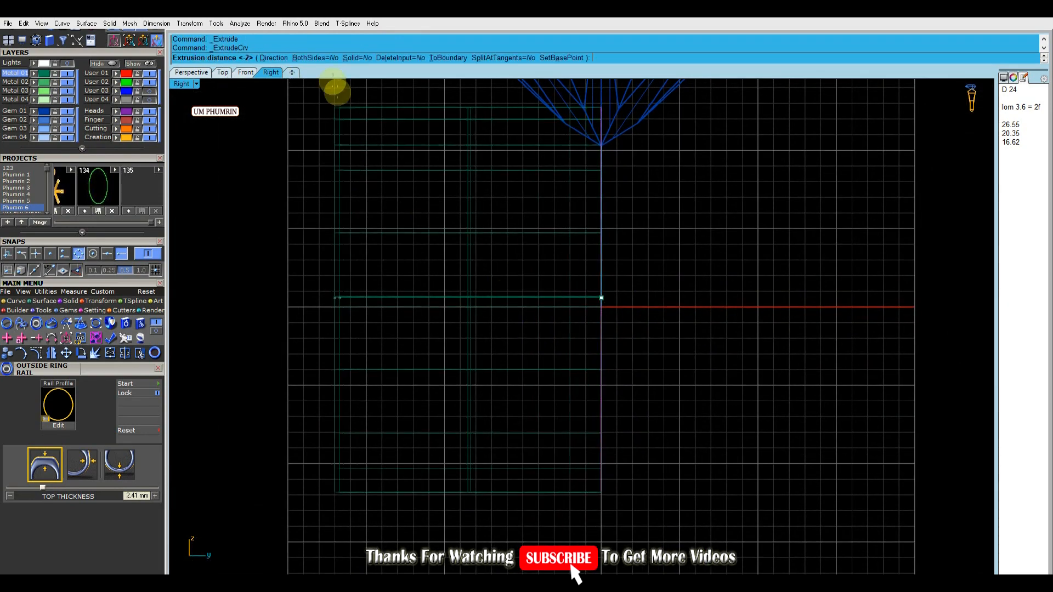
{"action": "left_click", "coordinate": [358, 58]}
{"action": "type", "text": "2"}
{"action": "key", "text": "Return"}
{"action": "scroll", "coordinate": [571, 232], "scroll_direction": "up", "scroll_amount": 2}
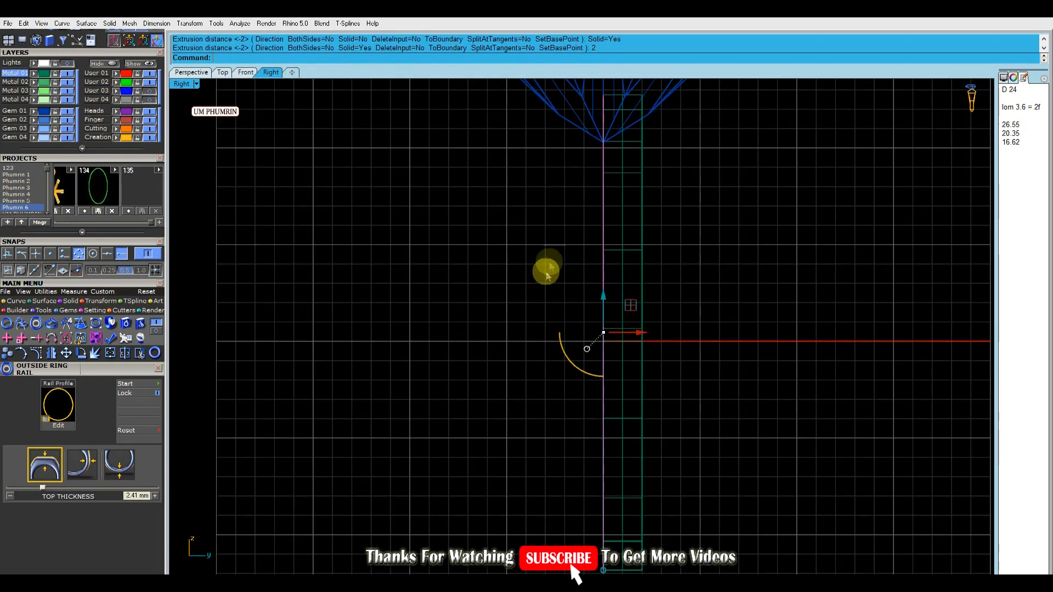
{"action": "left_click", "coordinate": [202, 75]}
{"action": "right_click_drag", "start_coordinate": [395, 252], "coordinate": [270, 238]}
{"action": "key", "text": "ctrl+z"}
Extrude the inner and outer ring rails 2.3 mm as a closed solid band
{"action": "key", "text": "ctrl+e"}
{"action": "type", "text": "2.3"}
{"action": "key", "text": "Return"}
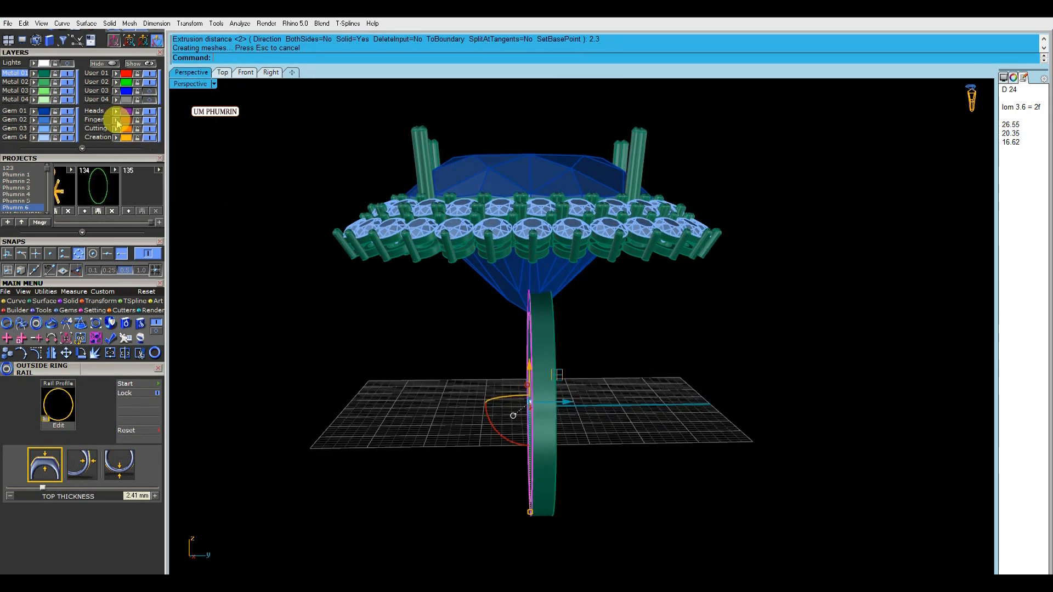
Shift the solid band sideways along the Y axis away from the centre and mirror it to the opposite side
{"action": "left_click", "coordinate": [548, 345]}
{"action": "left_click_drag", "start_coordinate": [577, 404], "coordinate": [610, 402]}
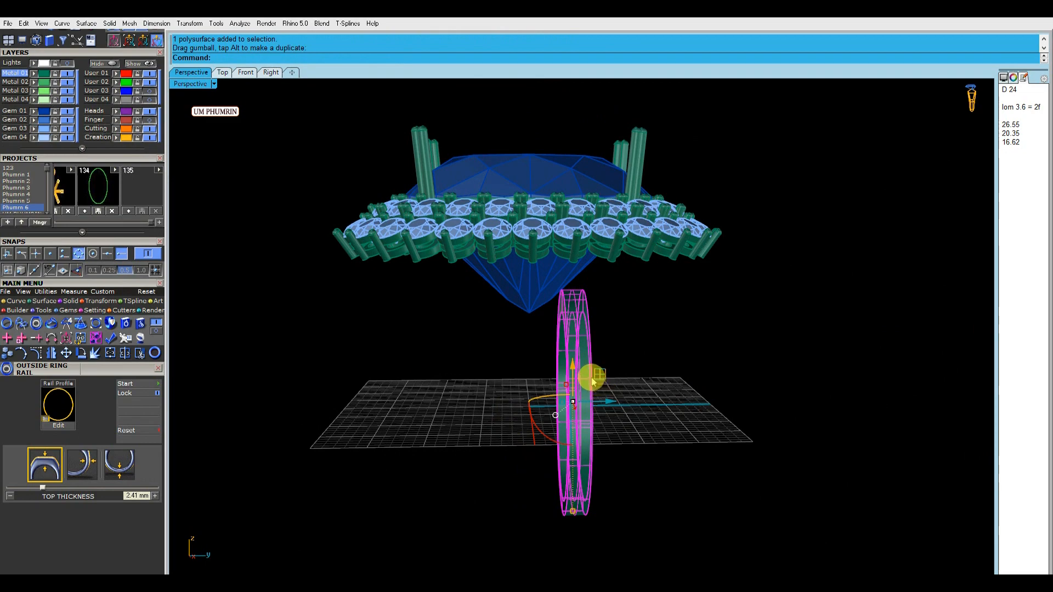
{"action": "key", "text": "ctrl+m"}
{"action": "left_click", "coordinate": [670, 393]}
Move the band closer to the centre in the Right view to narrow the gap between the mirrored pair
{"action": "left_click", "coordinate": [278, 75]}
{"action": "left_click_drag", "start_coordinate": [729, 332], "coordinate": [701, 329]}
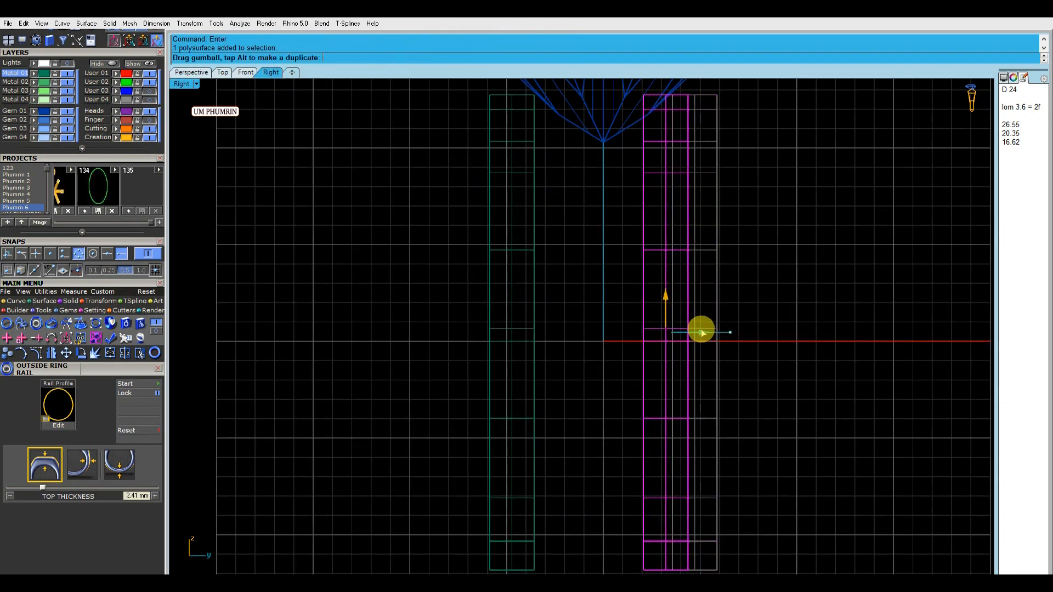
{"action": "scroll", "coordinate": [717, 331], "scroll_direction": "down", "scroll_amount": 5}
{"action": "left_click", "coordinate": [768, 348]}
{"action": "left_click", "coordinate": [203, 77]}
Show the properties information and examine the paired bands under the stone setting from the Perspective and Front views
{"action": "scroll", "coordinate": [611, 324], "scroll_direction": "up", "scroll_amount": 4}
{"action": "left_click", "coordinate": [601, 365]}
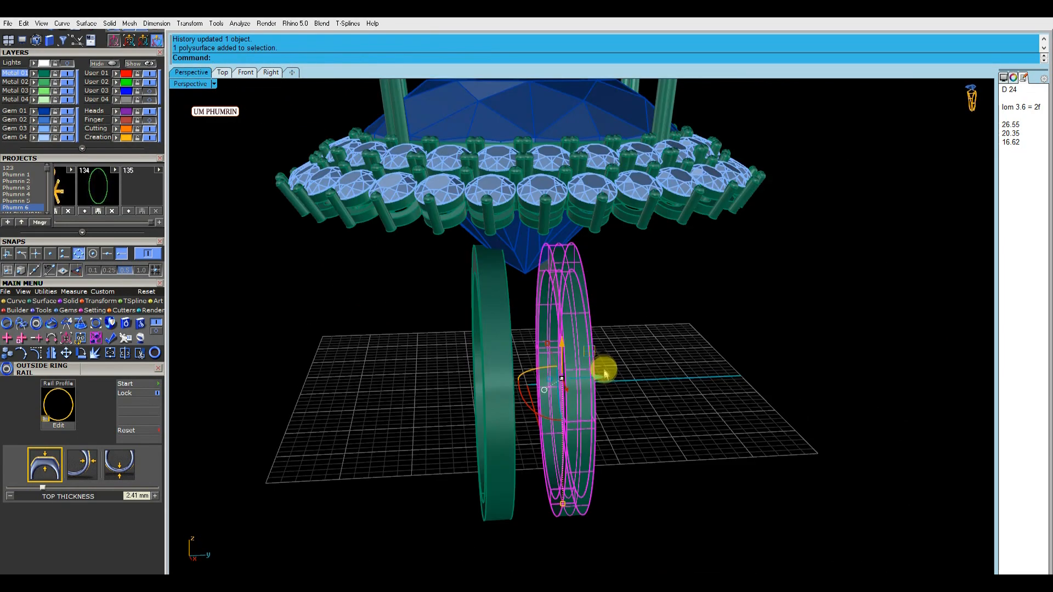
{"action": "left_click", "coordinate": [1014, 78]}
{"action": "left_click", "coordinate": [1030, 311]}
{"action": "left_click", "coordinate": [752, 315]}
{"action": "right_click_drag", "start_coordinate": [749, 315], "coordinate": [805, 297]}
{"action": "scroll", "coordinate": [804, 297], "scroll_direction": "down", "scroll_amount": 5}
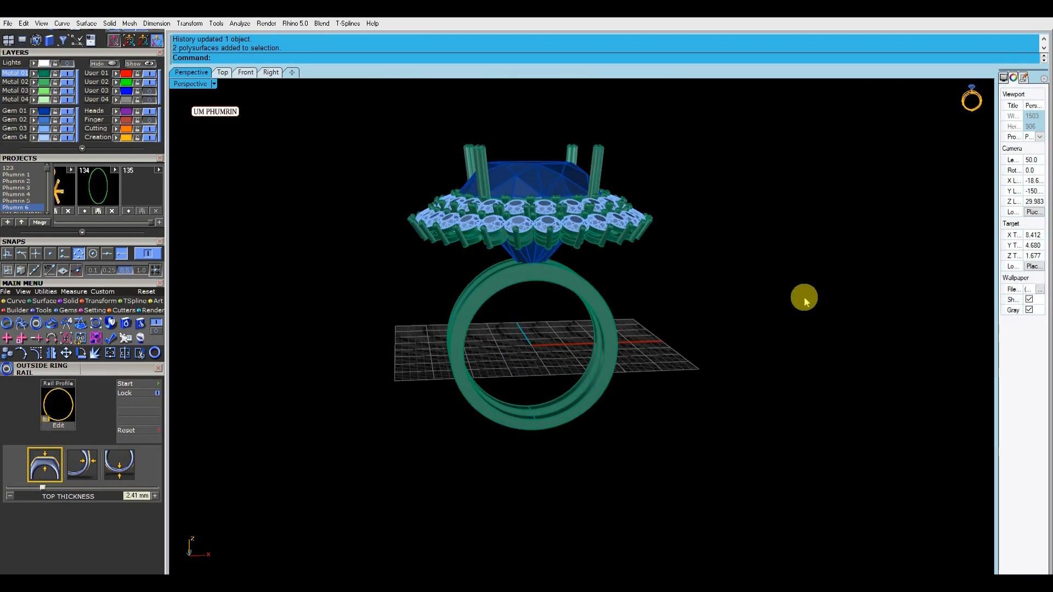
{"action": "left_click", "coordinate": [514, 291]}
{"action": "left_click", "coordinate": [246, 72]}
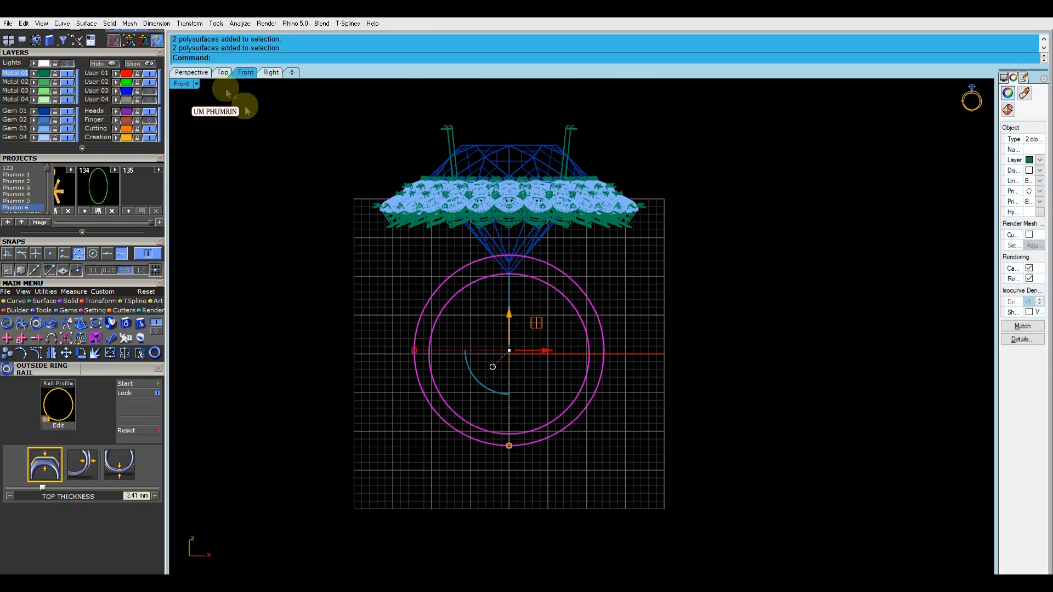
{"action": "left_click", "coordinate": [192, 73]}
{"action": "left_click", "coordinate": [620, 248]}
{"action": "right_click_drag", "start_coordinate": [620, 248], "coordinate": [575, 266]}
Toggle the User 04 and User 03 layers to show the oval surface under the halo stones, and save the file
{"action": "left_click", "coordinate": [150, 101]}
{"action": "right_click_drag", "start_coordinate": [291, 162], "coordinate": [469, 307]}
{"action": "left_click", "coordinate": [151, 92]}
Inspect the oval surface beneath the halo stones and how the prongs and bands meet it
{"action": "scroll", "coordinate": [517, 273], "scroll_direction": "up", "scroll_amount": 6}
{"action": "scroll", "coordinate": [517, 238], "scroll_direction": "up", "scroll_amount": 10}
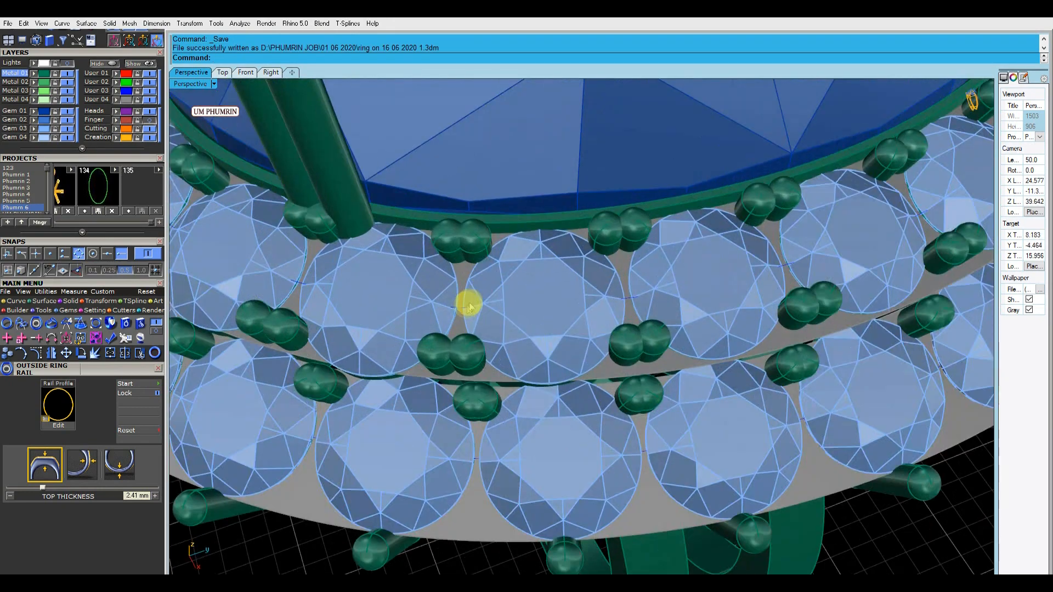
{"action": "left_click", "coordinate": [460, 311]}
{"action": "scroll", "coordinate": [371, 219], "scroll_direction": "down", "scroll_amount": 8}
{"action": "scroll", "coordinate": [463, 324], "scroll_direction": "up", "scroll_amount": 6}
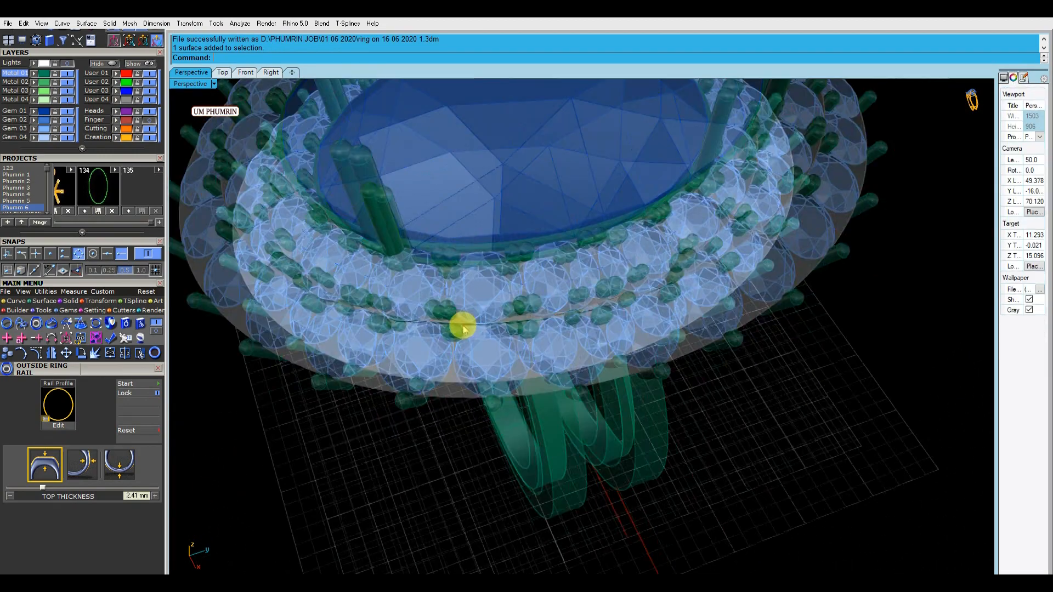
{"action": "scroll", "coordinate": [534, 335], "scroll_direction": "down", "scroll_amount": 4}
{"action": "right_click_drag", "start_coordinate": [536, 339], "coordinate": [557, 249]}
Generate a Gem Profile curve around the centre stone and select that curve
{"action": "scroll", "coordinate": [574, 304], "scroll_direction": "up", "scroll_amount": 1}
{"action": "left_click", "coordinate": [574, 302]}
{"action": "right_click_drag", "start_coordinate": [573, 291], "coordinate": [536, 320]}
{"action": "type", "text": "gp"}
{"action": "key", "text": "Return"}
{"action": "right_click", "coordinate": [536, 319]}
{"action": "scroll", "coordinate": [473, 254], "scroll_direction": "up", "scroll_amount": 5}
{"action": "left_click", "coordinate": [474, 254]}
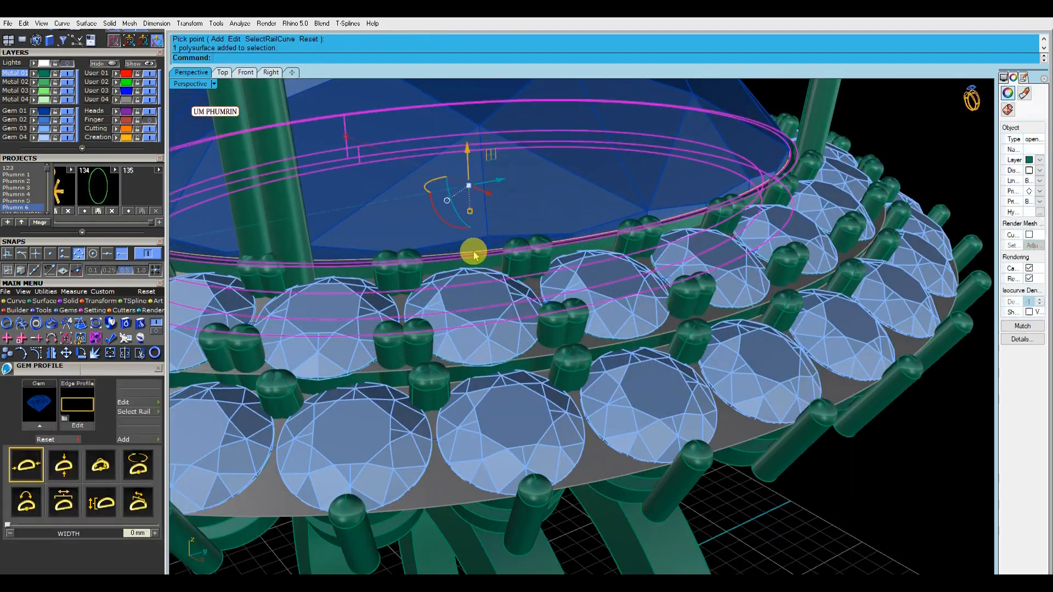
{"action": "left_click", "coordinate": [479, 253]}
{"action": "right_click", "coordinate": [479, 253]}
Move the oval profile curve down to the top of the bands and scale it smaller in the Top view
{"action": "scroll", "coordinate": [479, 253], "scroll_direction": "down", "scroll_amount": 6}
{"action": "right_click_drag", "start_coordinate": [480, 252], "coordinate": [480, 214]}
{"action": "right_click_drag", "start_coordinate": [506, 308], "coordinate": [472, 252]}
{"action": "left_click", "coordinate": [246, 72]}
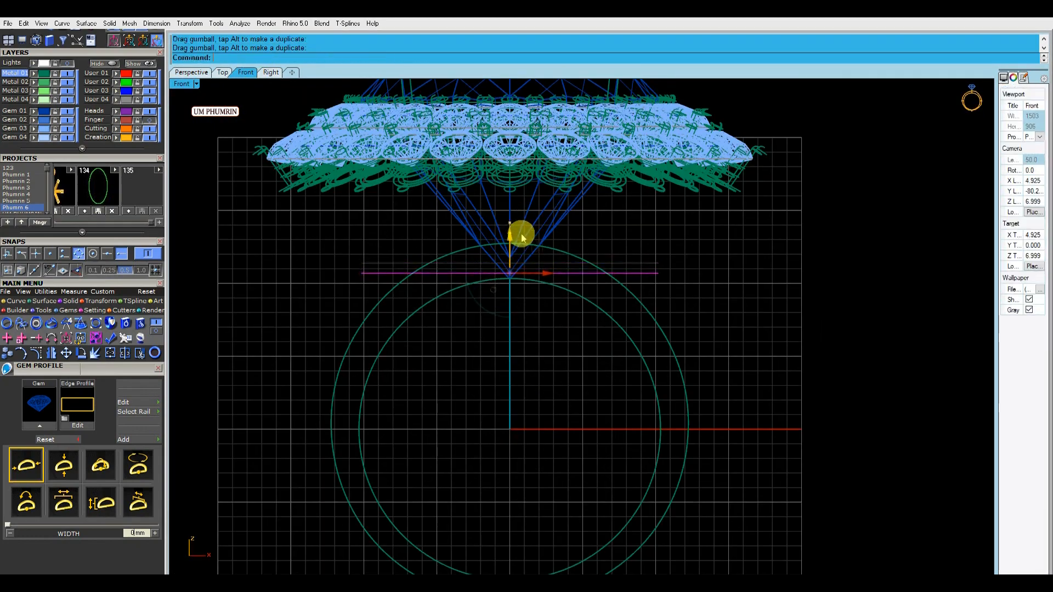
{"action": "left_click", "coordinate": [222, 72]}
{"action": "left_click_drag", "start_coordinate": [360, 254], "coordinate": [389, 257], "text": "shift"}
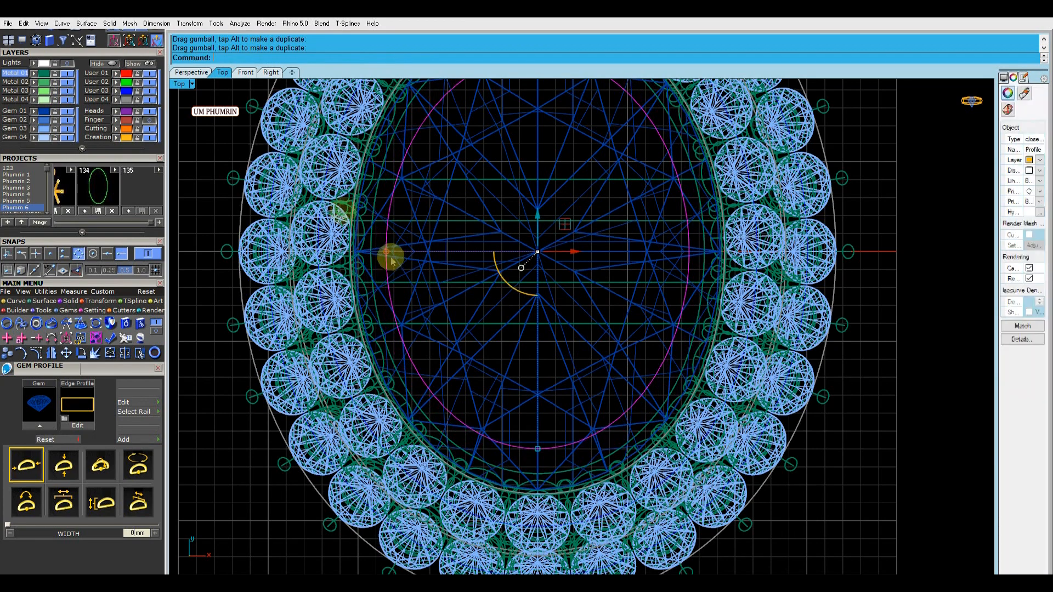
Raise the oval profile curve in the Front view to just below the bands' outer top and check it in Perspective
{"action": "left_click", "coordinate": [191, 72]}
{"action": "right_click_drag", "start_coordinate": [536, 271], "coordinate": [581, 269]}
{"action": "left_click", "coordinate": [245, 72]}
{"action": "scroll", "coordinate": [496, 254], "scroll_direction": "up", "scroll_amount": 4}
{"action": "left_click_drag", "start_coordinate": [517, 248], "coordinate": [534, 215]}
{"action": "scroll", "coordinate": [534, 219], "scroll_direction": "down", "scroll_amount": 5}
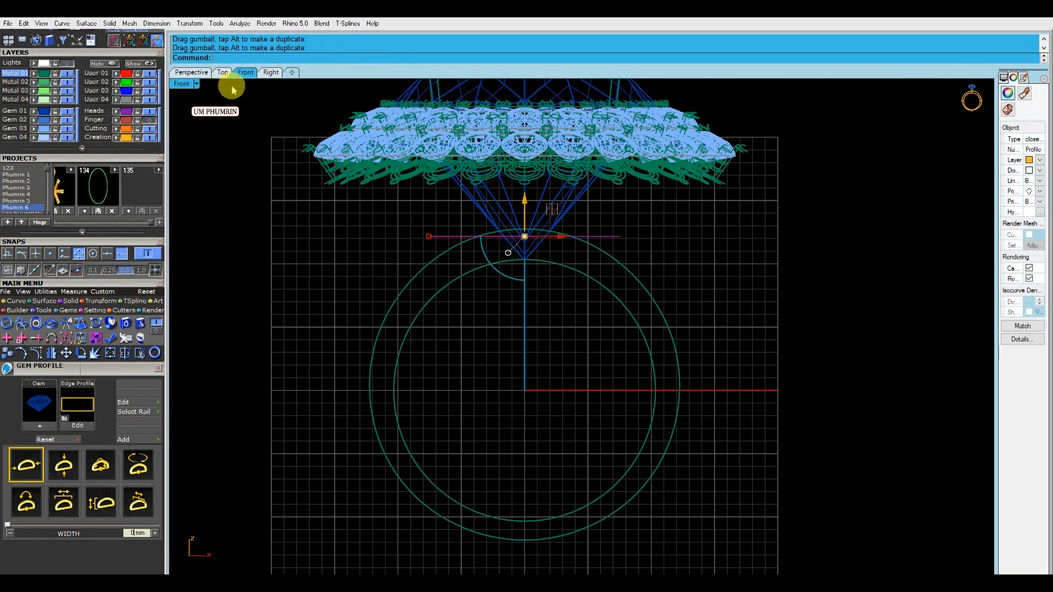
{"action": "left_click", "coordinate": [222, 72]}
{"action": "left_click", "coordinate": [191, 72]}
{"action": "right_click_drag", "start_coordinate": [545, 223], "coordinate": [646, 278]}
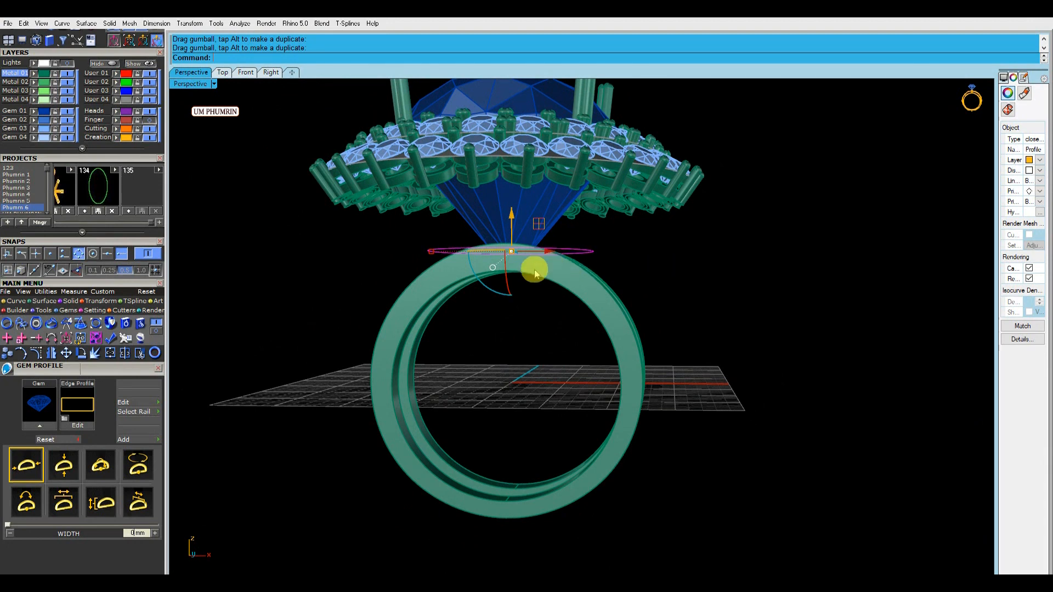
{"action": "right_click_drag", "start_coordinate": [536, 274], "coordinate": [542, 280]}
Move the oval profile curve up in the Front view until it sits slightly above the bands' outer top
{"action": "left_click", "coordinate": [246, 74]}
{"action": "scroll", "coordinate": [515, 235], "scroll_direction": "up", "scroll_amount": 3}
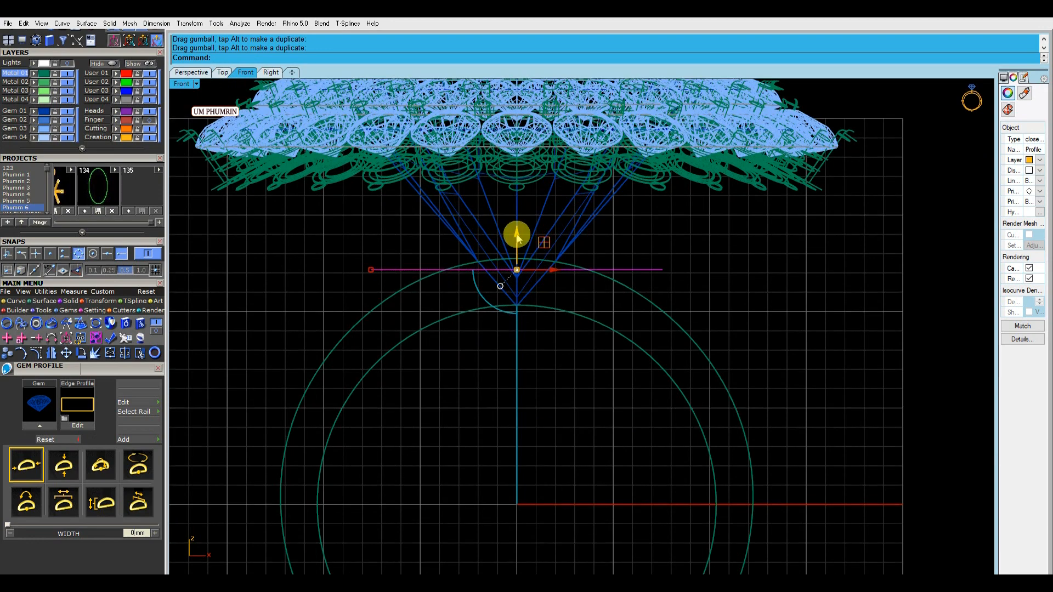
{"action": "scroll", "coordinate": [526, 236], "scroll_direction": "down", "scroll_amount": 3}
{"action": "left_click_drag", "start_coordinate": [501, 213], "coordinate": [501, 206]}
{"action": "right_click_drag", "start_coordinate": [515, 220], "coordinate": [520, 250]}
Try extruding the oval profile curve straight down as an open surface to below the bands' inner top
{"action": "key", "text": "ctrl+e"}
{"action": "left_click", "coordinate": [357, 58]}
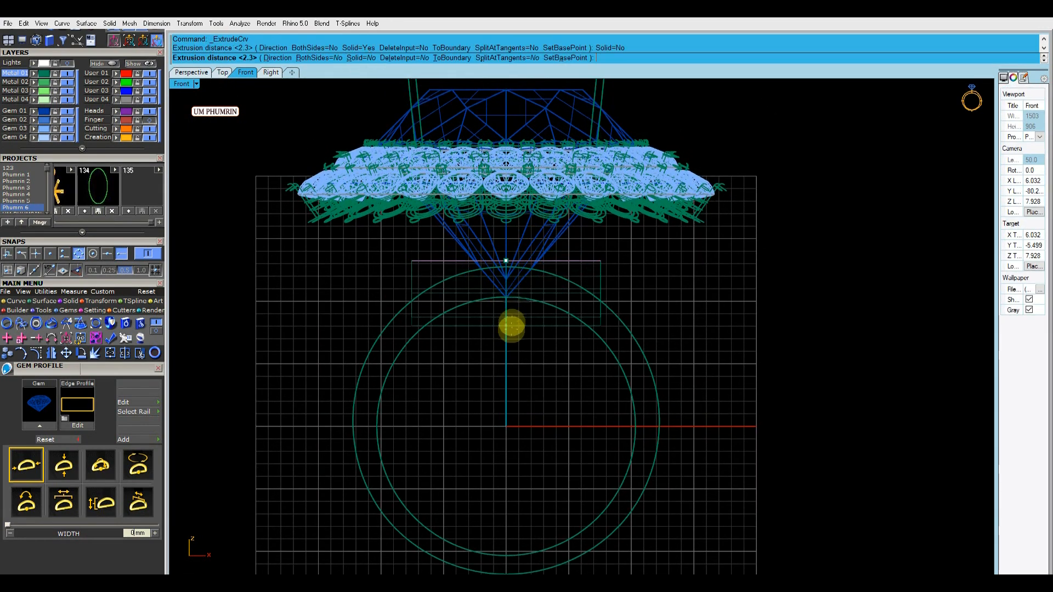
{"action": "left_click", "coordinate": [518, 349]}
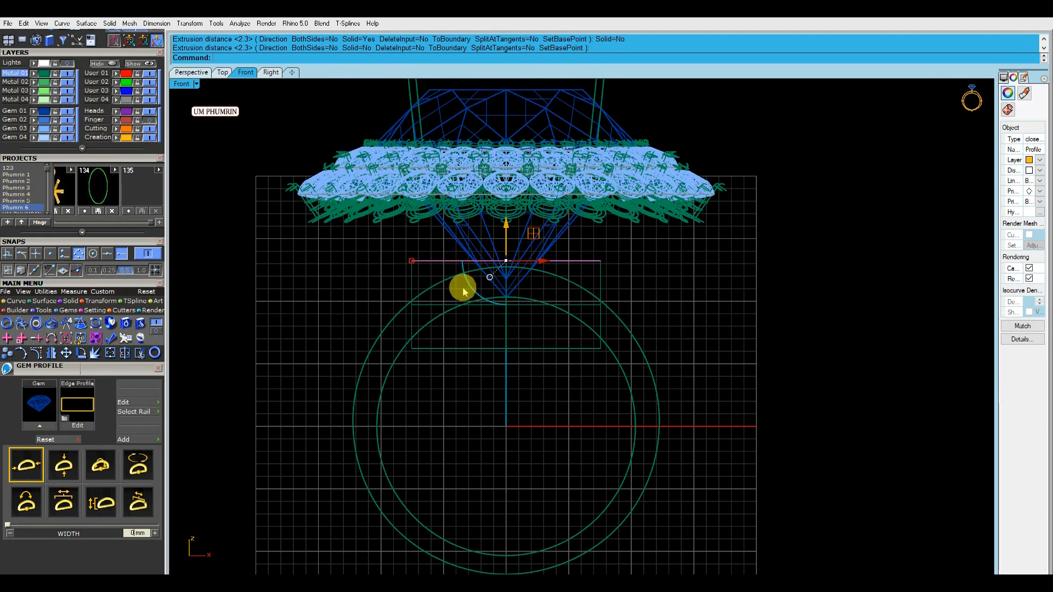
Place a smaller copy of the oval curve below the bands' inner top and loft the two ovals into a tapered collar
{"action": "left_click_drag", "start_coordinate": [511, 285], "coordinate": [511, 322], "text": "alt"}
{"action": "left_click_drag", "start_coordinate": [411, 349], "coordinate": [433, 351]}
{"action": "left_click", "coordinate": [415, 261], "text": "shift"}
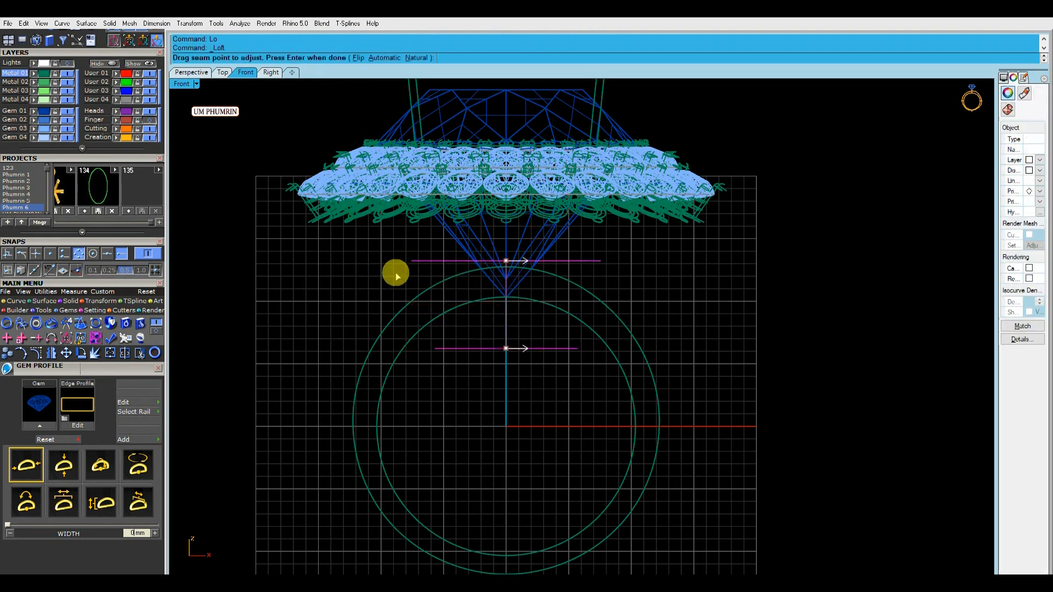
{"action": "key", "text": "Return"}
{"action": "key", "text": "Return"}
{"action": "left_click", "coordinate": [191, 72]}
{"action": "right_click_drag", "start_coordinate": [510, 245], "coordinate": [447, 229]}
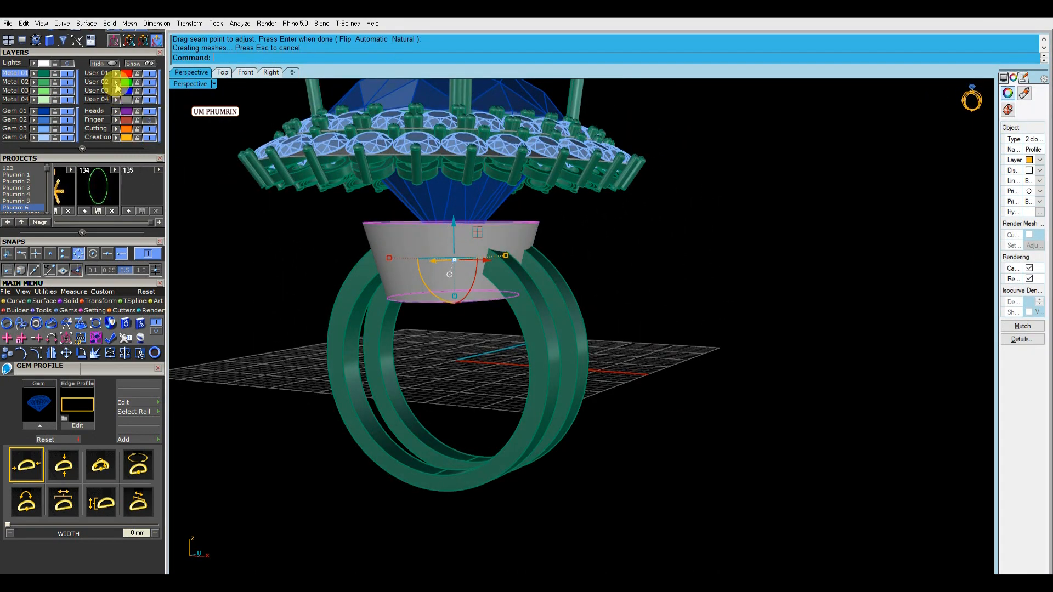
Try offsetting the tapered collar surface inward by 1.3 as a solid
{"action": "left_click", "coordinate": [403, 267]}
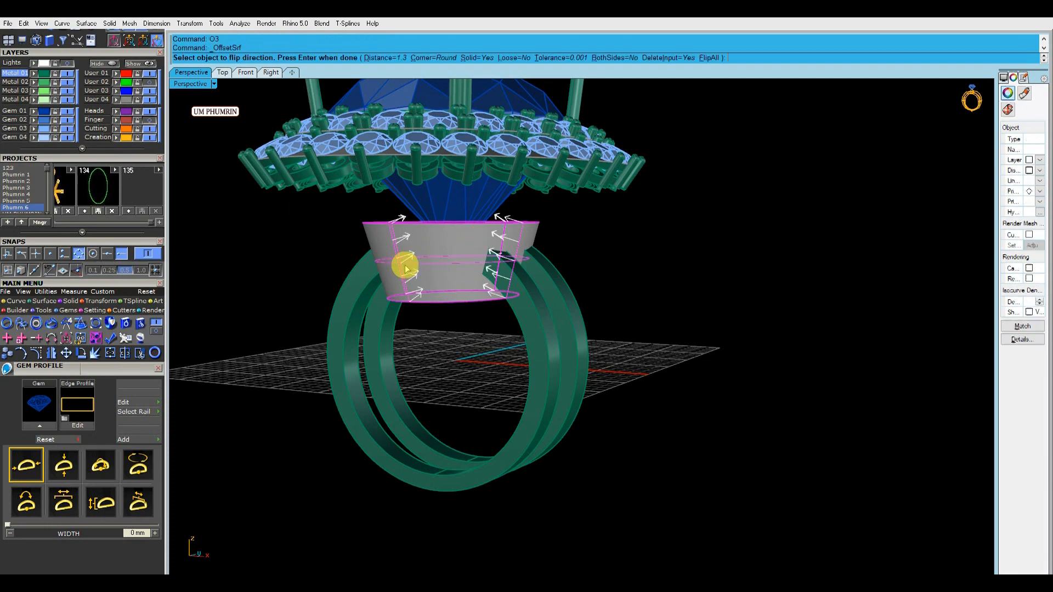
{"action": "right_click_drag", "start_coordinate": [406, 268], "coordinate": [456, 289]}
{"action": "key", "text": "Return"}
{"action": "right_click_drag", "start_coordinate": [569, 270], "coordinate": [604, 219]}
{"action": "key", "text": "ctrl+z"}
Offset the tapered collar surface as a solid with a distance of 1
{"action": "key", "text": "Return"}
{"action": "type", "text": "1"}
{"action": "key", "text": "Return"}
{"action": "key", "text": "Return"}
Show the Finger layer and select its inner and outer ring rail curves
{"action": "left_click", "coordinate": [247, 72]}
{"action": "right_click_drag", "start_coordinate": [572, 276], "coordinate": [550, 237]}
{"action": "left_click", "coordinate": [149, 120]}
{"action": "left_click", "coordinate": [117, 120]}
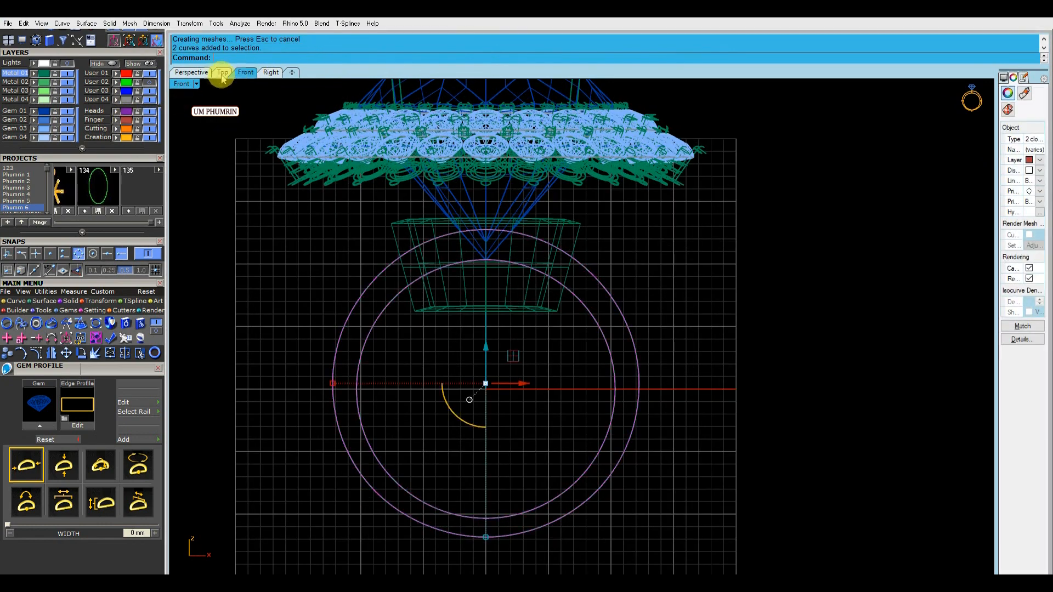
Extrude both ring rails as open surfaces to both sides beyond the halo in the Top view, and hide the Finger layer
{"action": "left_click", "coordinate": [223, 72]}
{"action": "right_click_drag", "start_coordinate": [338, 175], "coordinate": [353, 199]}
{"action": "key", "text": "ctrl+e"}
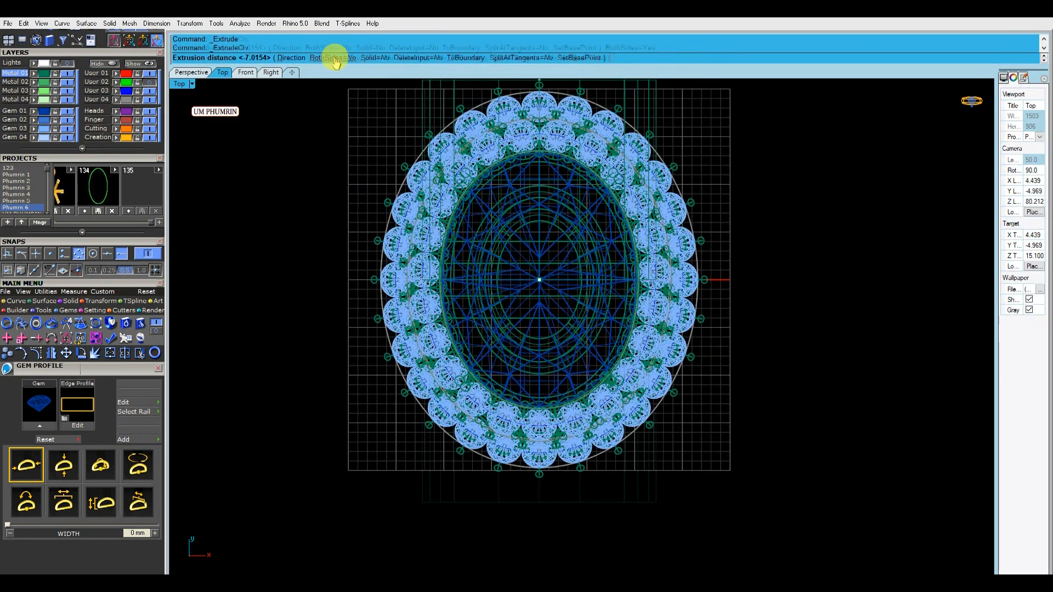
{"action": "left_click", "coordinate": [335, 59]}
{"action": "left_click", "coordinate": [364, 134]}
{"action": "left_click", "coordinate": [149, 119]}
Cut the hollow collar with the extruded rail surfaces, keeping only the part between the inner and outer rails
{"action": "left_click", "coordinate": [191, 73]}
{"action": "left_click", "coordinate": [513, 261]}
{"action": "right_click_drag", "start_coordinate": [541, 207], "coordinate": [701, 325]}
{"action": "key", "text": "ctrl+f"}
{"action": "key", "text": "Escape"}
{"action": "scroll", "coordinate": [455, 228], "scroll_direction": "up", "scroll_amount": 2}
{"action": "left_click", "coordinate": [411, 224]}
{"action": "key", "text": "ctrl+d"}
{"action": "left_click", "coordinate": [469, 238]}
{"action": "key", "text": "Return"}
{"action": "right_click_drag", "start_coordinate": [629, 283], "coordinate": [564, 312]}
{"action": "scroll", "coordinate": [563, 312], "scroll_direction": "up", "scroll_amount": 6}
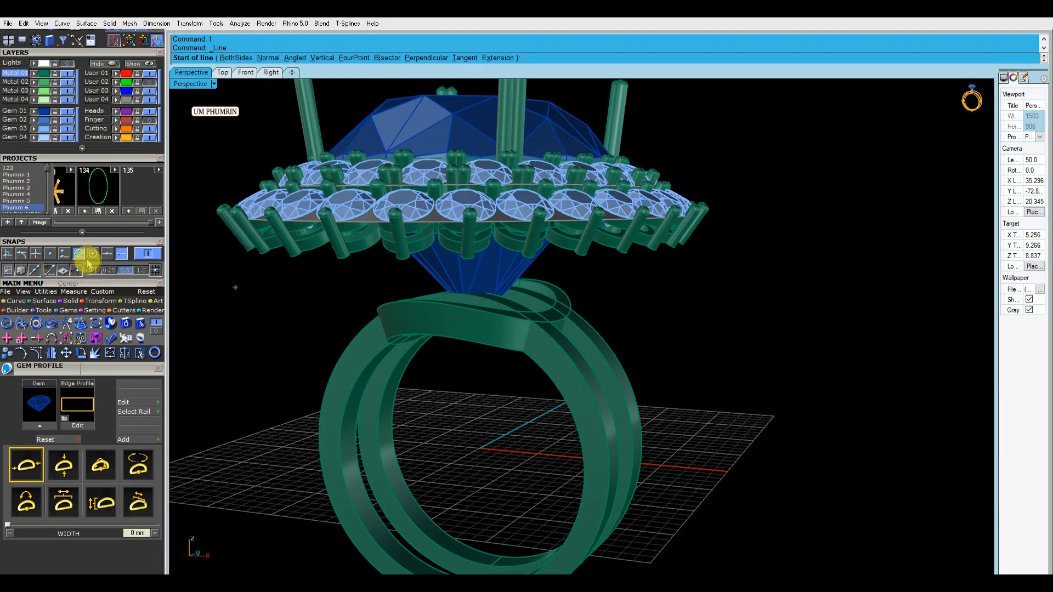
{"action": "left_click", "coordinate": [254, 75]}
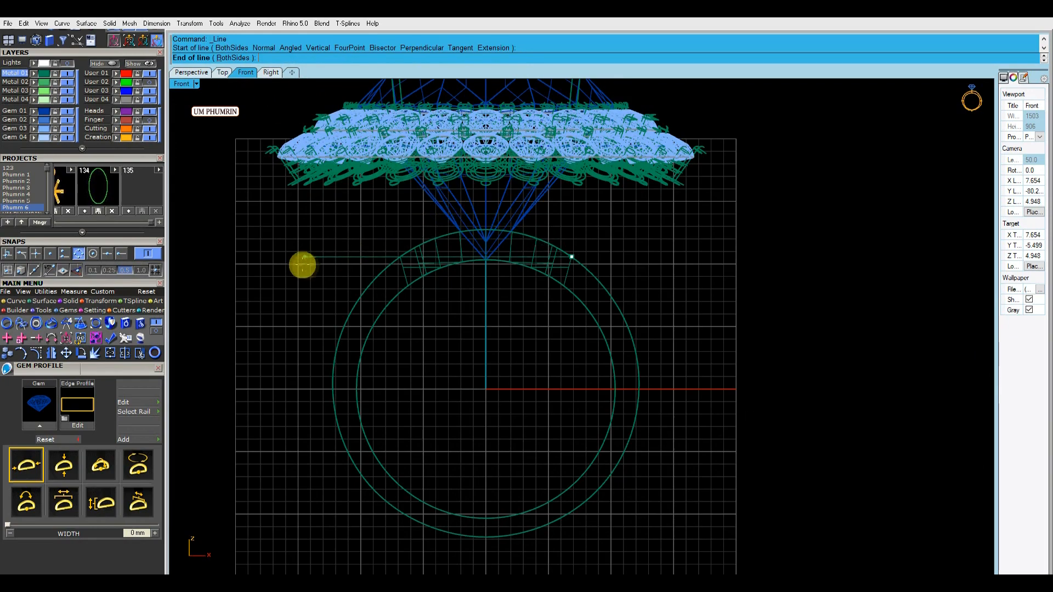
{"action": "left_click", "coordinate": [200, 74]}
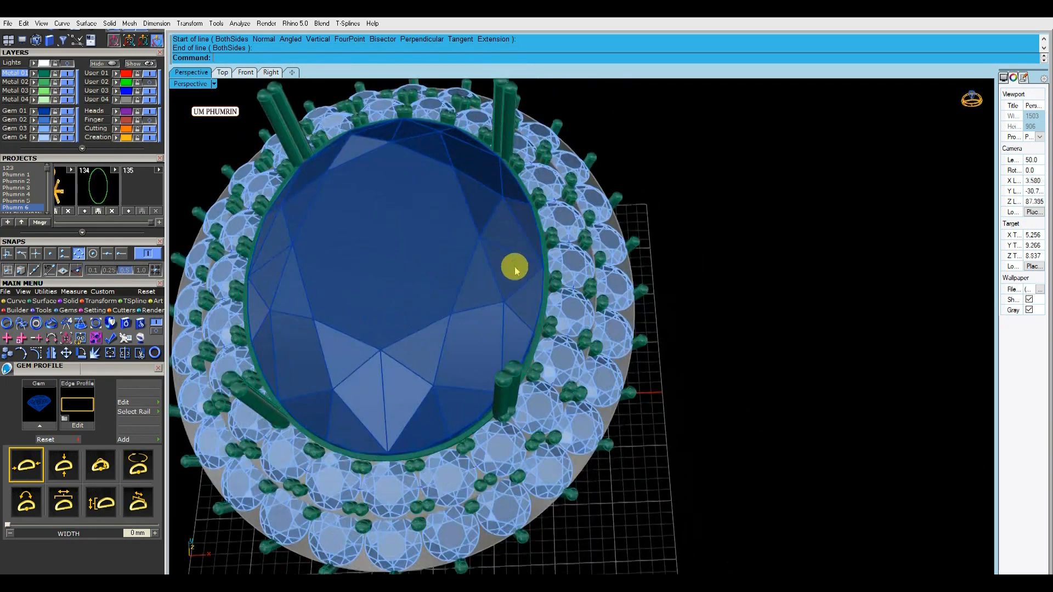
Select the outer halo's grouped heads and prongs and assign them to the Metal 04 layer
{"action": "scroll", "coordinate": [537, 285], "scroll_direction": "down", "scroll_amount": 5}
{"action": "left_click", "coordinate": [223, 73]}
{"action": "scroll", "coordinate": [706, 273], "scroll_direction": "up", "scroll_amount": 3}
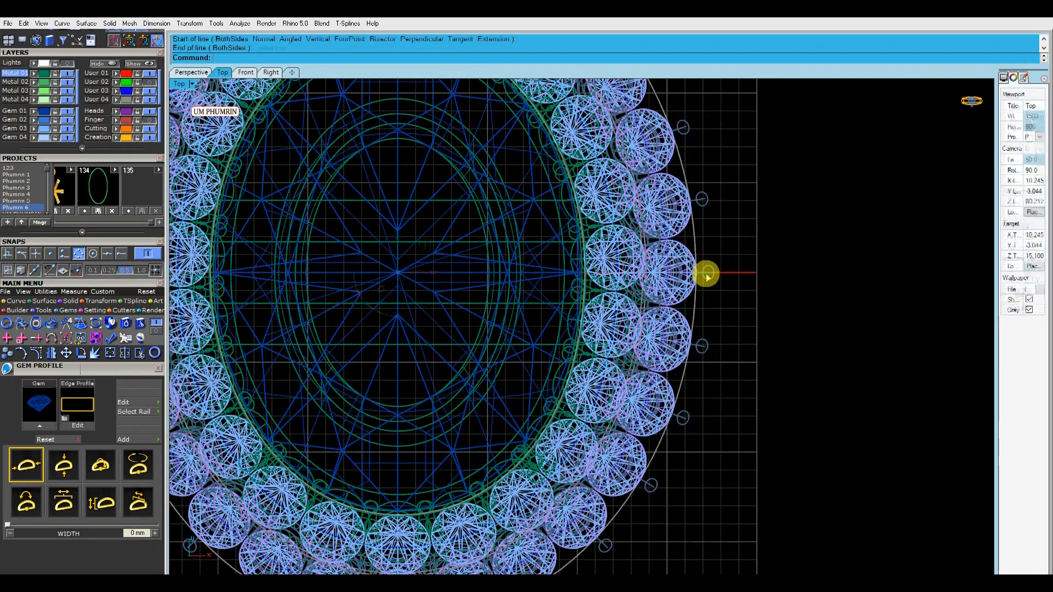
{"action": "left_click", "coordinate": [706, 273]}
{"action": "scroll", "coordinate": [665, 296], "scroll_direction": "down", "scroll_amount": 3}
{"action": "left_click", "coordinate": [246, 71]}
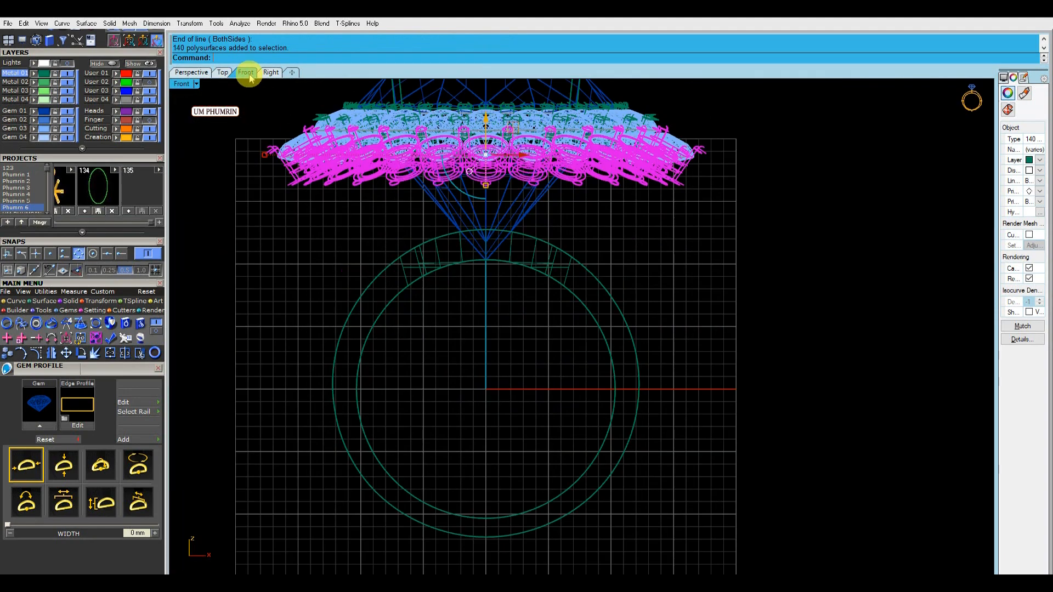
{"action": "scroll", "coordinate": [646, 231], "scroll_direction": "up", "scroll_amount": 4}
{"action": "scroll", "coordinate": [671, 243], "scroll_direction": "down", "scroll_amount": 3}
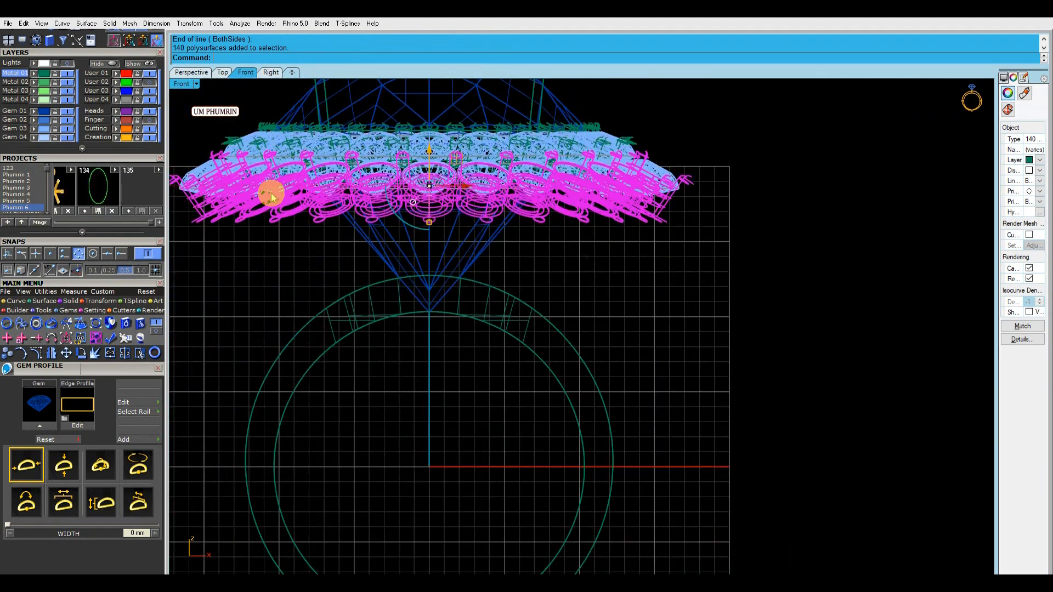
{"action": "left_click", "coordinate": [45, 102]}
{"action": "right_click_drag", "start_coordinate": [432, 222], "coordinate": [457, 249]}
Ungroup the outer halo heads and assign the single prong on the positive X side to the Gem 02 layer
{"action": "type", "text": "Gg"}
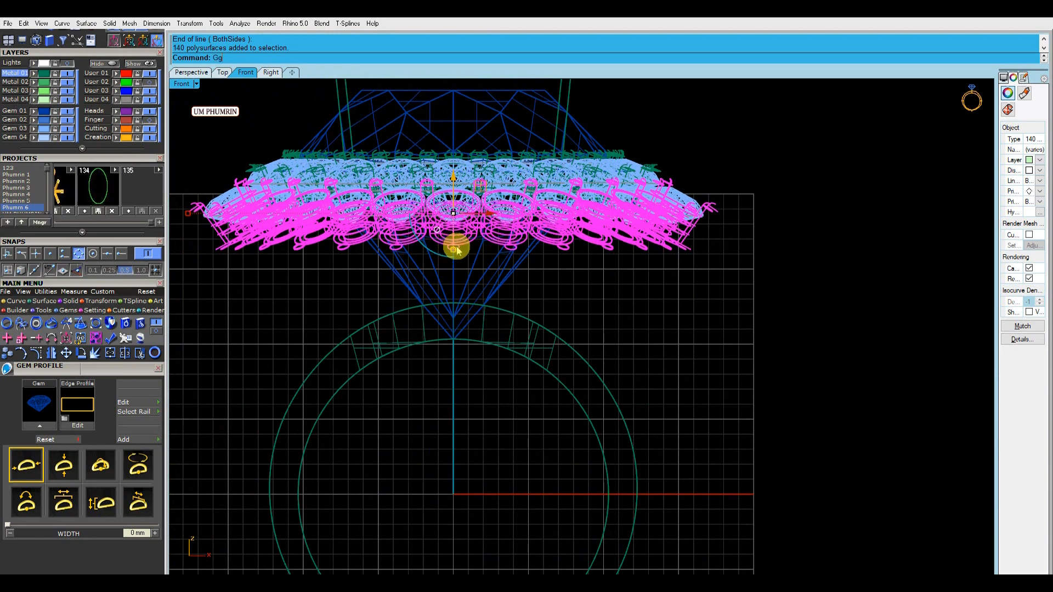
{"action": "left_click", "coordinate": [222, 72]}
{"action": "left_click", "coordinate": [665, 289]}
{"action": "left_click", "coordinate": [245, 72]}
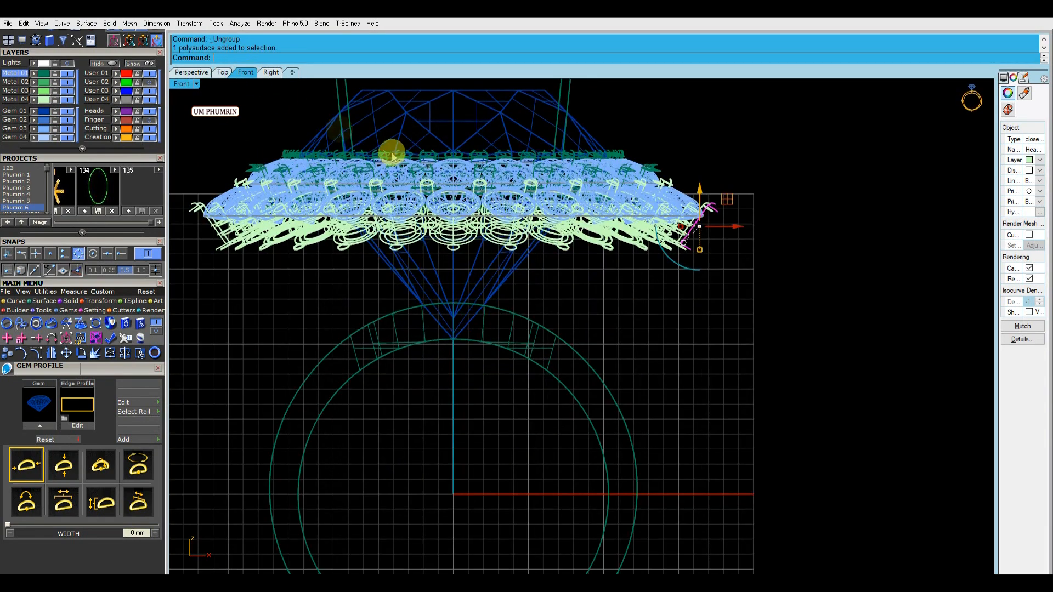
{"action": "left_click", "coordinate": [43, 119]}
{"action": "left_click", "coordinate": [183, 114]}
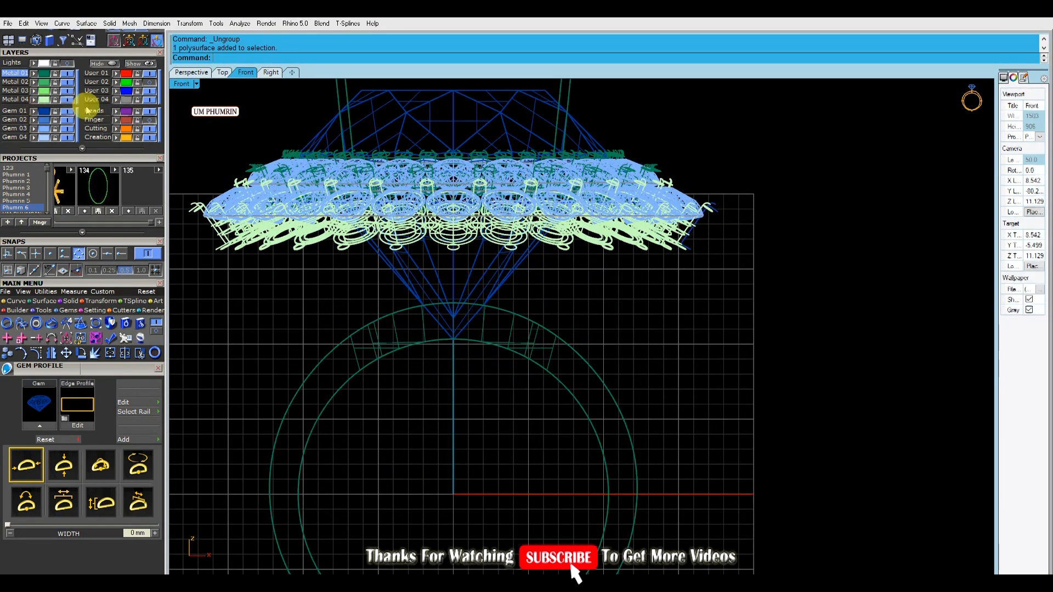
Group the remaining objects on Metal 04 and return them to the Metal 01 layer
{"action": "left_click", "coordinate": [34, 99]}
{"action": "right_click_drag", "start_coordinate": [250, 159], "coordinate": [278, 182]}
{"action": "type", "text": "g"}
{"action": "left_click", "coordinate": [43, 75]}
{"action": "left_click", "coordinate": [279, 138]}
Make Metal 02 the current layer, with the Metal 01 layer kept visible
{"action": "scroll", "coordinate": [280, 139], "scroll_direction": "down", "scroll_amount": 2}
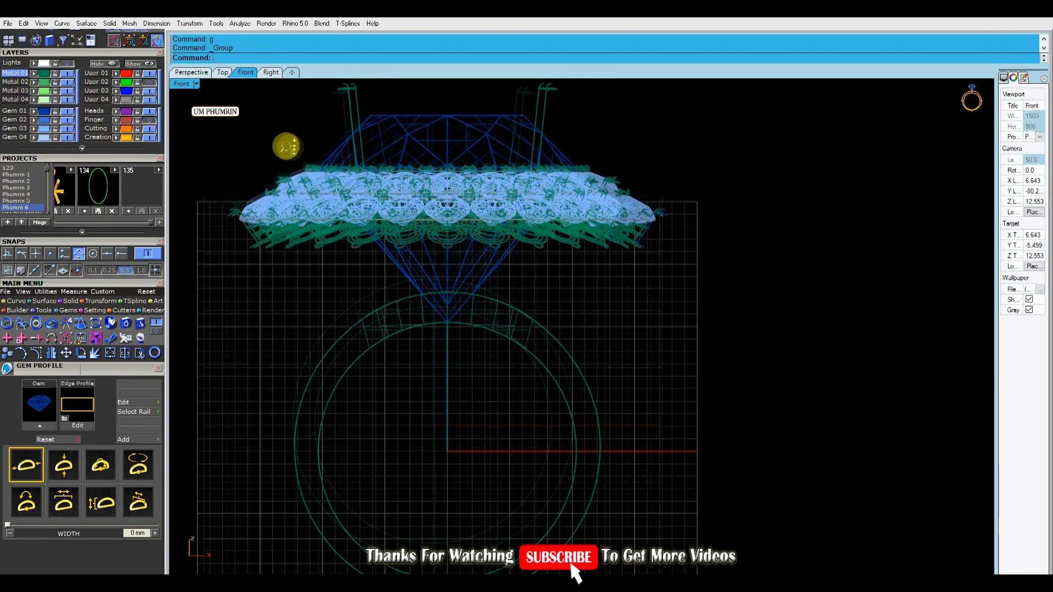
{"action": "left_click", "coordinate": [66, 73]}
{"action": "left_click", "coordinate": [572, 278]}
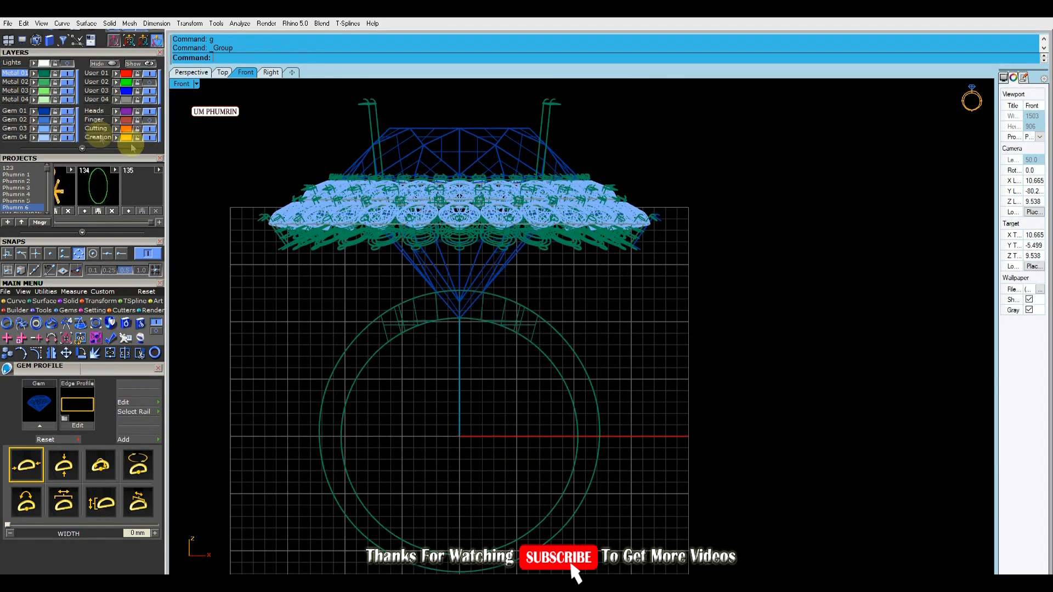
{"action": "left_click", "coordinate": [70, 75]}
{"action": "scroll", "coordinate": [327, 166], "scroll_direction": "down", "scroll_amount": 1}
{"action": "left_click", "coordinate": [67, 74]}
{"action": "left_click", "coordinate": [19, 83]}
{"action": "right_click_drag", "start_coordinate": [298, 157], "coordinate": [322, 168]}
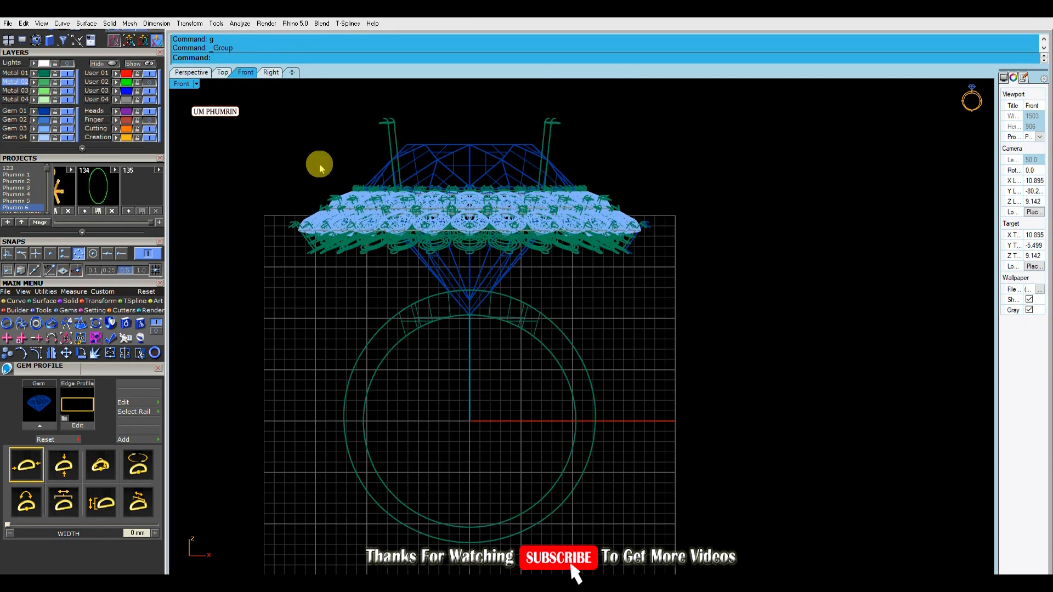
Draw an interpolated curve in the Front view from the lower centre of the isolated prong down to the ring collar
{"action": "scroll", "coordinate": [611, 247], "scroll_direction": "up", "scroll_amount": 5}
{"action": "left_click", "coordinate": [93, 253]}
{"action": "scroll", "coordinate": [667, 254], "scroll_direction": "up", "scroll_amount": 1}
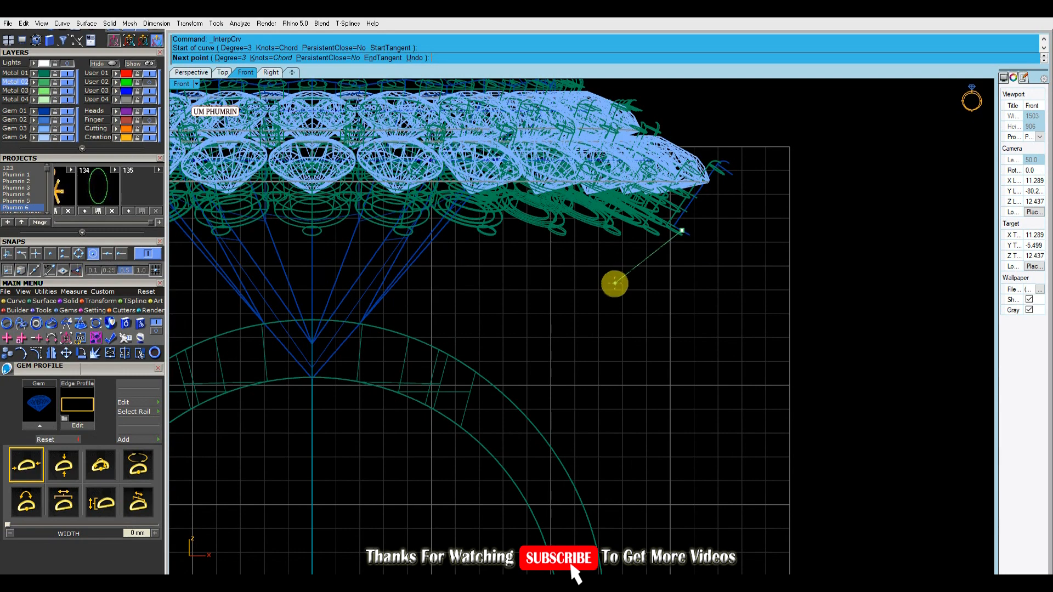
{"action": "left_click", "coordinate": [445, 367]}
{"action": "right_click", "coordinate": [445, 366]}
{"action": "left_click", "coordinate": [550, 341]}
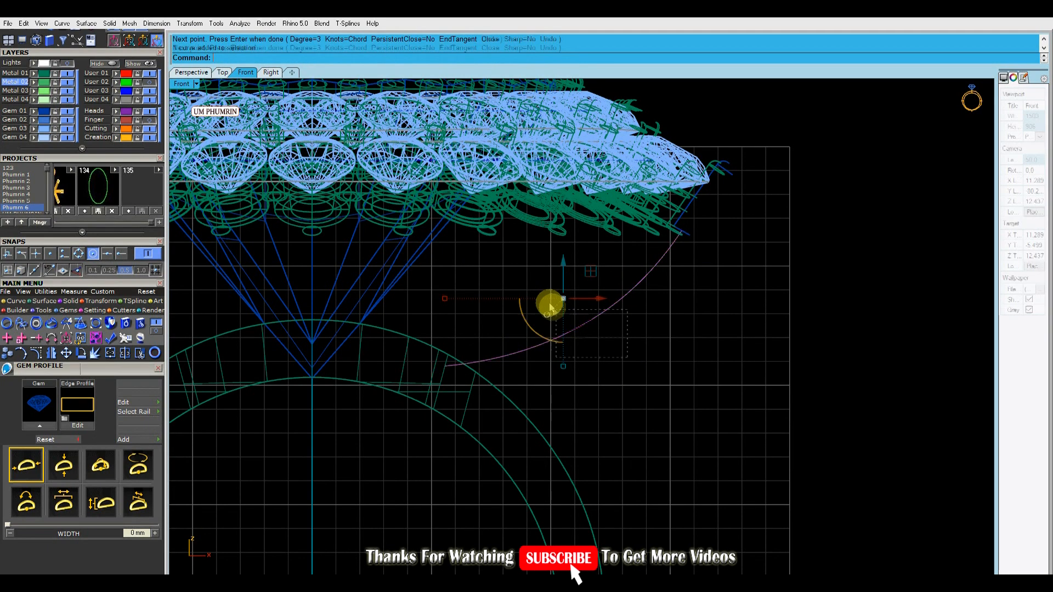
Adjust the upper control points of the strut curve to meet the prong's lower end, and rebuild the curve
{"action": "right_click_drag", "start_coordinate": [566, 312], "coordinate": [574, 343]}
{"action": "key", "text": "ctrl+r"}
{"action": "key", "text": "Return"}
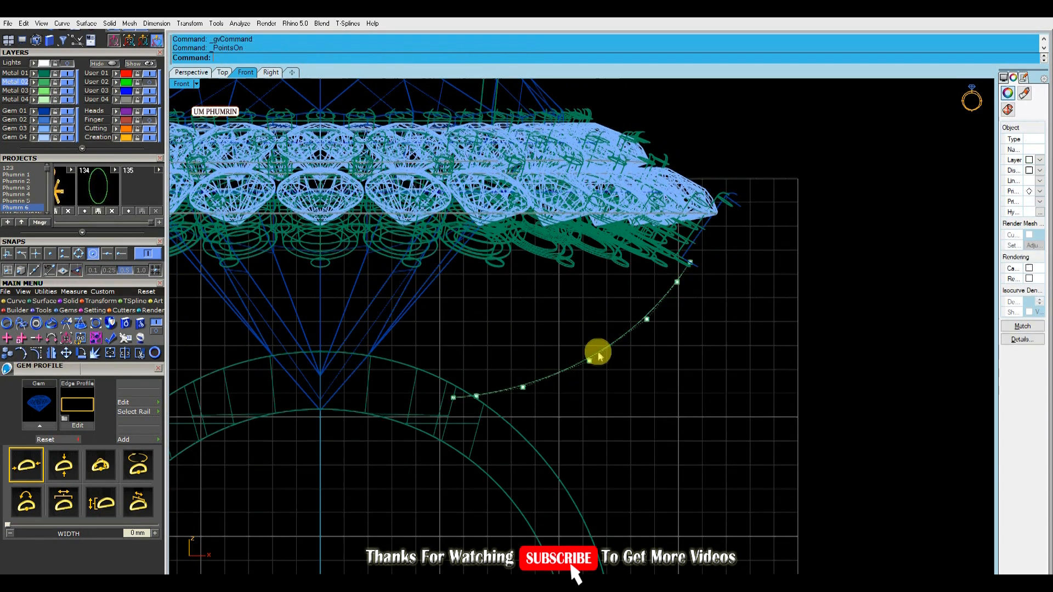
{"action": "scroll", "coordinate": [722, 230], "scroll_direction": "up", "scroll_amount": 3}
{"action": "left_click", "coordinate": [730, 232]}
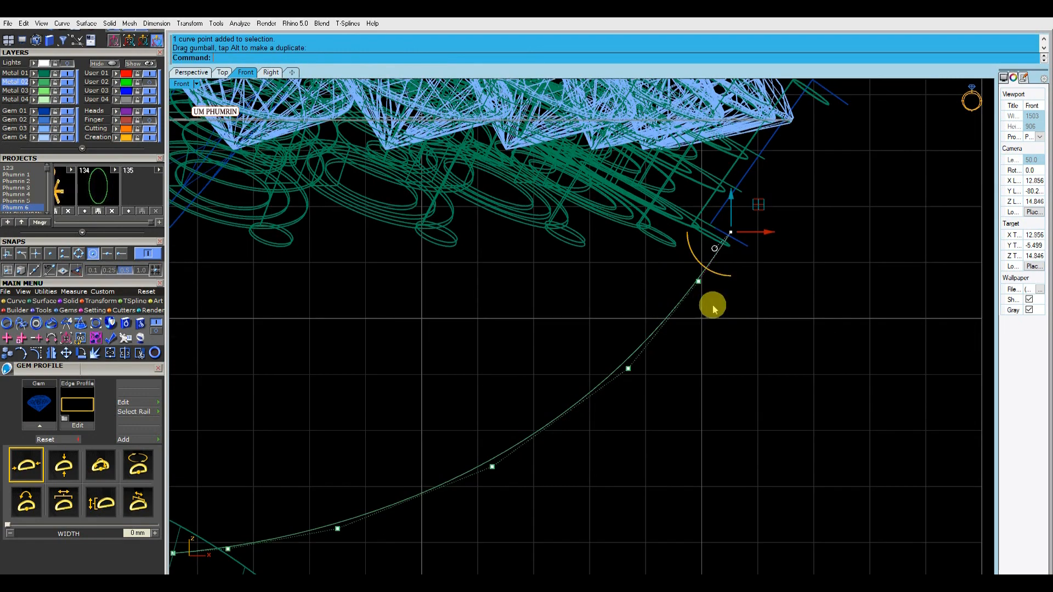
{"action": "left_click", "coordinate": [731, 232]}
{"action": "scroll", "coordinate": [752, 231], "scroll_direction": "up", "scroll_amount": 2}
{"action": "left_click_drag", "start_coordinate": [751, 202], "coordinate": [752, 201]}
{"action": "scroll", "coordinate": [697, 224], "scroll_direction": "down", "scroll_amount": 4}
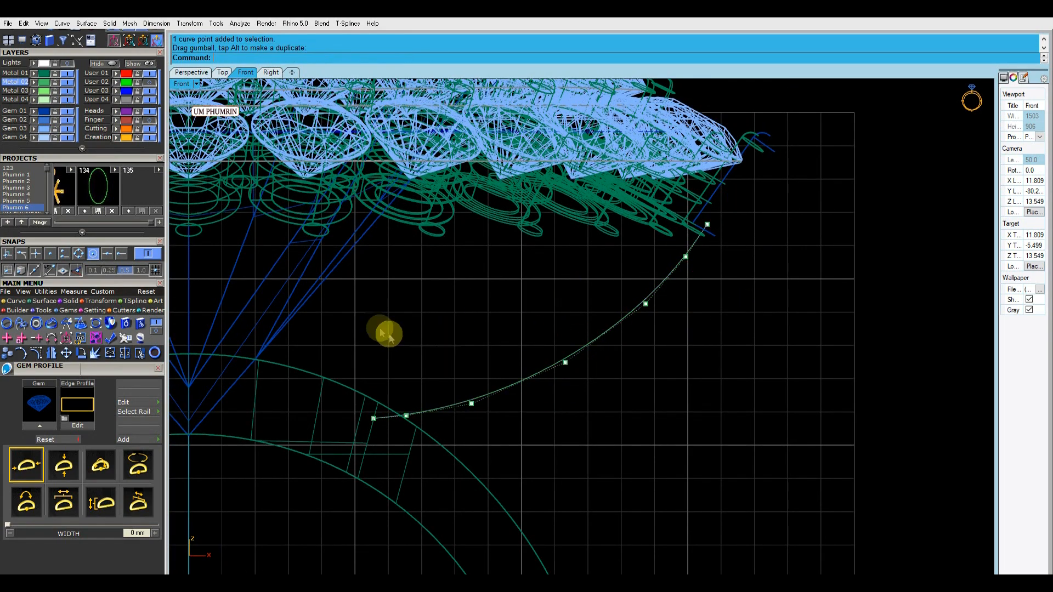
{"action": "scroll", "coordinate": [597, 352], "scroll_direction": "down", "scroll_amount": 8}
{"action": "key", "text": "Escape"}
{"action": "key", "text": "Escape"}
{"action": "left_click", "coordinate": [588, 351]}
{"action": "key", "text": "Return"}
{"action": "key", "text": "Return"}
Pipe the strut curve with round caps, a 0.75 start diameter and a 0.8 end diameter, and inspect it in Perspective
{"action": "type", "text": "pipe"}
{"action": "key", "text": "Return"}
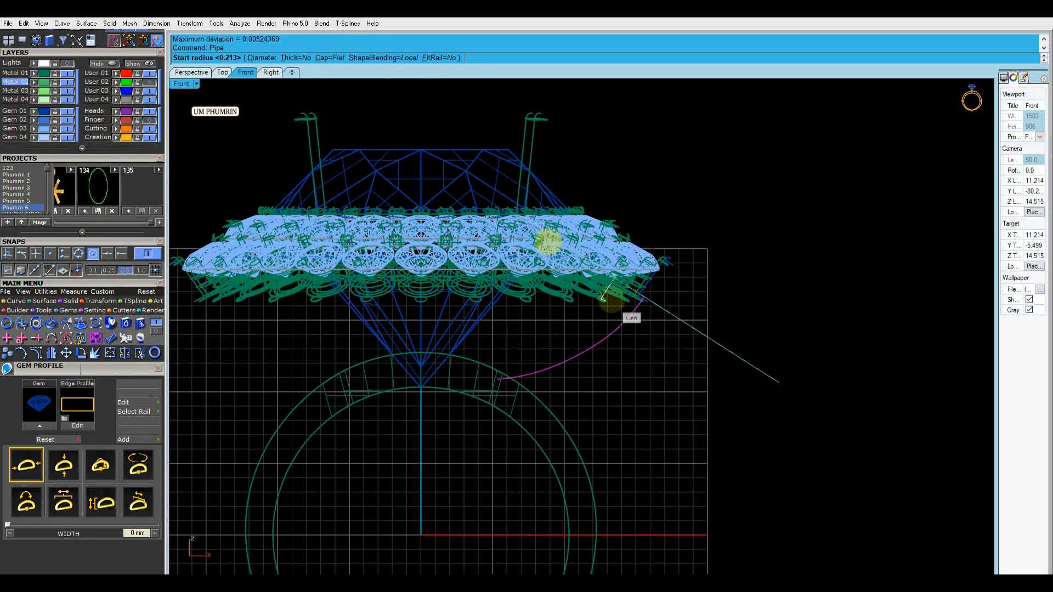
{"action": "left_click", "coordinate": [260, 56]}
{"action": "right_click_drag", "start_coordinate": [634, 273], "coordinate": [591, 256]}
{"action": "left_click", "coordinate": [269, 58]}
{"action": "right_click_drag", "start_coordinate": [641, 280], "coordinate": [569, 266]}
{"action": "type", "text": ".75"}
{"action": "key", "text": "Return"}
{"action": "scroll", "coordinate": [553, 282], "scroll_direction": "up", "scroll_amount": 10}
{"action": "scroll", "coordinate": [573, 283], "scroll_direction": "down", "scroll_amount": 14}
{"action": "type", "text": ".8"}
{"action": "key", "text": "Return"}
{"action": "key", "text": "Return"}
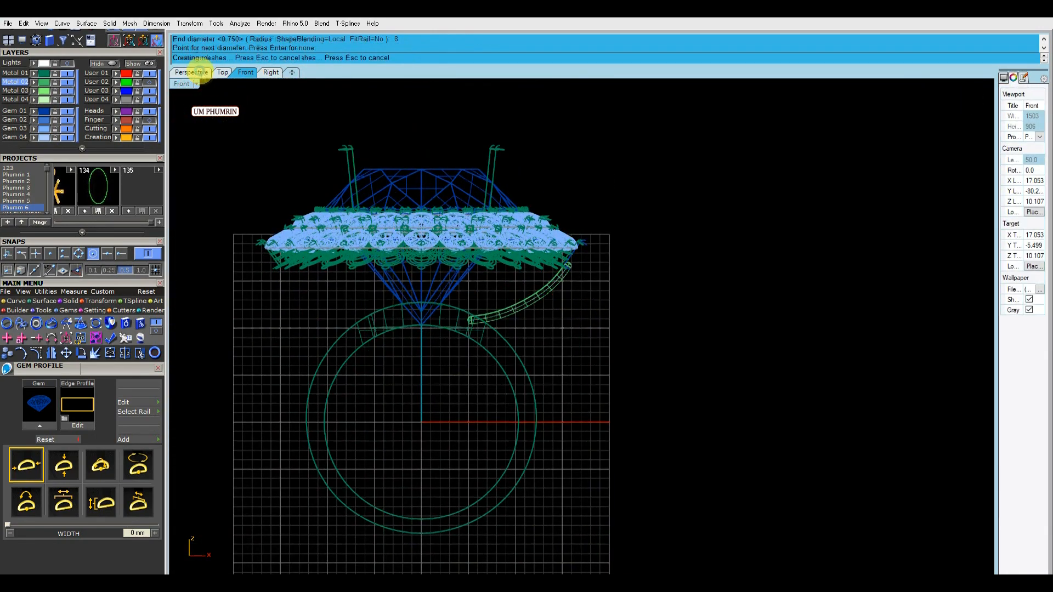
{"action": "left_click", "coordinate": [192, 72]}
{"action": "scroll", "coordinate": [571, 278], "scroll_direction": "up", "scroll_amount": 6}
{"action": "mouse_move", "coordinate": [506, 303]}
{"action": "right_mouse_down"}
{"action": "mouse_move", "coordinate": [569, 278]}
{"action": "mouse_move", "coordinate": [581, 306]}
{"action": "right_mouse_up"}
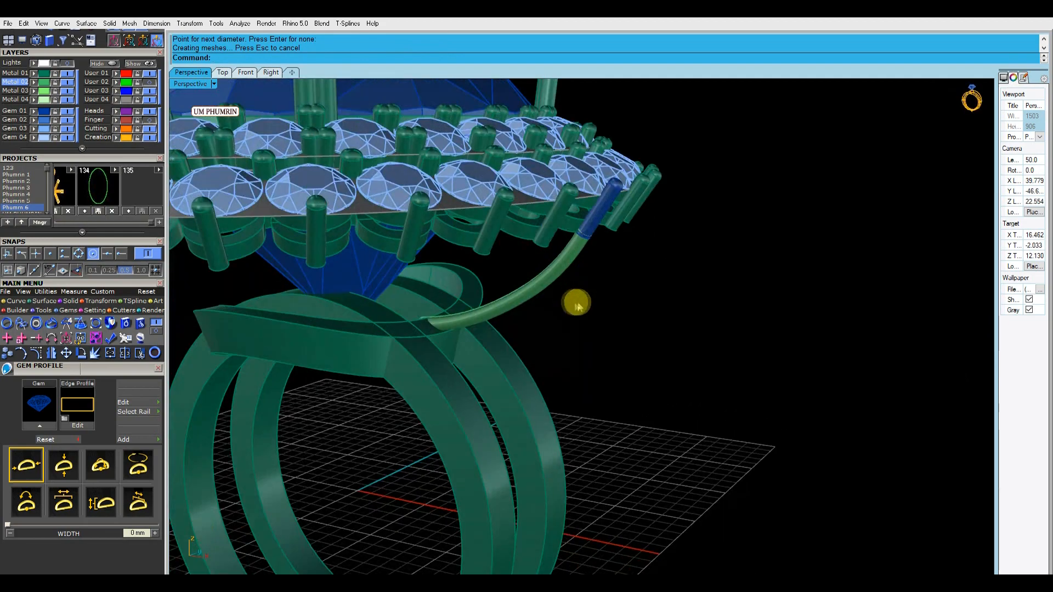
Remove the pipe from the strut curve and rebuild the curve in the Front view
{"action": "left_click", "coordinate": [246, 73]}
{"action": "scroll", "coordinate": [538, 288], "scroll_direction": "up", "scroll_amount": 6}
{"action": "left_click", "coordinate": [545, 298]}
{"action": "right_click_drag", "start_coordinate": [547, 273], "coordinate": [543, 301]}
{"action": "type", "text": "rebuild"}
{"action": "key", "text": "Return"}
{"action": "key", "text": "Return"}
Move the middle and upper control points of the strut curve to smooth its arc toward the prong
{"action": "scroll", "coordinate": [642, 296], "scroll_direction": "up", "scroll_amount": 4}
{"action": "left_click", "coordinate": [486, 345]}
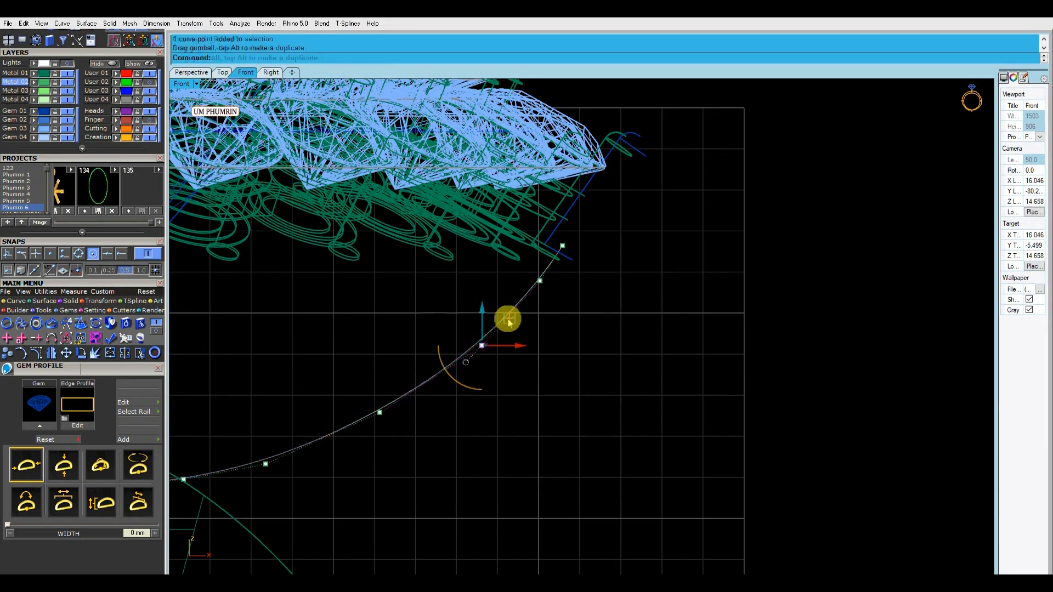
{"action": "left_click", "coordinate": [541, 281]}
{"action": "scroll", "coordinate": [540, 282], "scroll_direction": "up", "scroll_amount": 3}
{"action": "scroll", "coordinate": [568, 253], "scroll_direction": "down", "scroll_amount": 3}
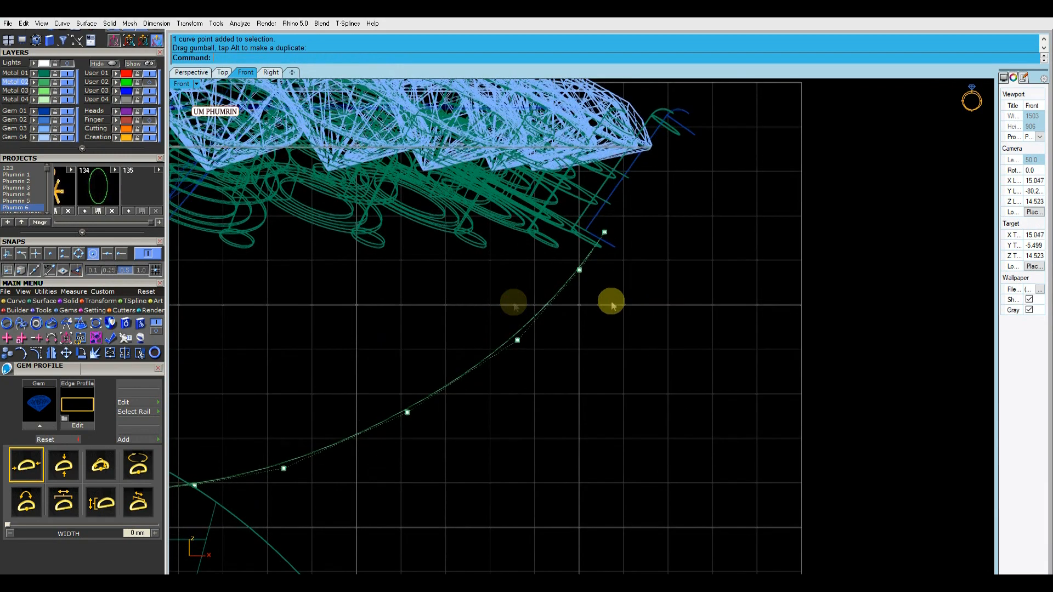
{"action": "scroll", "coordinate": [644, 224], "scroll_direction": "down", "scroll_amount": 5}
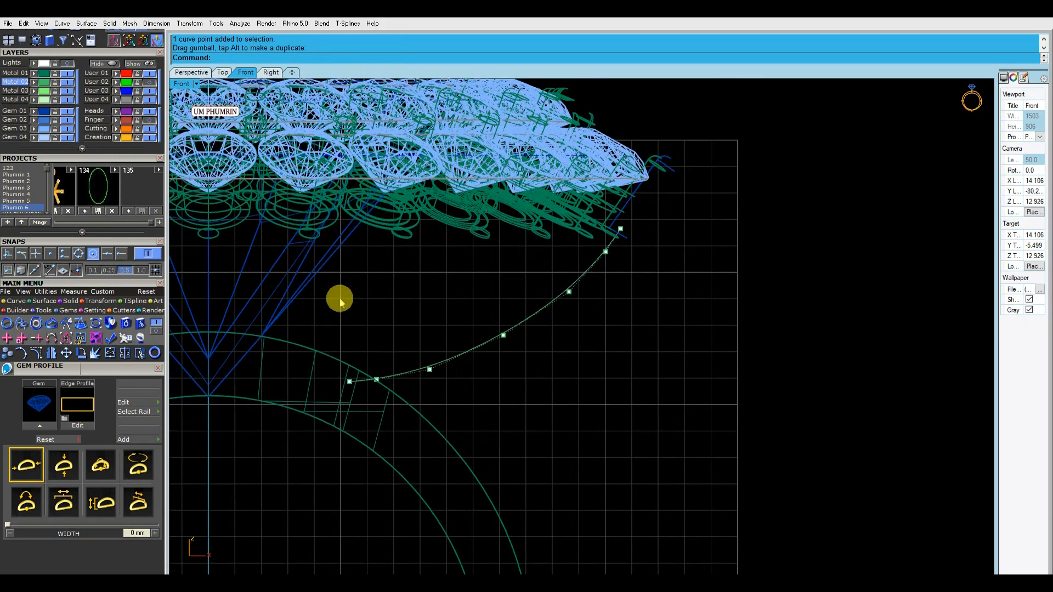
{"action": "left_click_drag", "start_coordinate": [468, 334], "coordinate": [508, 343]}
{"action": "scroll", "coordinate": [497, 326], "scroll_direction": "up", "scroll_amount": 3}
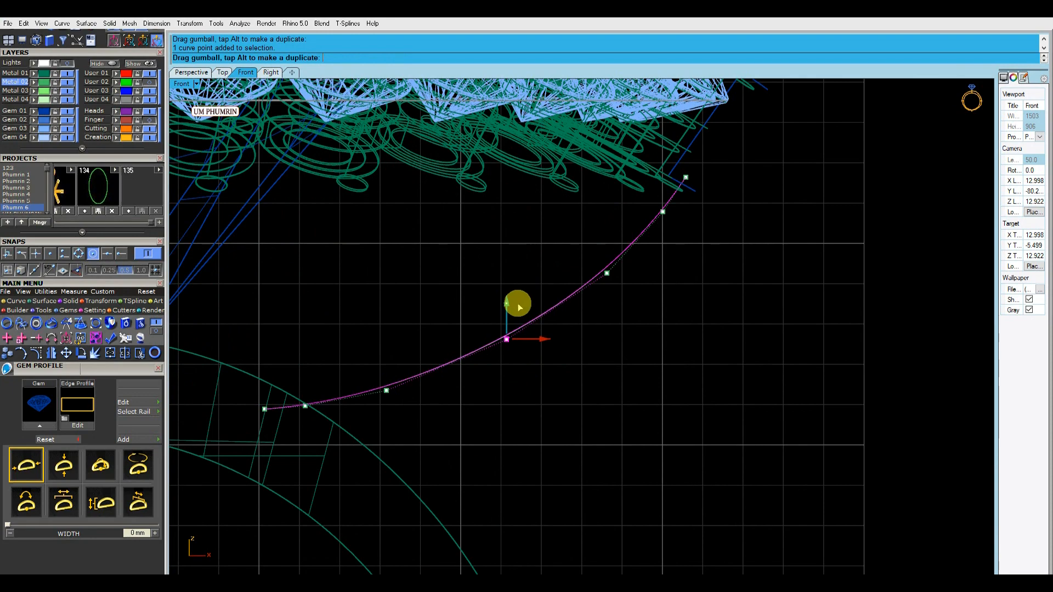
{"action": "left_click_drag", "start_coordinate": [523, 306], "coordinate": [522, 306]}
Leave control point editing and rebuild the reshaped strut curve
{"action": "key", "text": "Escape"}
{"action": "key", "text": "Escape"}
{"action": "scroll", "coordinate": [552, 294], "scroll_direction": "down", "scroll_amount": 1}
{"action": "left_click", "coordinate": [552, 297]}
{"action": "scroll", "coordinate": [541, 290], "scroll_direction": "down", "scroll_amount": 5}
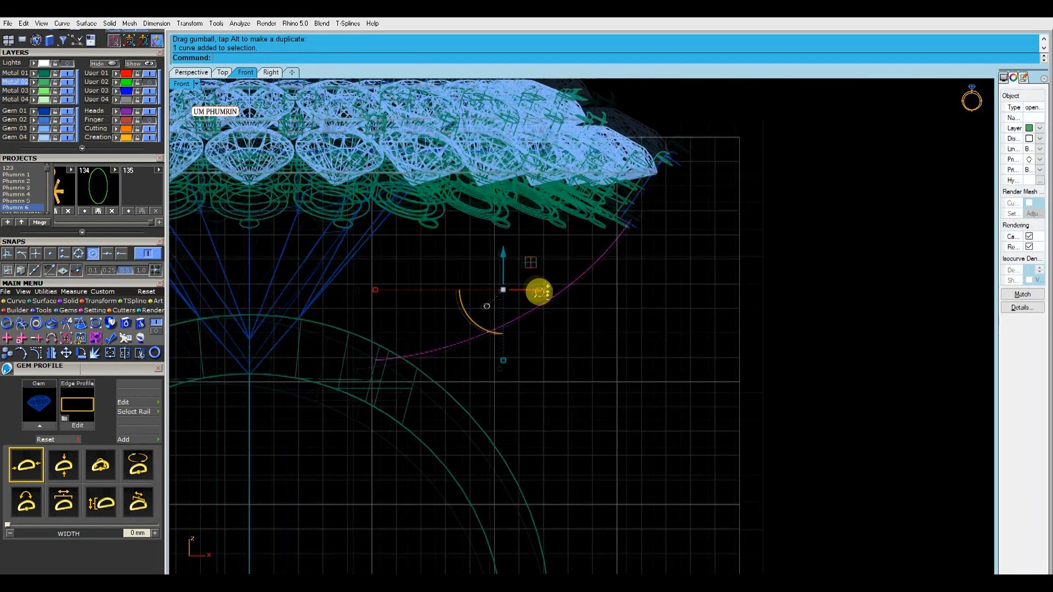
{"action": "type", "text": "Re"}
{"action": "key", "text": "Return"}
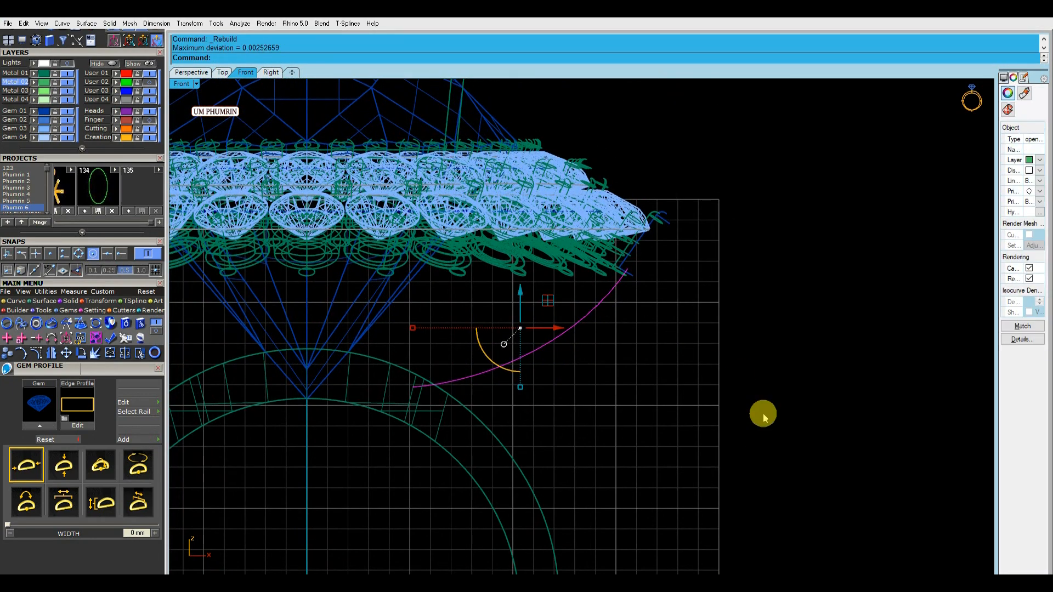
Pipe the strut curve with round caps, a 0.8 start diameter and a 1 end diameter
{"action": "right_click_drag", "start_coordinate": [674, 342], "coordinate": [688, 369]}
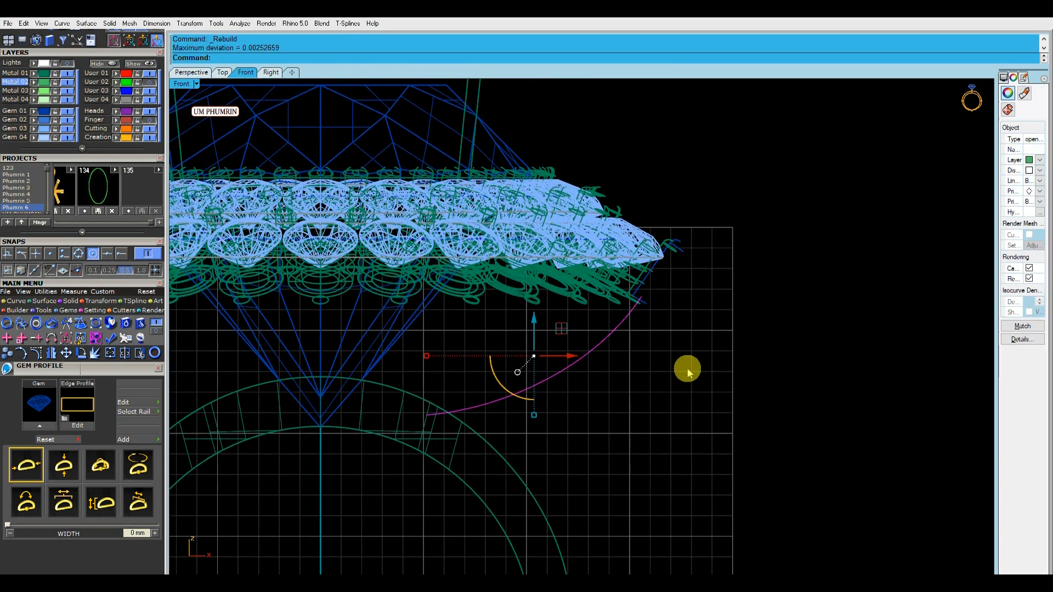
{"action": "type", "text": ".8"}
{"action": "key", "text": "Return"}
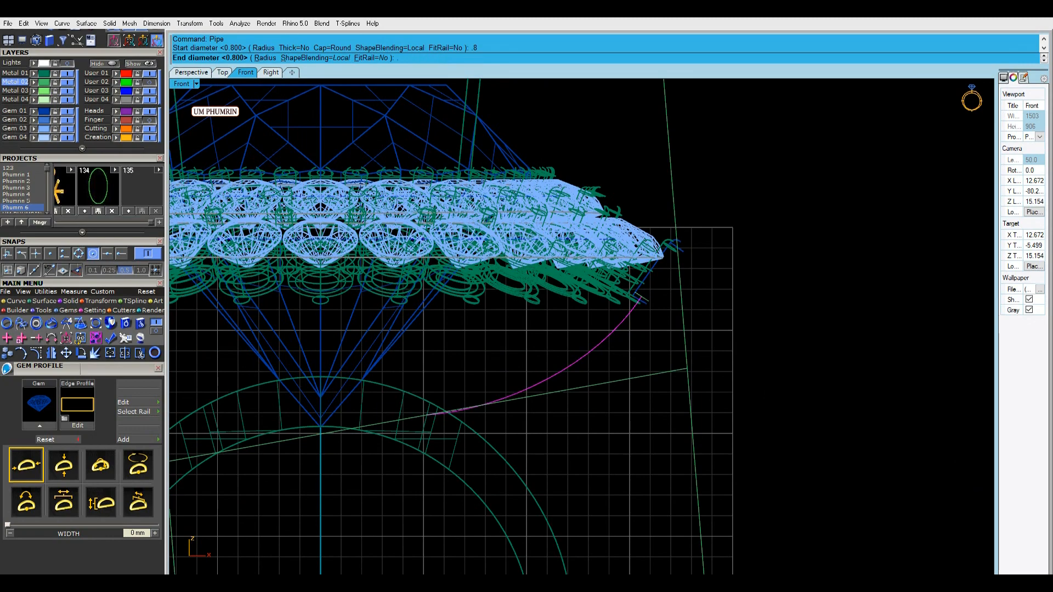
{"action": "key", "text": "Return"}
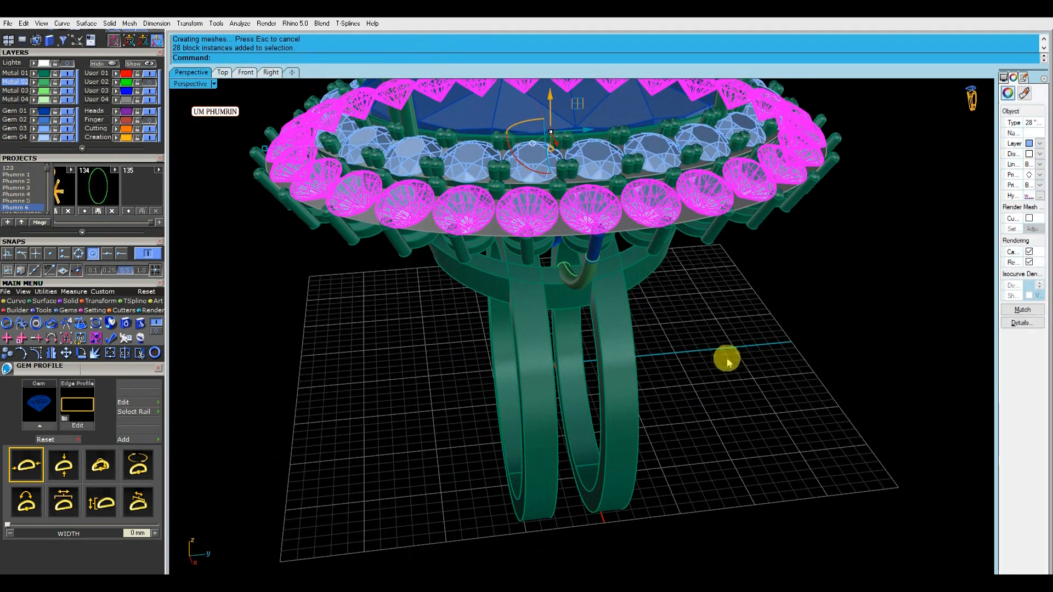
Hide the User 04 layer with the grey halo surface in the Perspective view
{"action": "left_click", "coordinate": [728, 362]}
{"action": "right_click_drag", "start_coordinate": [727, 362], "coordinate": [521, 304]}
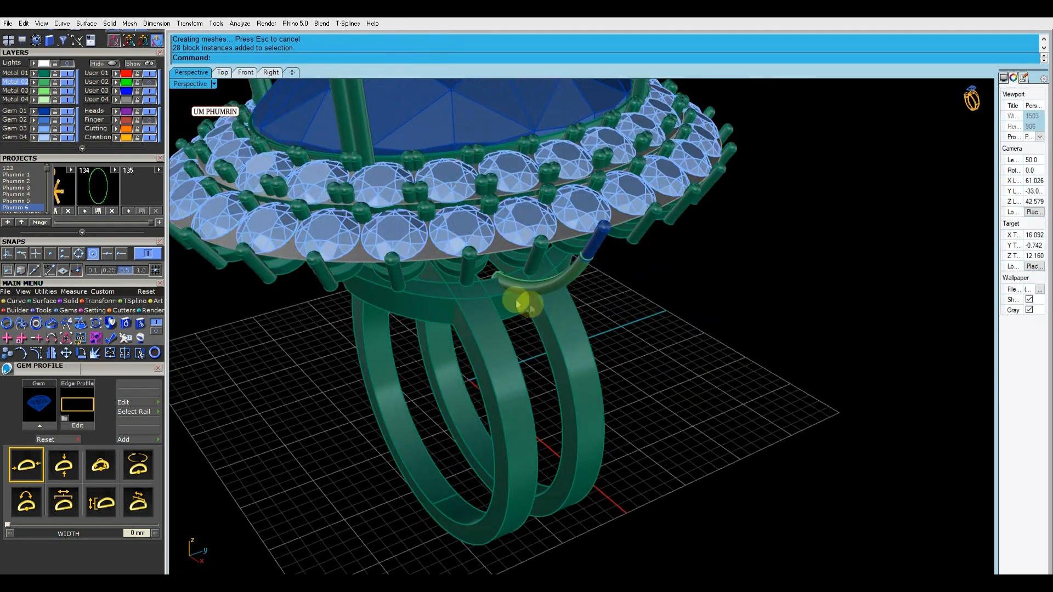
{"action": "scroll", "coordinate": [428, 233], "scroll_direction": "up", "scroll_amount": 10}
{"action": "left_click", "coordinate": [149, 100]}
{"action": "scroll", "coordinate": [406, 206], "scroll_direction": "down", "scroll_amount": 8}
Array the piped strut along the halo curve with 23 items and Freeform orientation
{"action": "left_click", "coordinate": [598, 296]}
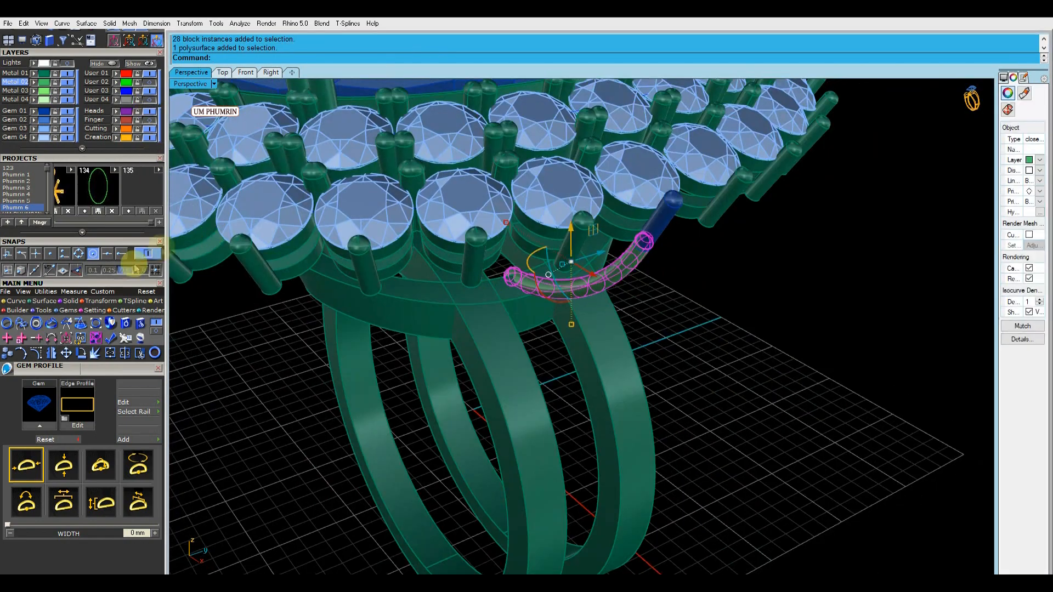
{"action": "left_click", "coordinate": [87, 302]}
{"action": "left_click", "coordinate": [9, 323]}
{"action": "scroll", "coordinate": [357, 192], "scroll_direction": "up", "scroll_amount": 12}
{"action": "left_click", "coordinate": [358, 176]}
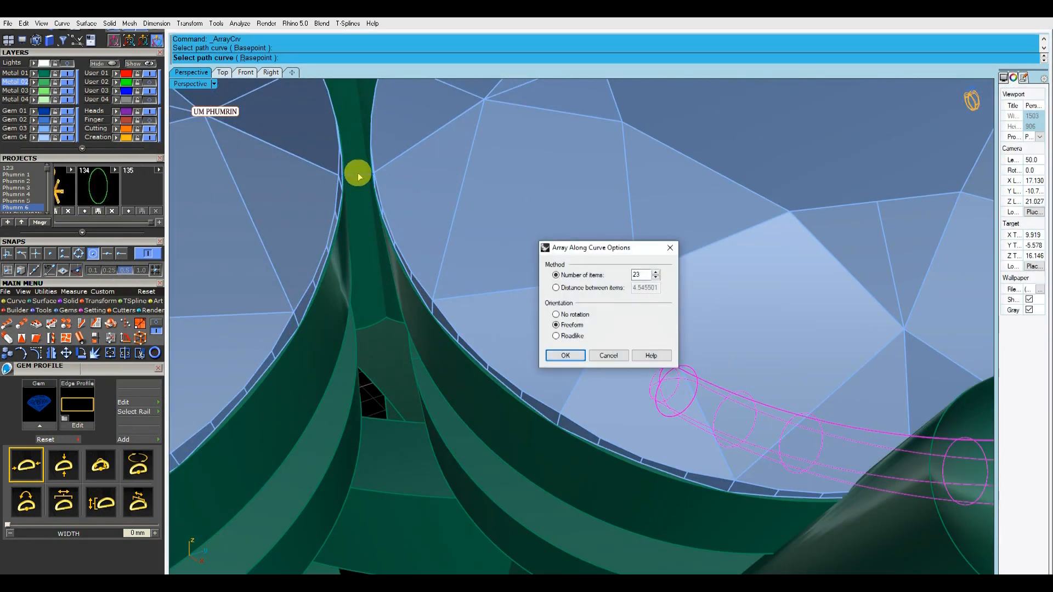
{"action": "left_click", "coordinate": [568, 359]}
{"action": "scroll", "coordinate": [576, 346], "scroll_direction": "down", "scroll_amount": 12}
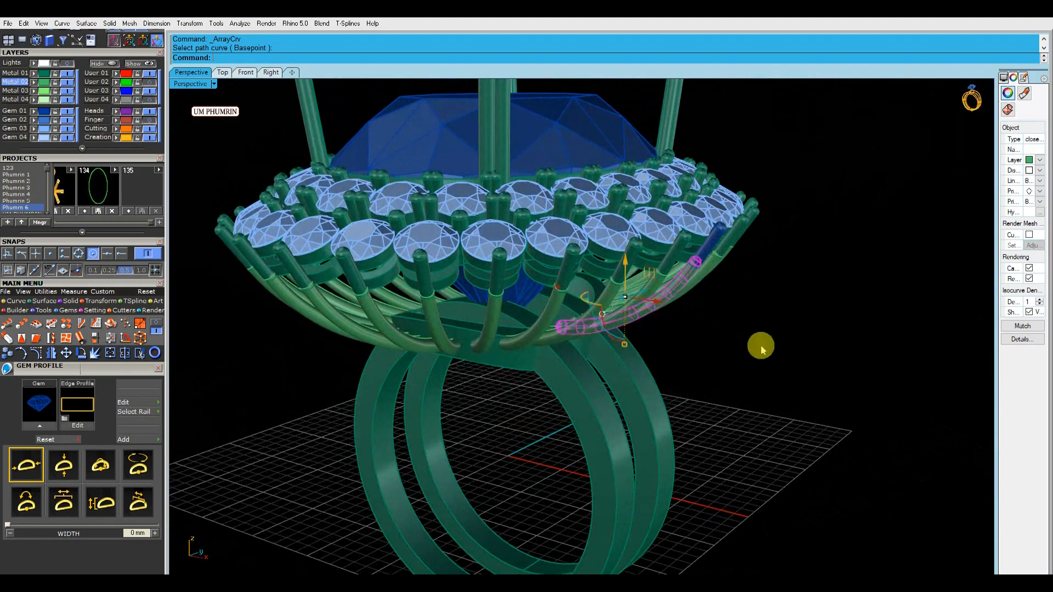
Inspect the arrayed struts from several angles, undo the array and delete the source pipe
{"action": "left_click", "coordinate": [759, 346]}
{"action": "right_click_drag", "start_coordinate": [694, 345], "coordinate": [741, 263]}
{"action": "scroll", "coordinate": [740, 263], "scroll_direction": "down", "scroll_amount": 6}
{"action": "right_click_drag", "start_coordinate": [737, 301], "coordinate": [706, 263]}
{"action": "scroll", "coordinate": [571, 266], "scroll_direction": "up", "scroll_amount": 6}
{"action": "right_click_drag", "start_coordinate": [571, 266], "coordinate": [566, 237]}
{"action": "key", "text": "ctrl+z"}
{"action": "right_click_drag", "start_coordinate": [713, 272], "coordinate": [665, 225]}
{"action": "scroll", "coordinate": [600, 257], "scroll_direction": "up", "scroll_amount": 3}
{"action": "left_click", "coordinate": [600, 256]}
{"action": "scroll", "coordinate": [604, 258], "scroll_direction": "up", "scroll_amount": 4}
{"action": "key", "text": "Delete"}
Try piping the strut curve again, and delete the resulting pipe
{"action": "left_click", "coordinate": [615, 242]}
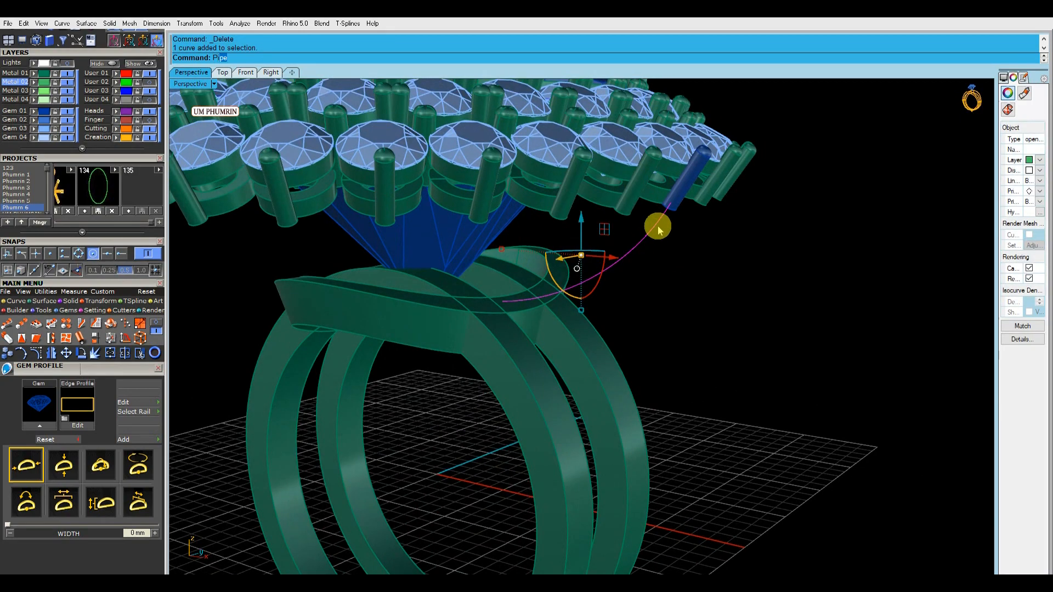
{"action": "key", "text": "Return"}
{"action": "key", "text": "Return"}
{"action": "key", "text": "Return"}
{"action": "left_click", "coordinate": [661, 254]}
{"action": "left_click", "coordinate": [653, 232]}
{"action": "key", "text": "Delete"}
Delete the grouped outer halo heads and prongs, keeping the single prong on the Gem 02 layer
{"action": "scroll", "coordinate": [664, 254], "scroll_direction": "down", "scroll_amount": 3}
{"action": "right_click_drag", "start_coordinate": [727, 294], "coordinate": [699, 329]}
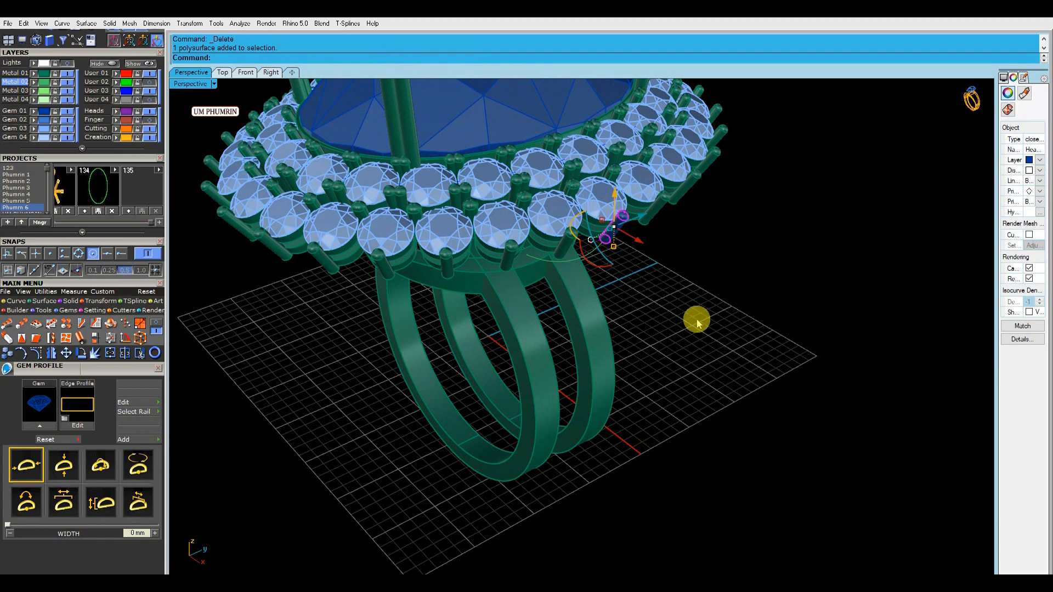
{"action": "left_click", "coordinate": [560, 245]}
{"action": "right_click_drag", "start_coordinate": [606, 257], "coordinate": [539, 333]}
{"action": "scroll", "coordinate": [555, 312], "scroll_direction": "up", "scroll_amount": 5}
{"action": "scroll", "coordinate": [532, 202], "scroll_direction": "down", "scroll_amount": 3}
{"action": "key", "text": "Delete"}
Draw a line through the isolated prong between its end centres and delete the prong
{"action": "right_click_drag", "start_coordinate": [532, 203], "coordinate": [629, 208]}
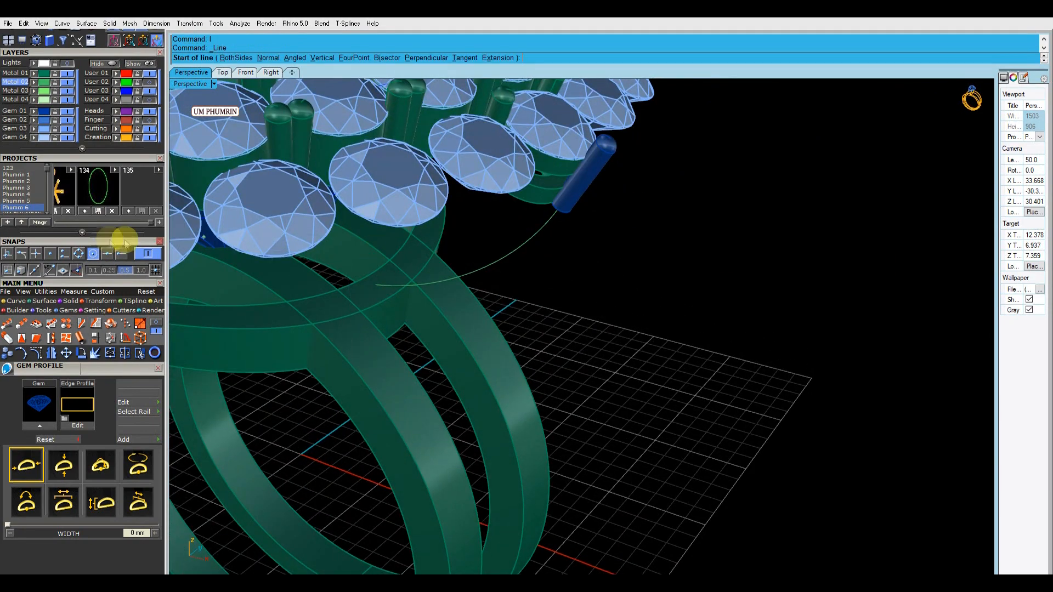
{"action": "left_click", "coordinate": [612, 152]}
{"action": "left_click", "coordinate": [602, 167]}
{"action": "key", "text": "Delete"}
Pipe the prong's centre line with round caps to form a replacement prong
{"action": "left_click", "coordinate": [586, 172]}
{"action": "type", "text": "Pipe"}
{"action": "key", "text": "Return"}
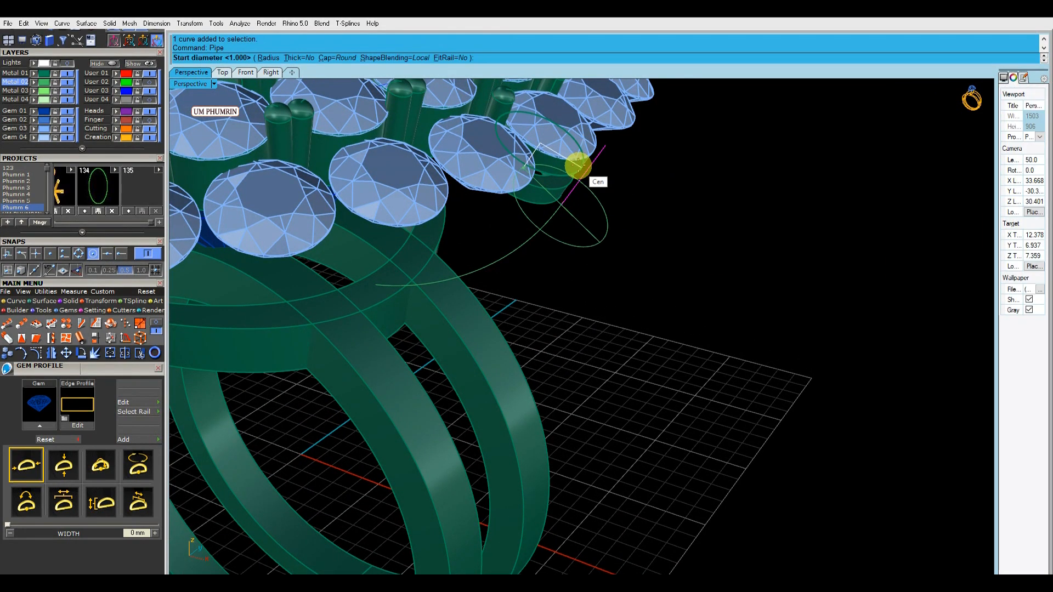
{"action": "key", "text": "ctrl+z"}
{"action": "key", "text": "Return"}
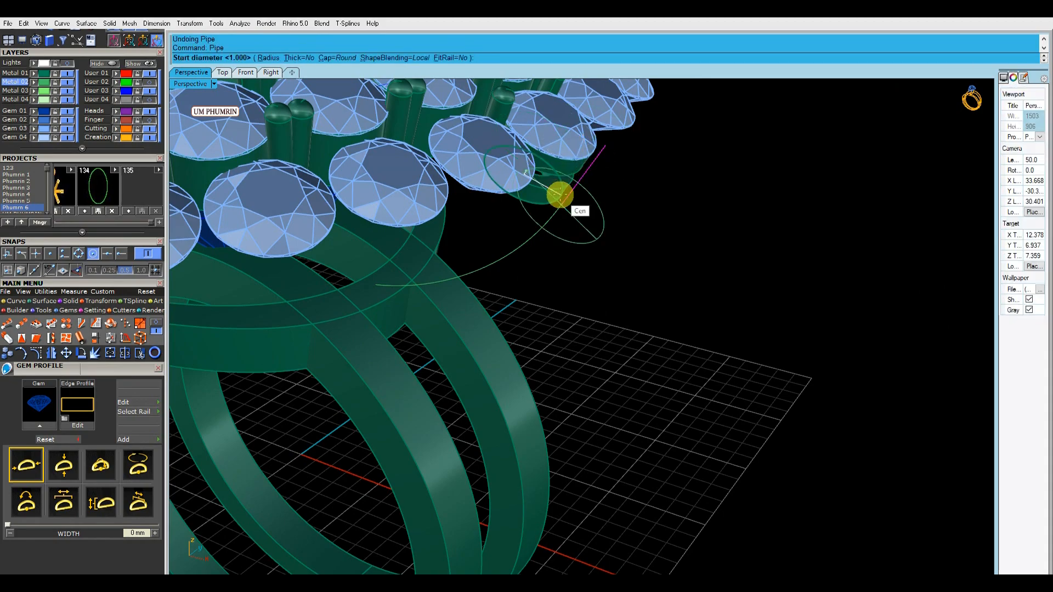
{"action": "right_click_drag", "start_coordinate": [561, 196], "coordinate": [599, 218]}
{"action": "key", "text": "Delete"}
{"action": "left_click", "coordinate": [595, 218]}
{"action": "key", "text": "F6"}
Complete the round-capped pipe along the prong's centre line, accepting its diameter
{"action": "scroll", "coordinate": [612, 168], "scroll_direction": "up", "scroll_amount": 5}
{"action": "left_click_drag", "start_coordinate": [620, 143], "coordinate": [624, 140]}
{"action": "right_click", "coordinate": [626, 159]}
{"action": "scroll", "coordinate": [627, 172], "scroll_direction": "down", "scroll_amount": 3}
{"action": "right_click_drag", "start_coordinate": [627, 172], "coordinate": [637, 171]}
{"action": "right_click_drag", "start_coordinate": [534, 260], "coordinate": [546, 240]}
Extract a V-direction isocurve around the new prong at the base of its lower rounded cap
{"action": "type", "text": "E"}
{"action": "scroll", "coordinate": [529, 287], "scroll_direction": "up", "scroll_amount": 4}
{"action": "left_click", "coordinate": [528, 285]}
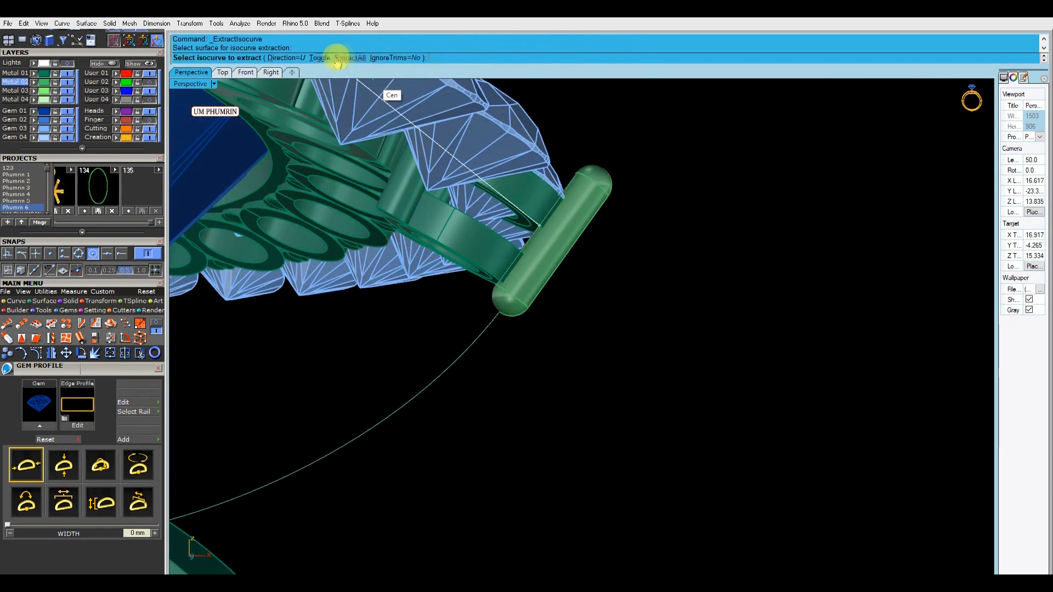
{"action": "scroll", "coordinate": [521, 285], "scroll_direction": "up", "scroll_amount": 3}
{"action": "left_click", "coordinate": [96, 255]}
{"action": "right_click_drag", "start_coordinate": [520, 258], "coordinate": [517, 270]}
{"action": "scroll", "coordinate": [517, 270], "scroll_direction": "up", "scroll_amount": 2}
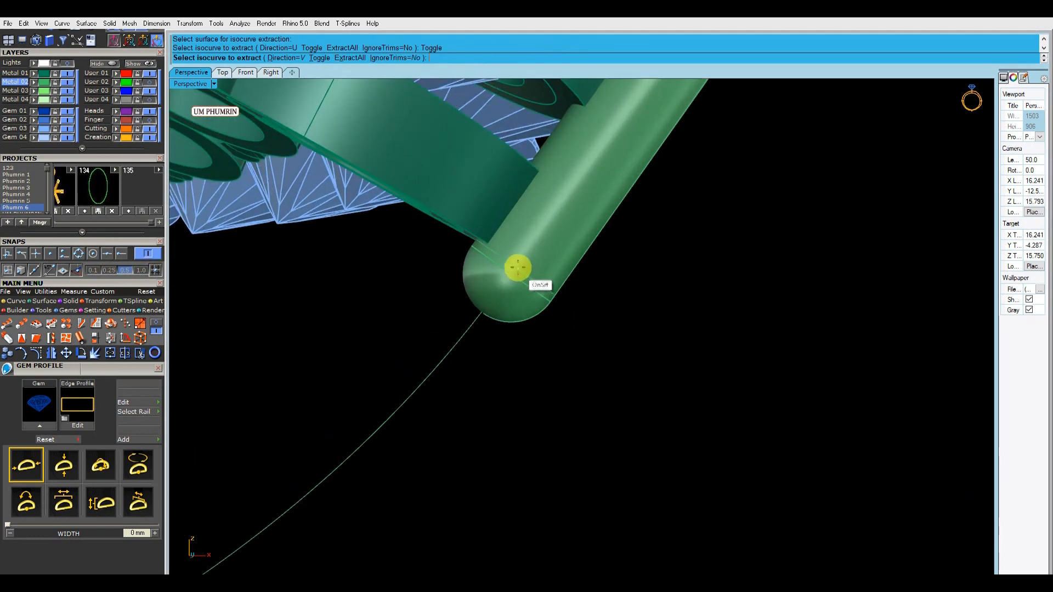
{"action": "right_click", "coordinate": [520, 267]}
Split the prong with the extracted isocurve and delete its lower rounded end
{"action": "left_click", "coordinate": [571, 252]}
{"action": "left_click", "coordinate": [550, 288]}
{"action": "right_click", "coordinate": [550, 288]}
{"action": "left_click", "coordinate": [548, 299]}
{"action": "key", "text": "Delete"}
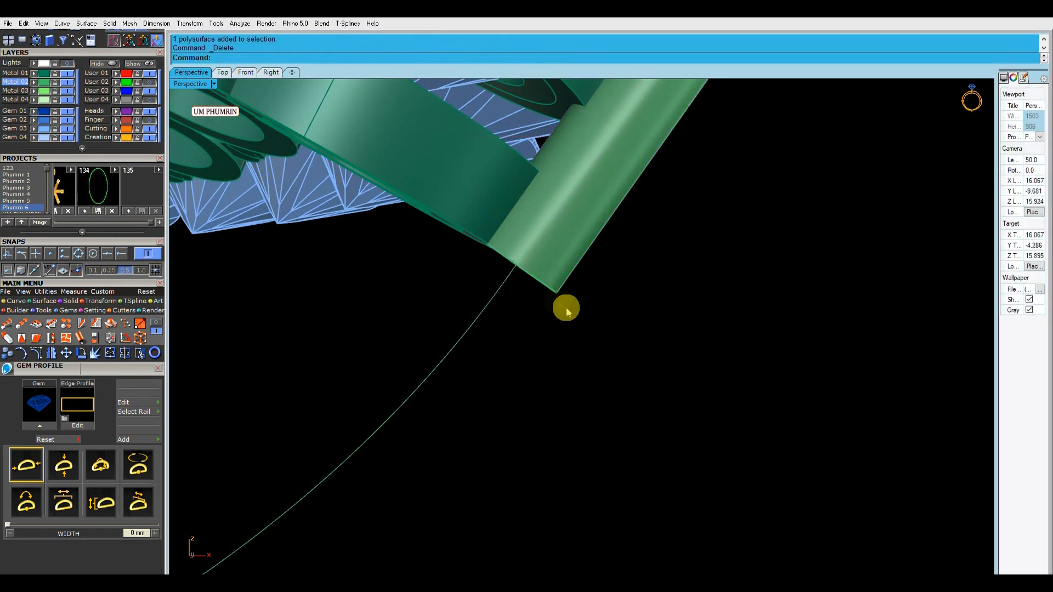
Delete the leftover isocurve and cap the open lower end of the prong
{"action": "left_click_drag", "start_coordinate": [567, 313], "coordinate": [543, 278]}
{"action": "left_click", "coordinate": [555, 276], "text": "ctrl"}
{"action": "key", "text": "Delete"}
{"action": "left_click", "coordinate": [554, 278]}
{"action": "type", "text": "C"}
{"action": "key", "text": "Return"}
{"action": "left_click", "coordinate": [617, 268]}
Try piping the strut curve below the prong with a diameter of 0.9, and save the model
{"action": "scroll", "coordinate": [618, 267], "scroll_direction": "down", "scroll_amount": 3}
{"action": "right_click_drag", "start_coordinate": [617, 268], "coordinate": [677, 306]}
{"action": "left_click", "coordinate": [527, 245]}
{"action": "type", "text": "Pipe"}
{"action": "key", "text": "Return"}
{"action": "type", "text": ".9"}
{"action": "key", "text": "Return"}
{"action": "key", "text": "Return"}
{"action": "key", "text": "ctrl+s"}
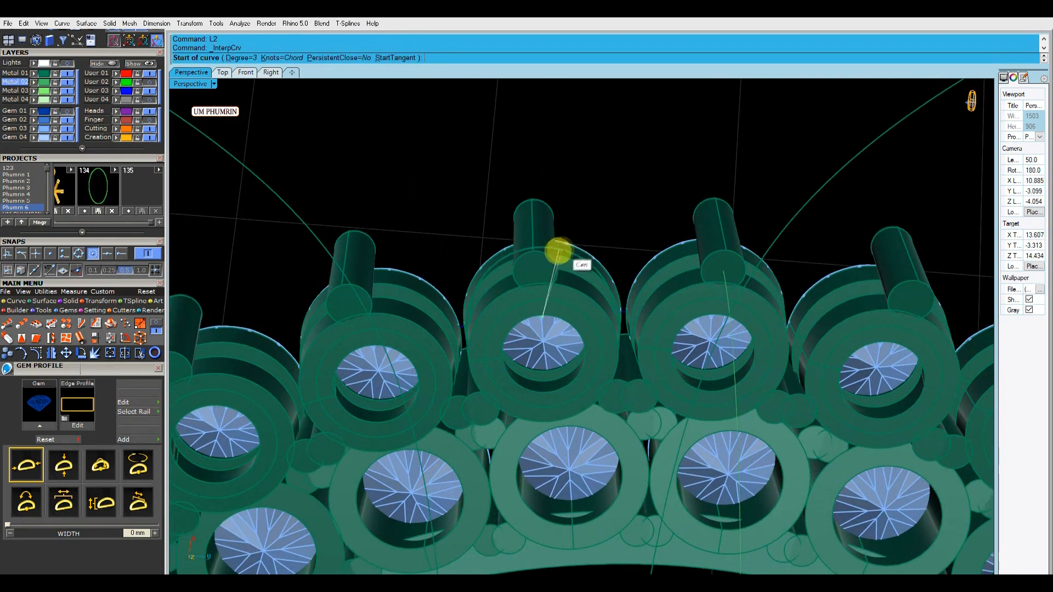
Draw a closed interpolated curve through the centres of the outer halo prongs' flat lower ends, all the way around the ring head
{"action": "left_click", "coordinate": [741, 257]}
{"action": "scroll", "coordinate": [741, 257], "scroll_direction": "down", "scroll_amount": 7}
{"action": "right_click_drag", "start_coordinate": [741, 257], "coordinate": [724, 273]}
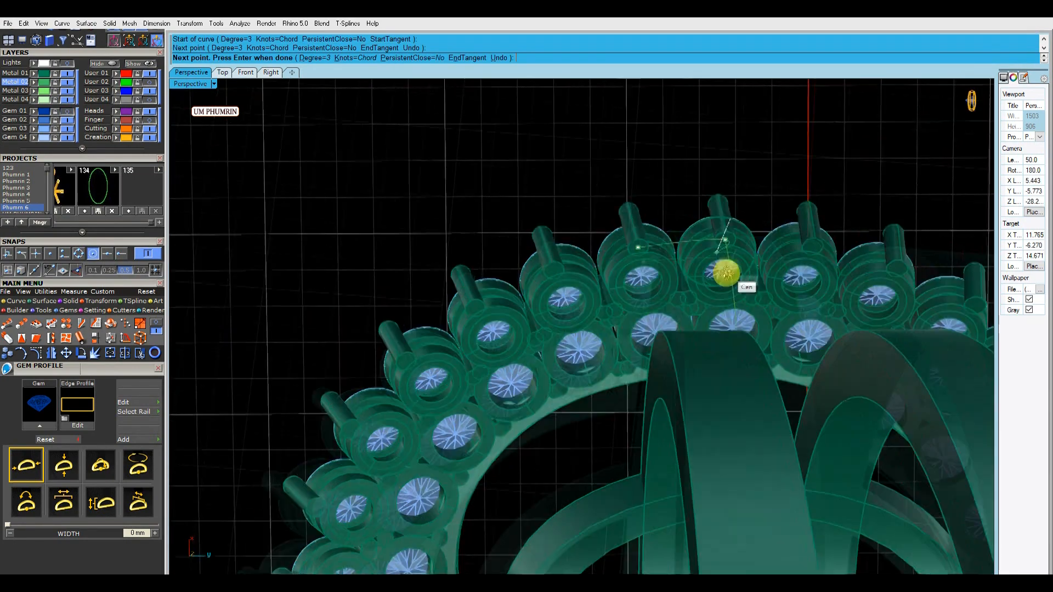
{"action": "scroll", "coordinate": [648, 225], "scroll_direction": "up", "scroll_amount": 9}
{"action": "left_click", "coordinate": [830, 261]}
{"action": "scroll", "coordinate": [830, 261], "scroll_direction": "down", "scroll_amount": 4}
{"action": "right_click_drag", "start_coordinate": [831, 262], "coordinate": [665, 268]}
{"action": "scroll", "coordinate": [651, 238], "scroll_direction": "up", "scroll_amount": 6}
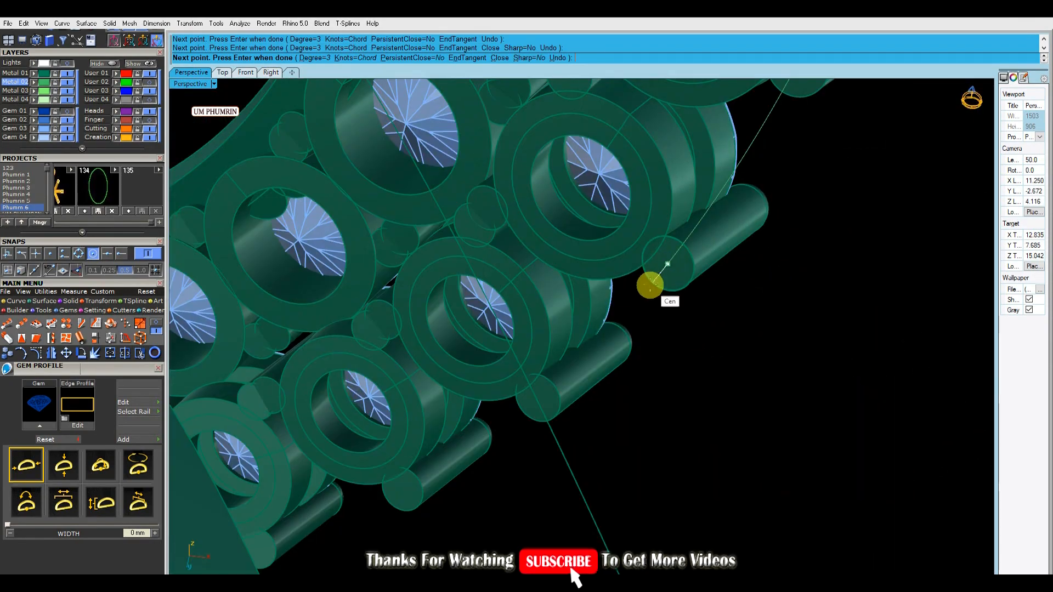
{"action": "left_click", "coordinate": [558, 404]}
{"action": "scroll", "coordinate": [558, 404], "scroll_direction": "down", "scroll_amount": 6}
{"action": "right_click_drag", "start_coordinate": [558, 404], "coordinate": [621, 400]}
{"action": "scroll", "coordinate": [603, 401], "scroll_direction": "up", "scroll_amount": 6}
{"action": "left_click", "coordinate": [558, 407]}
{"action": "scroll", "coordinate": [557, 406], "scroll_direction": "down", "scroll_amount": 6}
{"action": "right_click_drag", "start_coordinate": [558, 407], "coordinate": [636, 434]}
{"action": "left_click", "coordinate": [786, 399]}
{"action": "scroll", "coordinate": [626, 436], "scroll_direction": "up", "scroll_amount": 4}
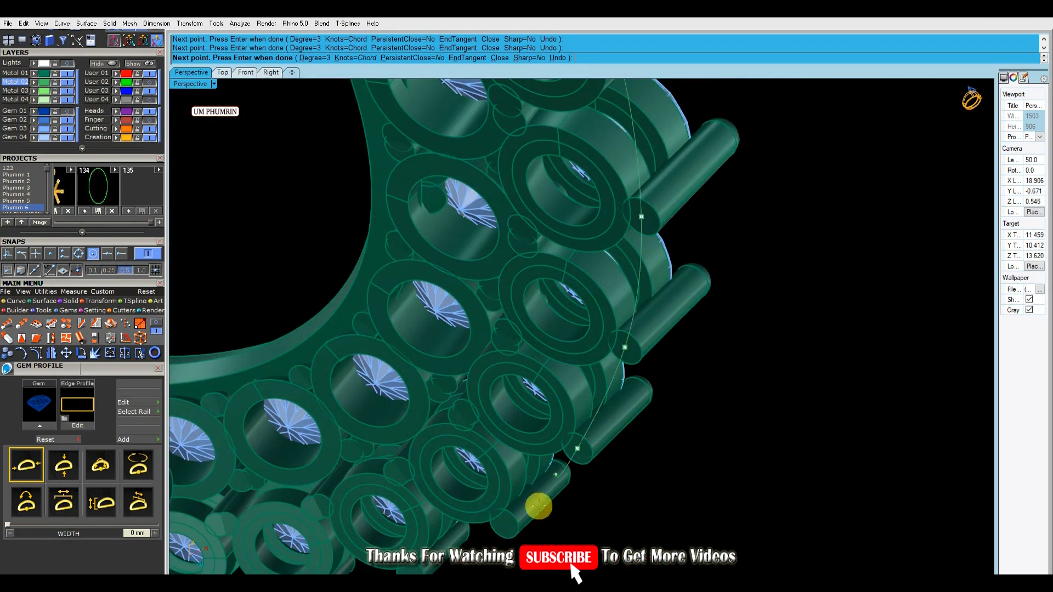
{"action": "right_click_drag", "start_coordinate": [516, 519], "coordinate": [475, 299]}
{"action": "left_click", "coordinate": [510, 409]}
{"action": "scroll", "coordinate": [337, 201], "scroll_direction": "down", "scroll_amount": 5}
{"action": "right_click_drag", "start_coordinate": [337, 200], "coordinate": [406, 268]}
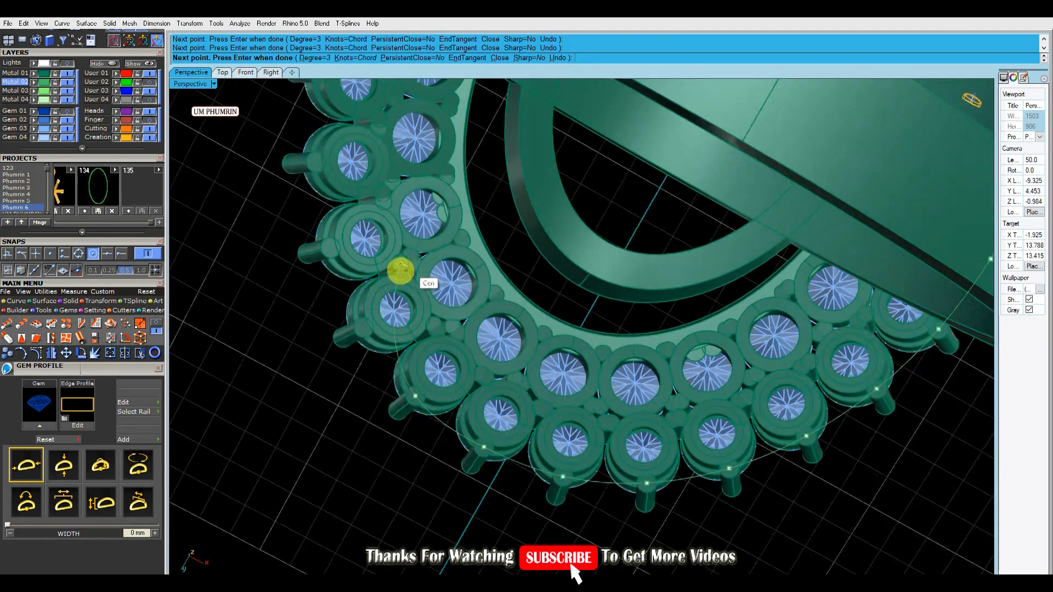
{"action": "scroll", "coordinate": [373, 329], "scroll_direction": "up", "scroll_amount": 6}
{"action": "left_click", "coordinate": [285, 134]}
{"action": "right_click_drag", "start_coordinate": [284, 134], "coordinate": [365, 360]}
{"action": "scroll", "coordinate": [365, 360], "scroll_direction": "down", "scroll_amount": 4}
{"action": "scroll", "coordinate": [317, 237], "scroll_direction": "up", "scroll_amount": 4}
{"action": "right_click_drag", "start_coordinate": [320, 221], "coordinate": [354, 213]}
{"action": "right_click_drag", "start_coordinate": [362, 149], "coordinate": [449, 219]}
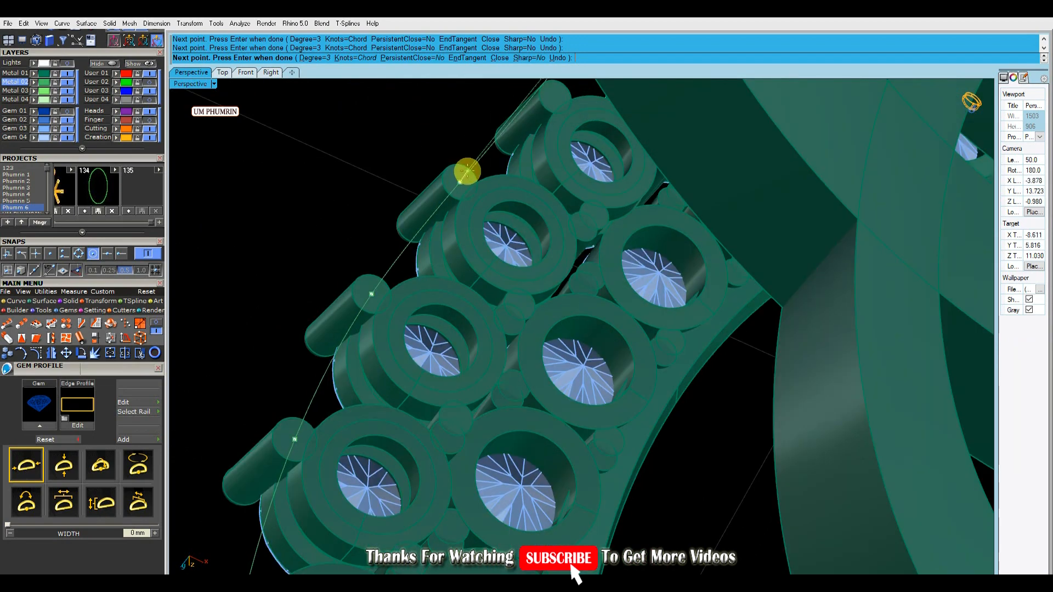
{"action": "left_click", "coordinate": [559, 85]}
{"action": "right_click_drag", "start_coordinate": [559, 85], "coordinate": [396, 289]}
{"action": "left_click", "coordinate": [536, 145]}
{"action": "right_click_drag", "start_coordinate": [716, 148], "coordinate": [462, 293]}
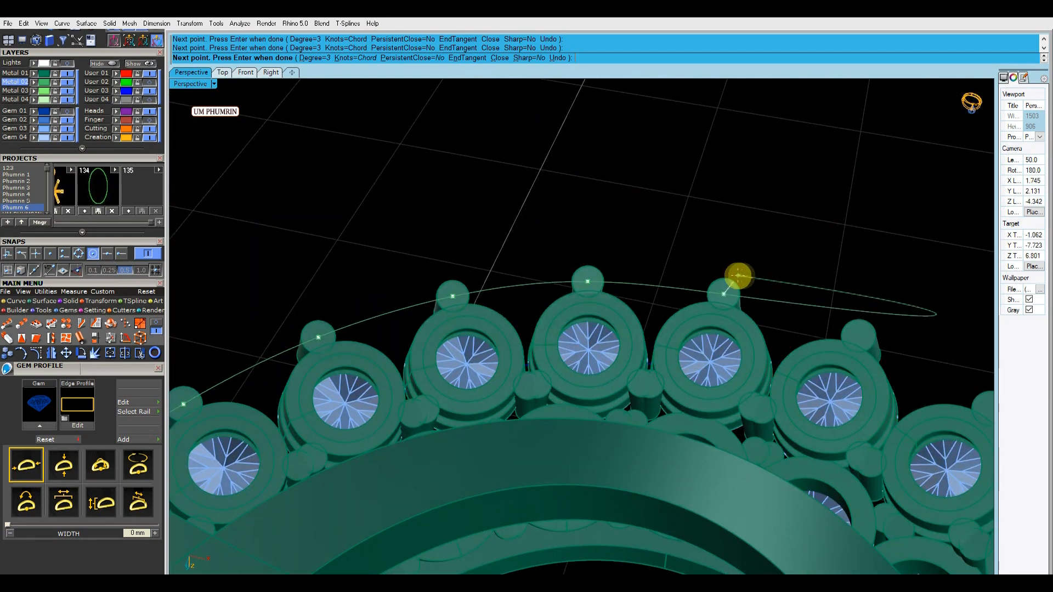
{"action": "right_click_drag", "start_coordinate": [738, 276], "coordinate": [515, 297]}
{"action": "right_click_drag", "start_coordinate": [625, 286], "coordinate": [632, 282]}
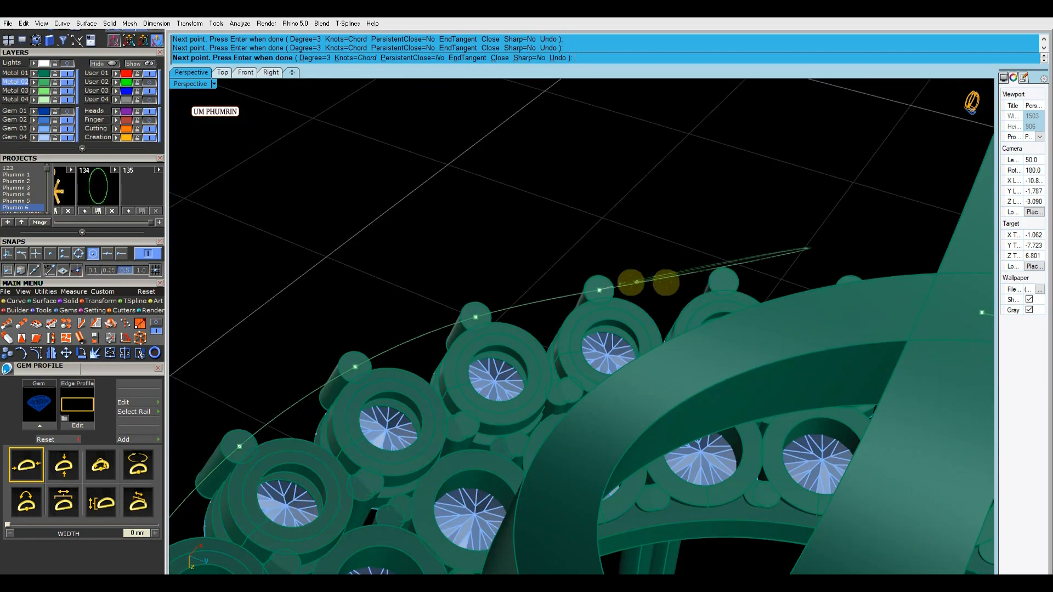
{"action": "right_click_drag", "start_coordinate": [737, 281], "coordinate": [404, 282]}
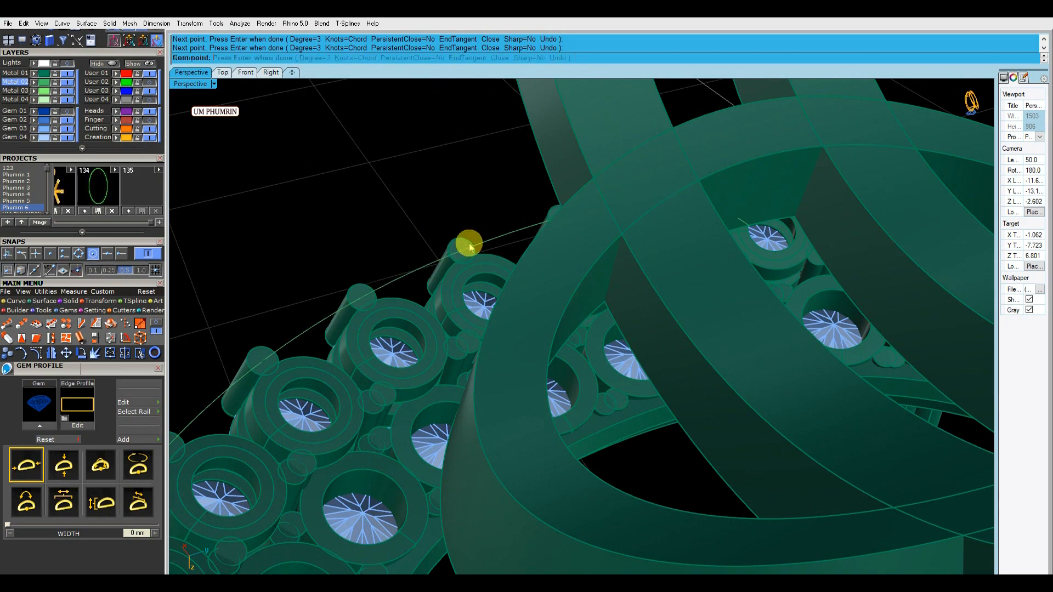
{"action": "left_click", "coordinate": [485, 241]}
{"action": "scroll", "coordinate": [485, 241], "scroll_direction": "down", "scroll_amount": 10}
{"action": "right_click_drag", "start_coordinate": [571, 226], "coordinate": [532, 321]}
{"action": "key", "text": "Escape"}
Duplicate the inner and outer top edges of the collar as closed curves
{"action": "scroll", "coordinate": [576, 325], "scroll_direction": "up", "scroll_amount": 6}
{"action": "left_click", "coordinate": [602, 308]}
{"action": "type", "text": "Ex"}
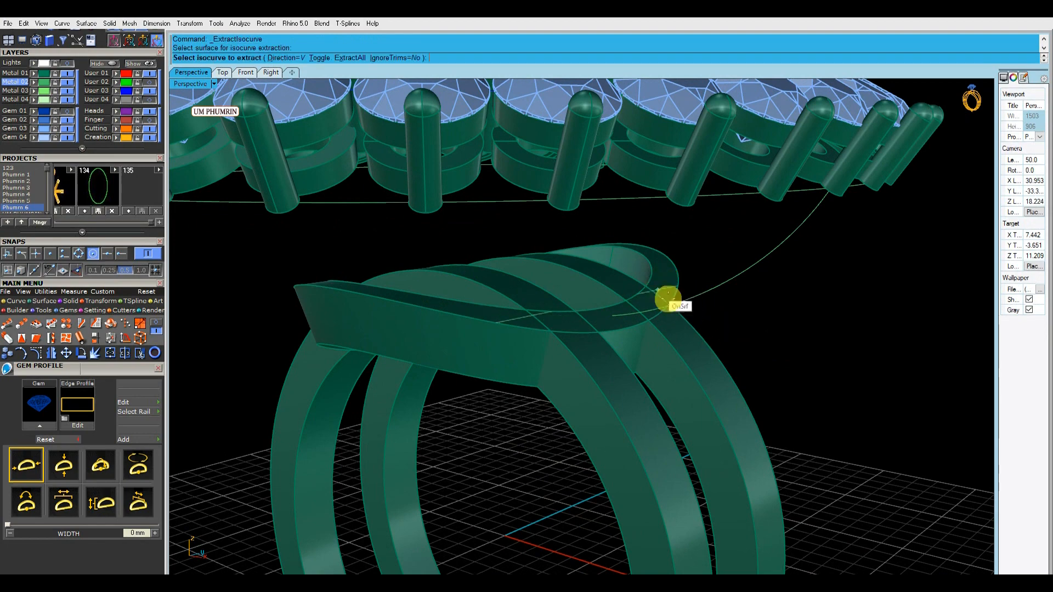
{"action": "left_click", "coordinate": [615, 317]}
{"action": "key", "text": "Return"}
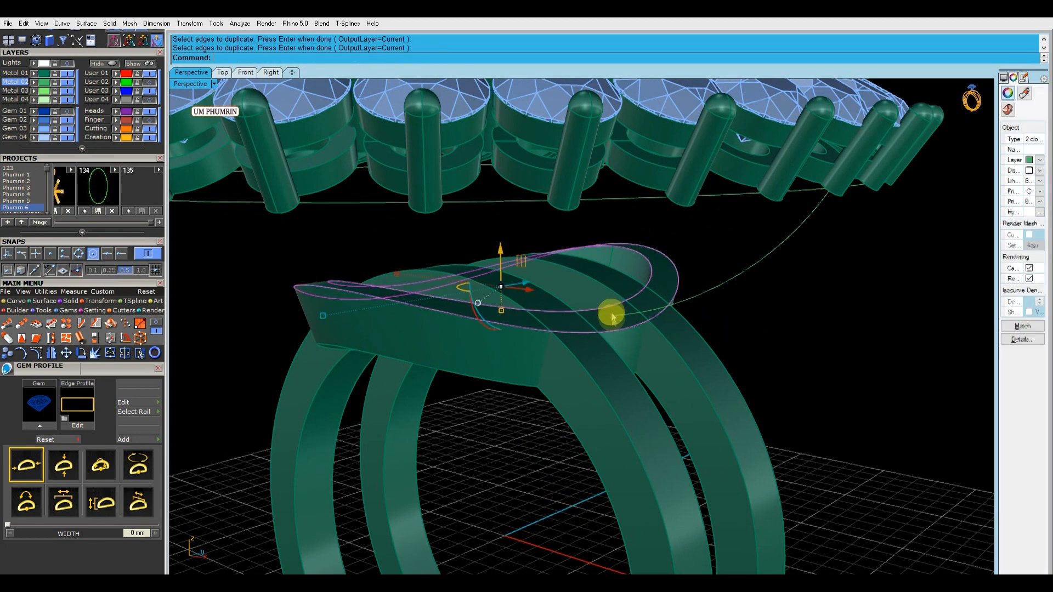
Isolate the two collar edge curves, the strut curve and the outer prong curve by hiding everything else
{"action": "right_click_drag", "start_coordinate": [607, 313], "coordinate": [608, 356]}
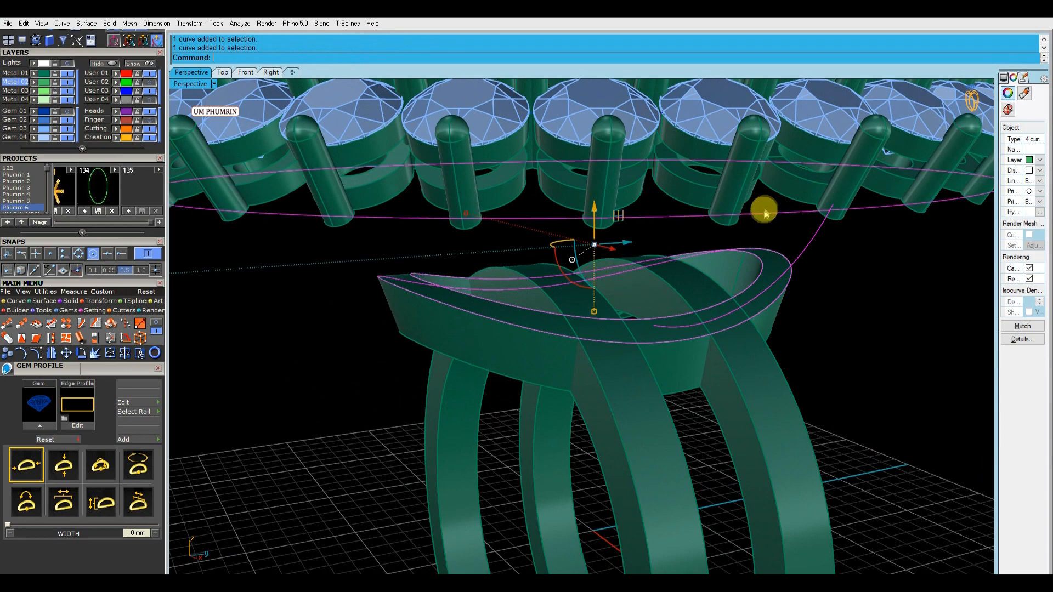
{"action": "right_click", "coordinate": [108, 64]}
{"action": "scroll", "coordinate": [582, 307], "scroll_direction": "down", "scroll_amount": 6}
{"action": "right_click_drag", "start_coordinate": [581, 307], "coordinate": [775, 337]}
{"action": "scroll", "coordinate": [510, 324], "scroll_direction": "up", "scroll_amount": 5}
{"action": "left_click_drag", "start_coordinate": [510, 324], "coordinate": [466, 276]}
{"action": "right_click_drag", "start_coordinate": [465, 276], "coordinate": [502, 384]}
{"action": "type", "text": "l"}
{"action": "key", "text": "Return"}
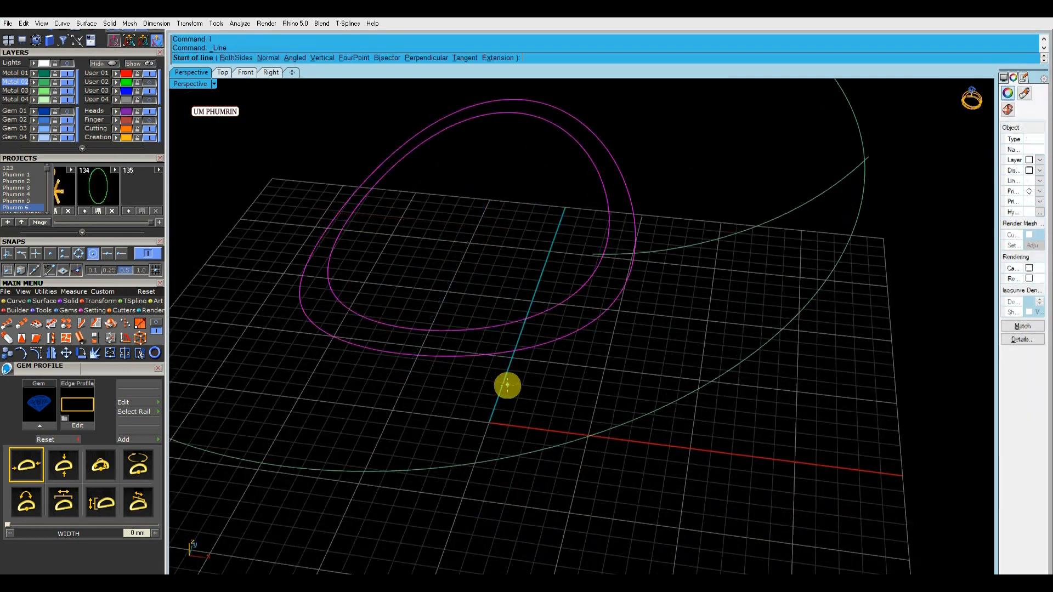
{"action": "left_click", "coordinate": [79, 255]}
{"action": "right_click_drag", "start_coordinate": [413, 299], "coordinate": [478, 369]}
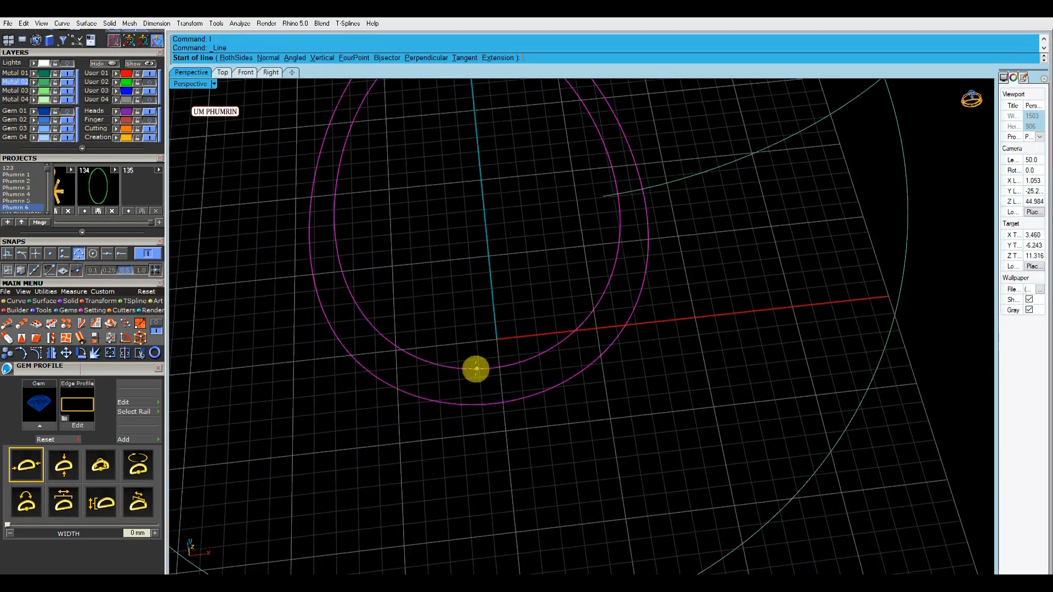
{"action": "left_click", "coordinate": [79, 253]}
{"action": "left_click", "coordinate": [122, 252]}
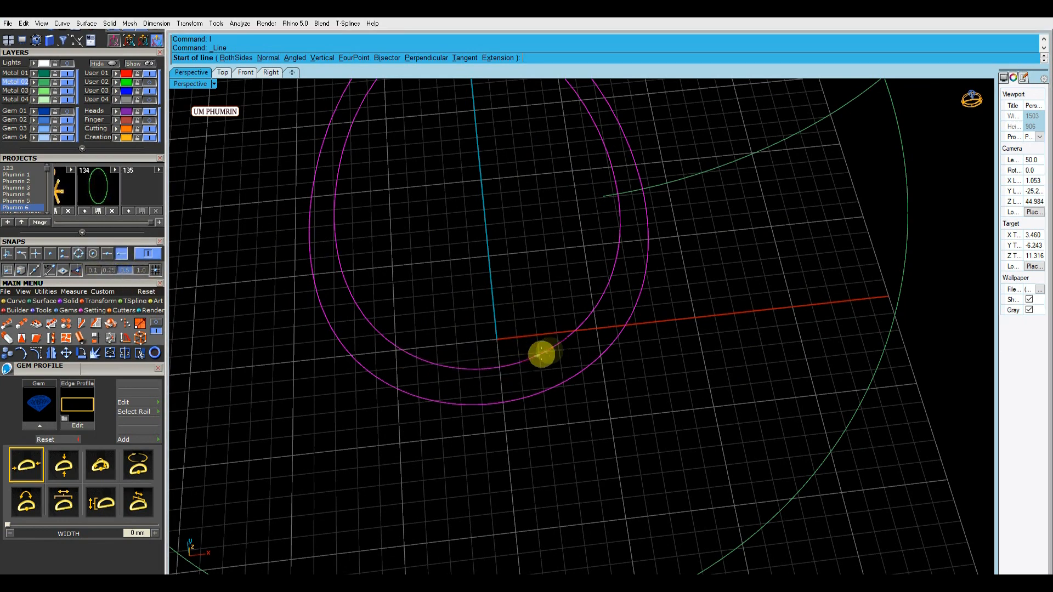
{"action": "right_click_drag", "start_coordinate": [472, 384], "coordinate": [498, 376]}
{"action": "key", "text": "Escape"}
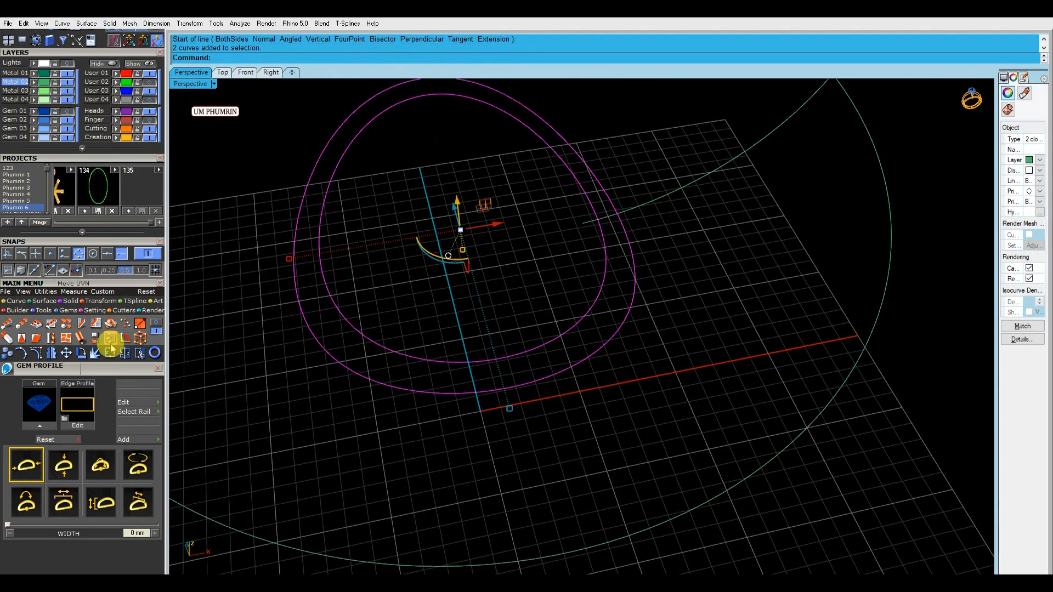
Draw a short straight line connecting the inner and outer collar edge curves
{"action": "left_click", "coordinate": [18, 303]}
{"action": "left_click", "coordinate": [69, 337]}
{"action": "right_click_drag", "start_coordinate": [430, 364], "coordinate": [578, 405]}
{"action": "scroll", "coordinate": [609, 406], "scroll_direction": "down", "scroll_amount": 2}
{"action": "type", "text": "l"}
{"action": "key", "text": "Return"}
{"action": "left_click", "coordinate": [557, 454]}
{"action": "left_click", "coordinate": [554, 485]}
Sweep the short line along both collar edge curves into a closed band surface and delete the three source curves
{"action": "left_click_drag", "start_coordinate": [562, 497], "coordinate": [528, 433]}
{"action": "key", "text": "F2"}
{"action": "key", "text": "Return"}
{"action": "right_click_drag", "start_coordinate": [541, 423], "coordinate": [613, 395]}
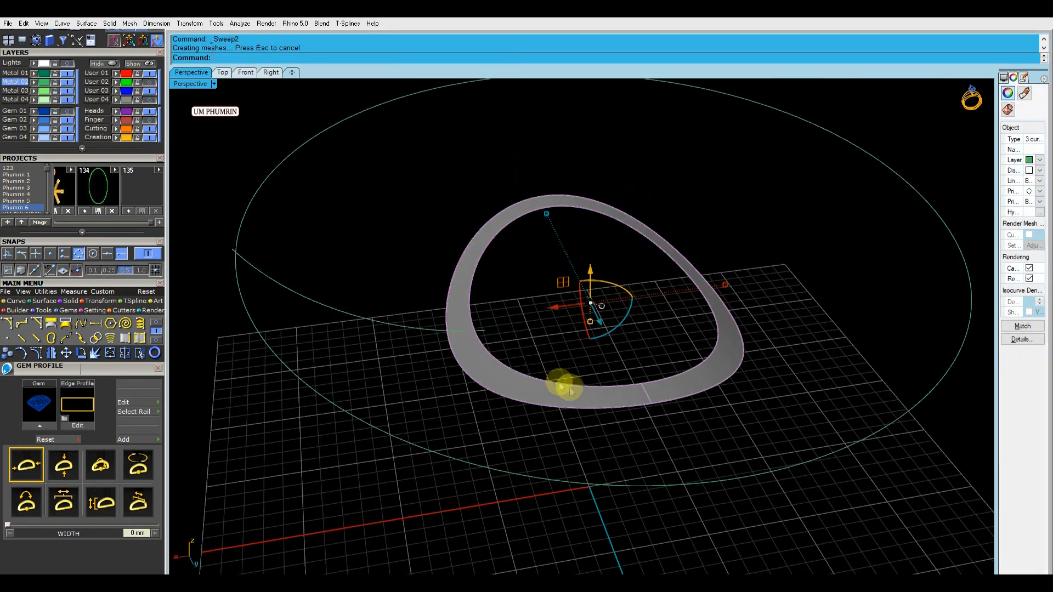
{"action": "key", "text": "Delete"}
Extract a U-direction isocurve from the band surface through the point where the strut curve meets it
{"action": "scroll", "coordinate": [513, 380], "scroll_direction": "up", "scroll_amount": 4}
{"action": "right_click_drag", "start_coordinate": [502, 379], "coordinate": [525, 384]}
{"action": "left_click", "coordinate": [489, 398]}
{"action": "scroll", "coordinate": [487, 380], "scroll_direction": "up", "scroll_amount": 4}
{"action": "left_click", "coordinate": [324, 60]}
{"action": "scroll", "coordinate": [487, 376], "scroll_direction": "up", "scroll_amount": 10}
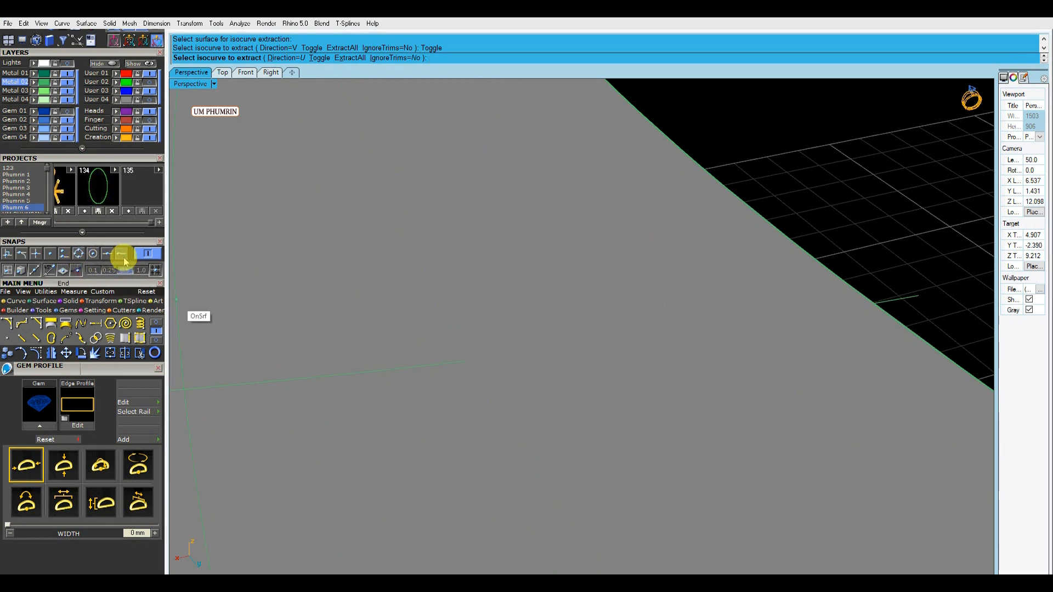
{"action": "scroll", "coordinate": [467, 361], "scroll_direction": "down", "scroll_amount": 6}
{"action": "mouse_move", "coordinate": [468, 361]}
{"action": "right_mouse_down"}
{"action": "mouse_move", "coordinate": [468, 338]}
{"action": "mouse_move", "coordinate": [481, 372]}
{"action": "right_mouse_up"}
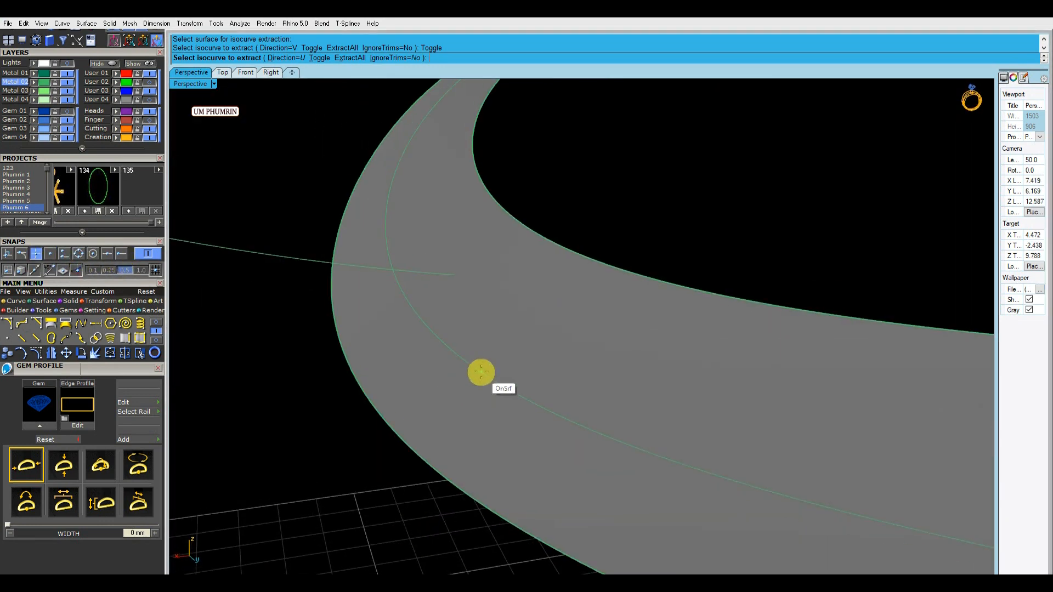
{"action": "scroll", "coordinate": [452, 279], "scroll_direction": "up", "scroll_amount": 10}
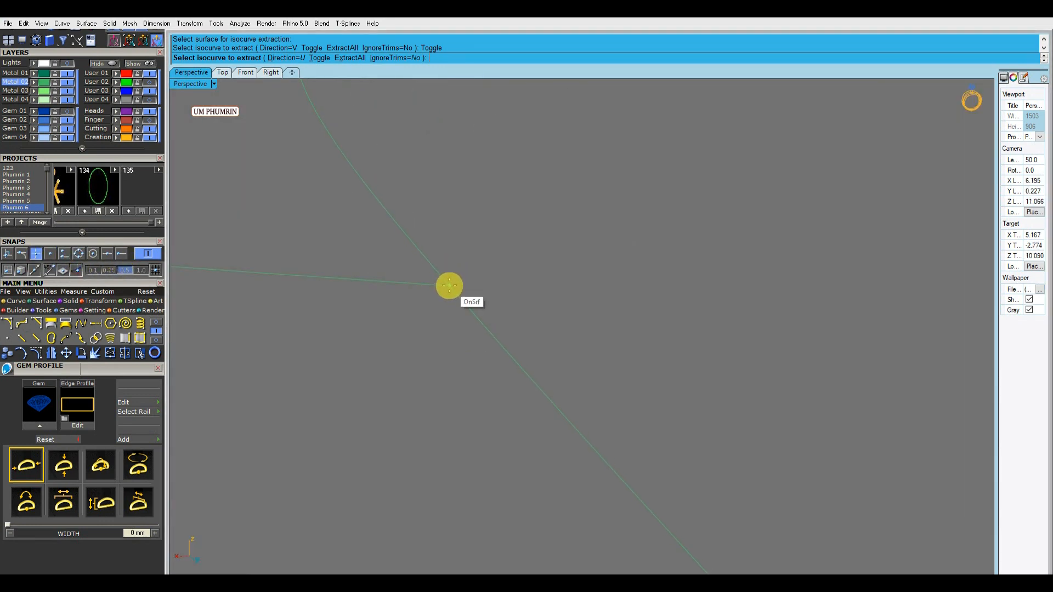
{"action": "left_click", "coordinate": [450, 286]}
{"action": "scroll", "coordinate": [461, 334], "scroll_direction": "down", "scroll_amount": 10}
{"action": "right_click", "coordinate": [463, 357]}
Delete the band surface, keeping only the extracted isocurve
{"action": "left_click", "coordinate": [464, 358]}
{"action": "key", "text": "Delete"}
{"action": "scroll", "coordinate": [486, 363], "scroll_direction": "down", "scroll_amount": 5}
In the Front view, split the strut curve at its intersection with the collar isocurve and delete the piece extending inward past it
{"action": "left_click", "coordinate": [530, 367]}
{"action": "right_click_drag", "start_coordinate": [530, 392], "coordinate": [484, 296]}
{"action": "scroll", "coordinate": [487, 294], "scroll_direction": "up", "scroll_amount": 5}
{"action": "left_click", "coordinate": [493, 291]}
{"action": "left_click", "coordinate": [246, 71]}
{"action": "scroll", "coordinate": [623, 255], "scroll_direction": "up", "scroll_amount": 4}
{"action": "scroll", "coordinate": [623, 255], "scroll_direction": "up", "scroll_amount": 12}
{"action": "right_click_drag", "start_coordinate": [624, 255], "coordinate": [609, 319]}
{"action": "type", "text": "s"}
{"action": "key", "text": "Return"}
{"action": "left_click", "coordinate": [265, 59]}
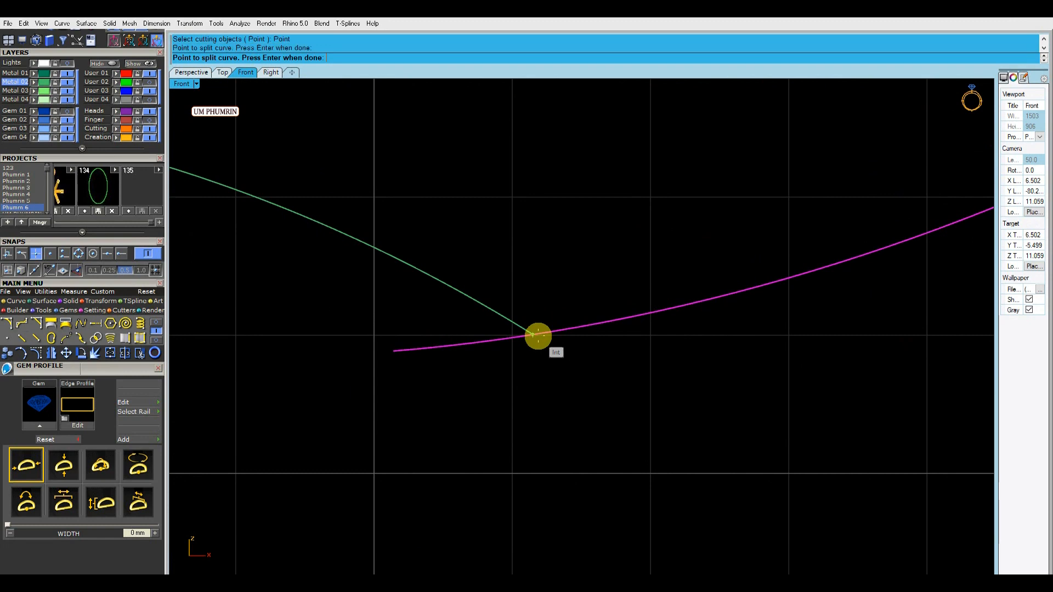
{"action": "left_click", "coordinate": [539, 337]}
{"action": "right_click", "coordinate": [538, 336]}
{"action": "left_click", "coordinate": [505, 340]}
{"action": "key", "text": "Delete"}
Rebuild the trimmed strut curve with 7 points and degree 3, replacing the input curve
{"action": "scroll", "coordinate": [494, 329], "scroll_direction": "down", "scroll_amount": 14}
{"action": "left_click", "coordinate": [522, 320]}
{"action": "right_click_drag", "start_coordinate": [522, 399], "coordinate": [512, 443]}
{"action": "type", "text": "r"}
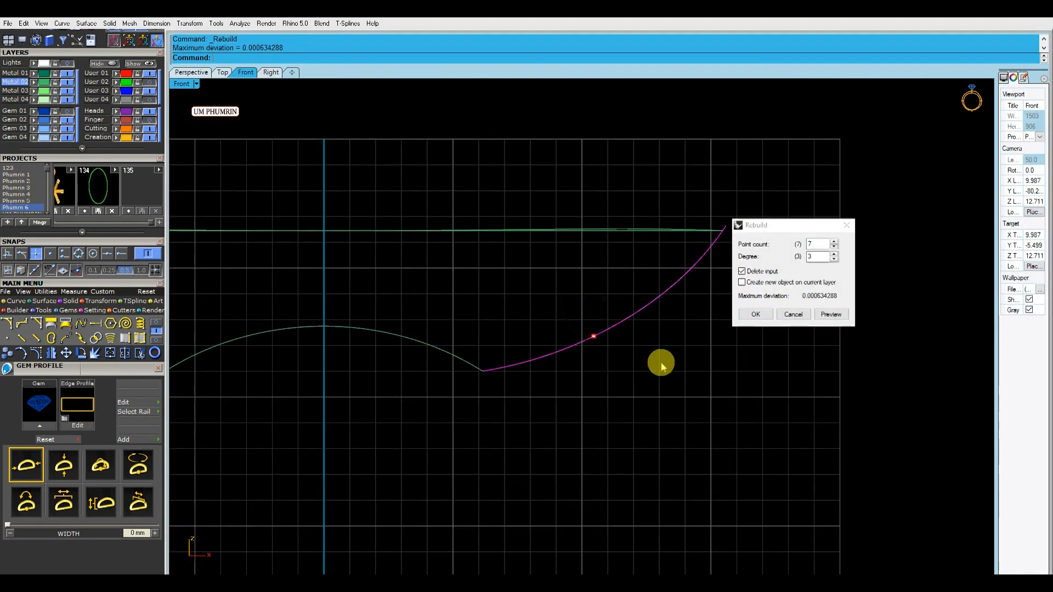
{"action": "key", "text": "Return"}
{"action": "scroll", "coordinate": [680, 379], "scroll_direction": "down", "scroll_amount": 3}
Project the outer prong curve onto the Top view's construction plane, deleting the original
{"action": "left_click", "coordinate": [191, 72]}
{"action": "left_click", "coordinate": [685, 250]}
{"action": "right_click_drag", "start_coordinate": [685, 250], "coordinate": [612, 319]}
{"action": "left_click", "coordinate": [222, 73]}
{"action": "scroll", "coordinate": [429, 198], "scroll_direction": "down", "scroll_amount": 2}
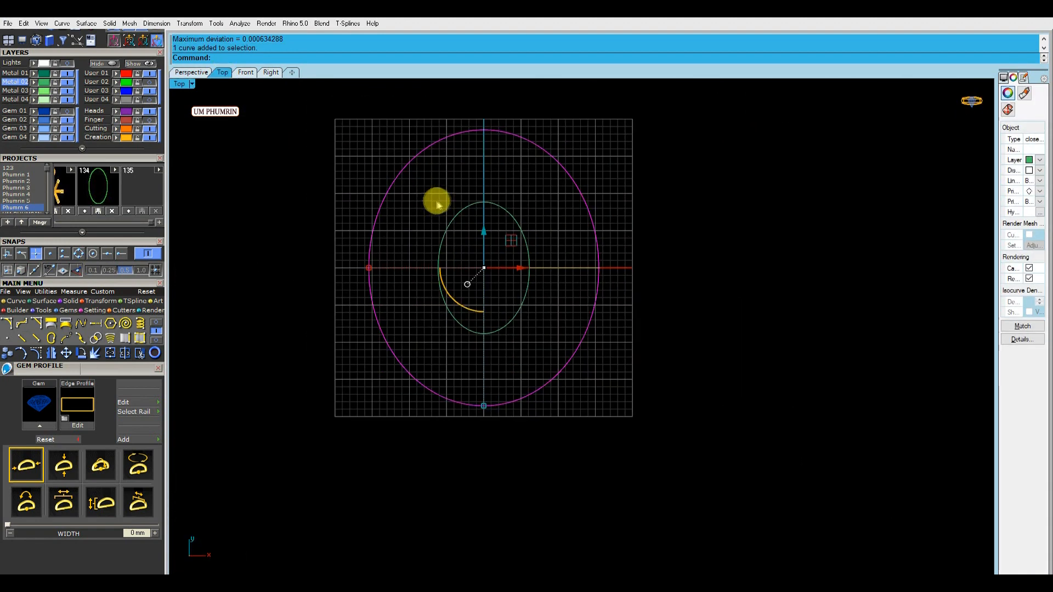
{"action": "left_click", "coordinate": [98, 304]}
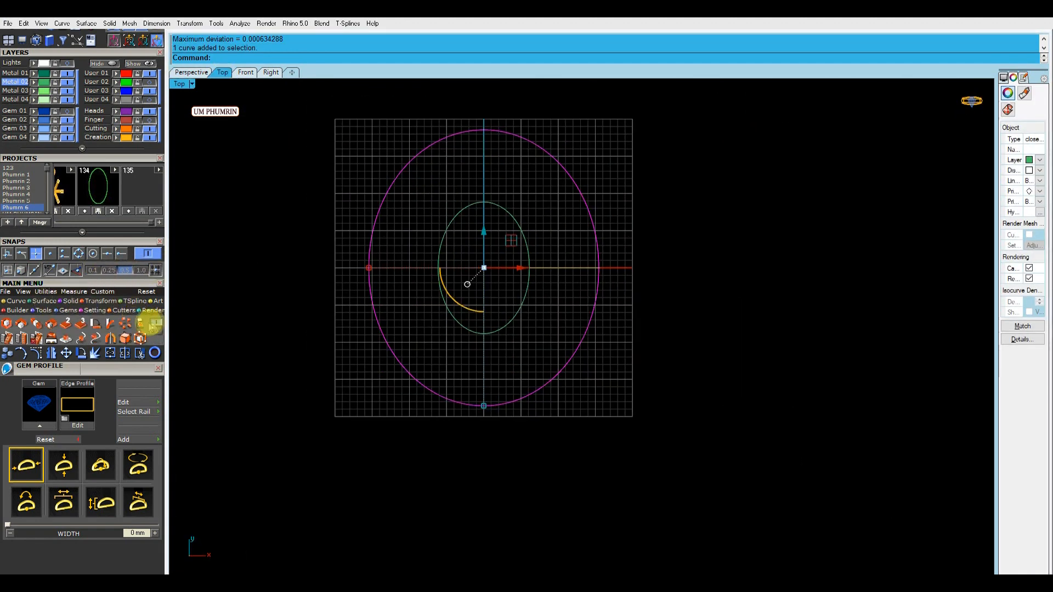
{"action": "left_click", "coordinate": [158, 325]}
In the Front view, raise the flattened curve to the lower ends of the outer prongs and show all hidden objects
{"action": "left_click", "coordinate": [246, 72]}
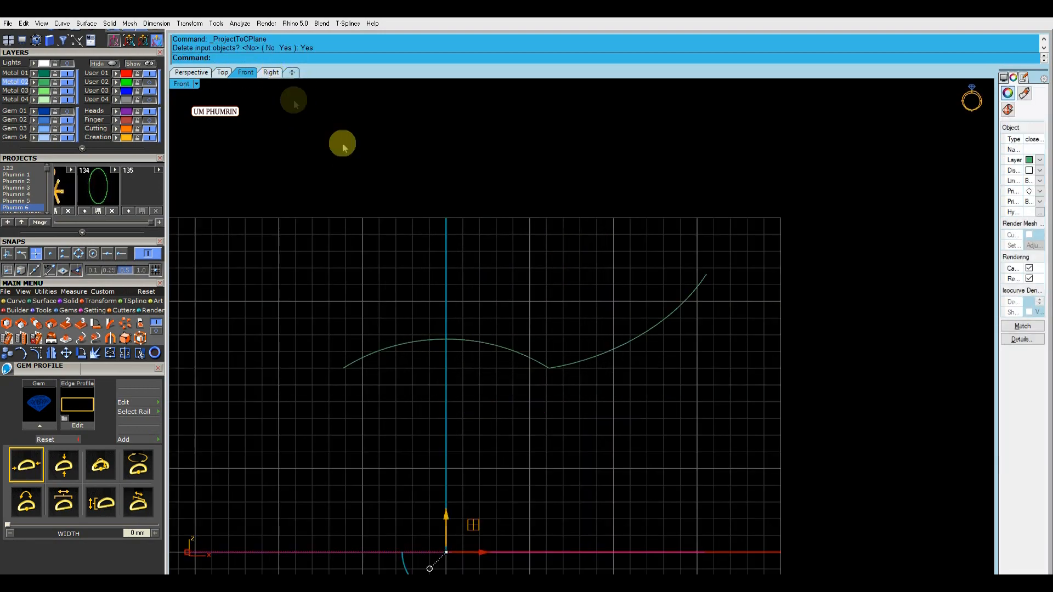
{"action": "scroll", "coordinate": [430, 364], "scroll_direction": "down", "scroll_amount": 2}
{"action": "left_click_drag", "start_coordinate": [430, 364], "coordinate": [453, 209]}
{"action": "left_click", "coordinate": [134, 64]}
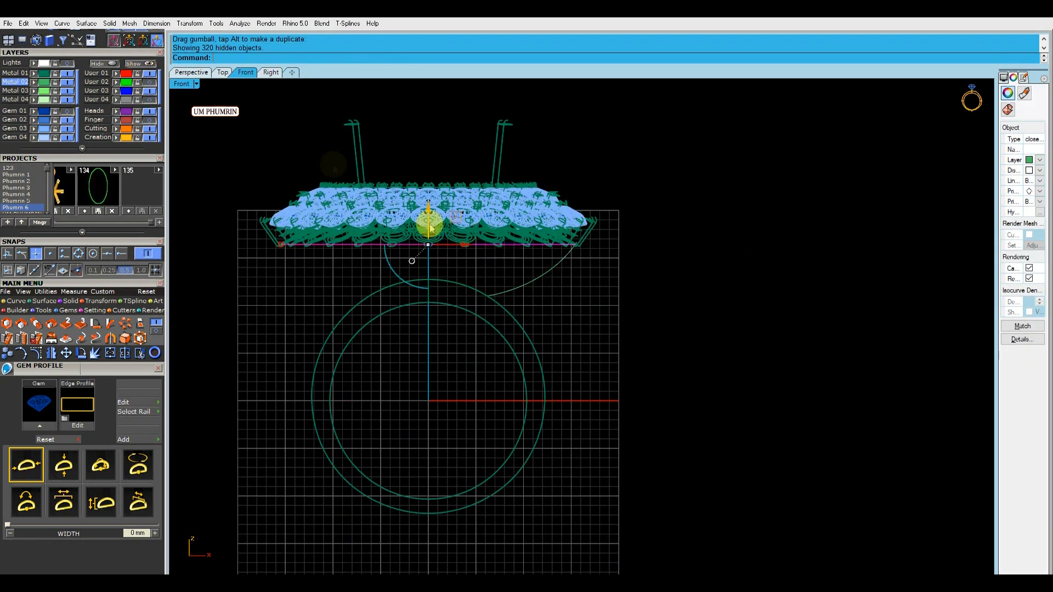
Fine-tune the flattened oval's height in the Front view so it meets the lower ends of the outer prongs
{"action": "left_click", "coordinate": [191, 72]}
{"action": "right_click_drag", "start_coordinate": [587, 322], "coordinate": [576, 285]}
{"action": "scroll", "coordinate": [639, 306], "scroll_direction": "up", "scroll_amount": 4}
{"action": "double_click", "coordinate": [190, 83]}
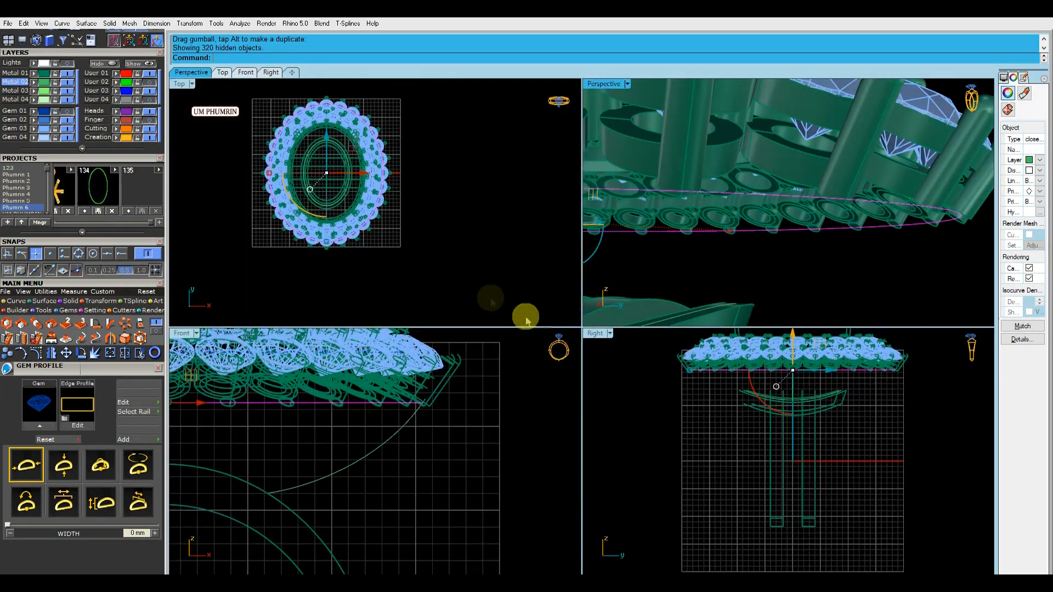
{"action": "scroll", "coordinate": [433, 468], "scroll_direction": "up", "scroll_amount": 3}
{"action": "right_click_drag", "start_coordinate": [932, 192], "coordinate": [876, 237]}
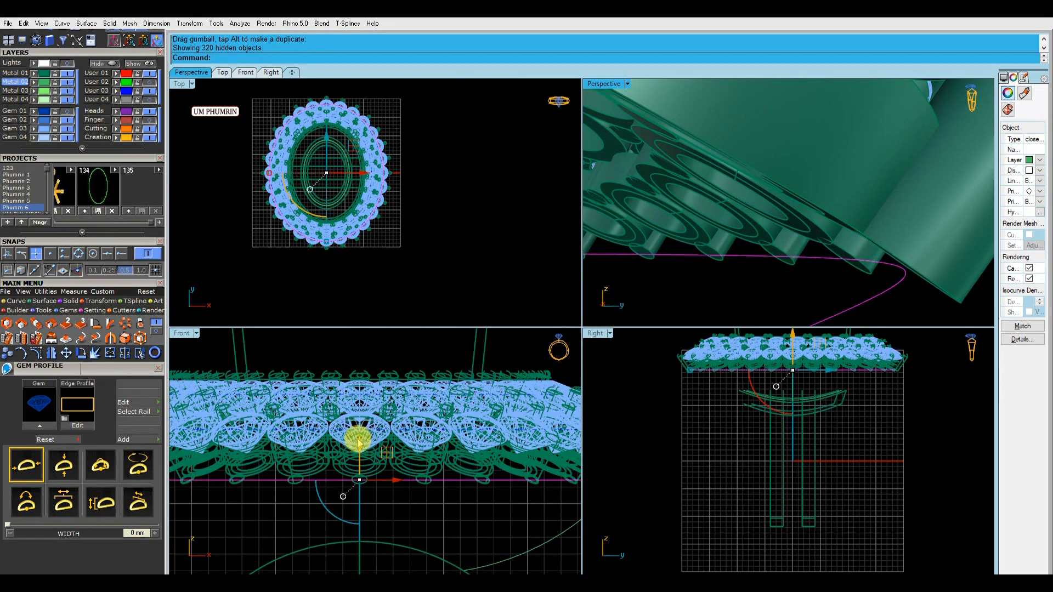
{"action": "left_click_drag", "start_coordinate": [359, 441], "coordinate": [364, 442]}
Isolate the flattened oval, the strut curve and the collar curve by hiding every other object
{"action": "left_click", "coordinate": [421, 433]}
{"action": "right_click_drag", "start_coordinate": [865, 308], "coordinate": [837, 219]}
{"action": "scroll", "coordinate": [473, 505], "scroll_direction": "down", "scroll_amount": 8}
{"action": "right_click_drag", "start_coordinate": [497, 517], "coordinate": [473, 469]}
{"action": "left_click", "coordinate": [477, 468]}
{"action": "scroll", "coordinate": [459, 447], "scroll_direction": "up", "scroll_amount": 6}
{"action": "left_click", "coordinate": [454, 438], "text": "shift"}
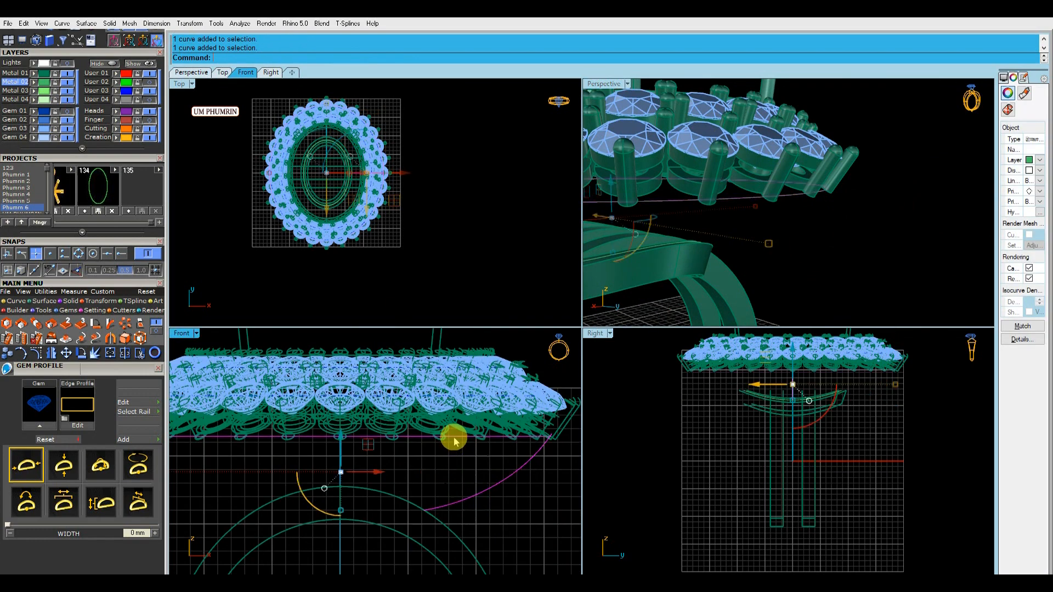
{"action": "scroll", "coordinate": [758, 417], "scroll_direction": "up", "scroll_amount": 5}
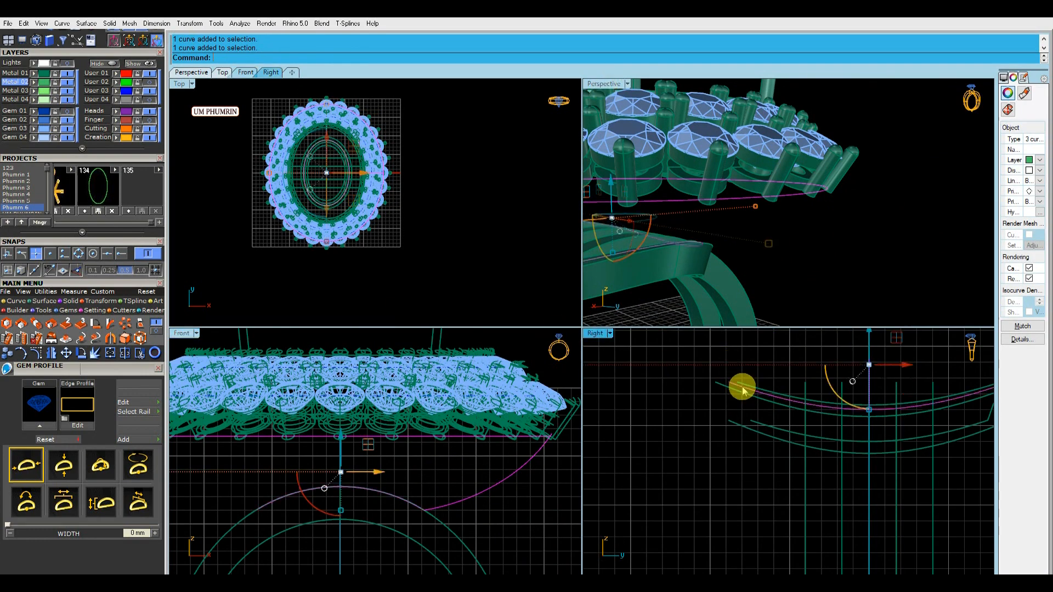
{"action": "left_click", "coordinate": [109, 66]}
{"action": "double_click", "coordinate": [607, 84]}
{"action": "right_click_drag", "start_coordinate": [785, 268], "coordinate": [522, 305]}
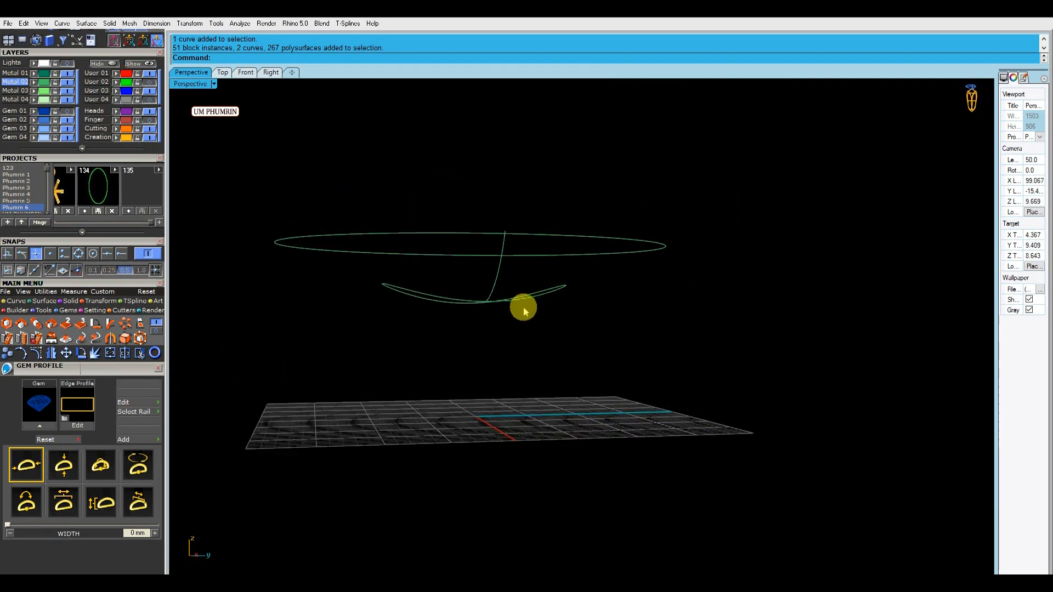
Try to reshape the collar curve in the Right view with a global control cage, then delete the cage
{"action": "left_click", "coordinate": [422, 295]}
{"action": "left_click", "coordinate": [271, 72]}
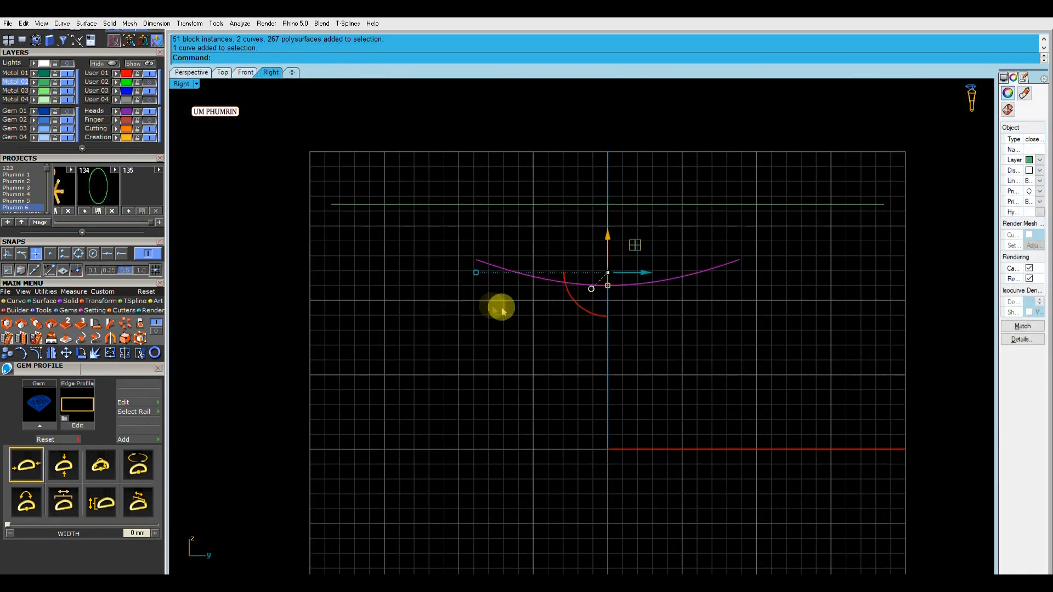
{"action": "left_click", "coordinate": [280, 58]}
{"action": "left_click", "coordinate": [295, 58]}
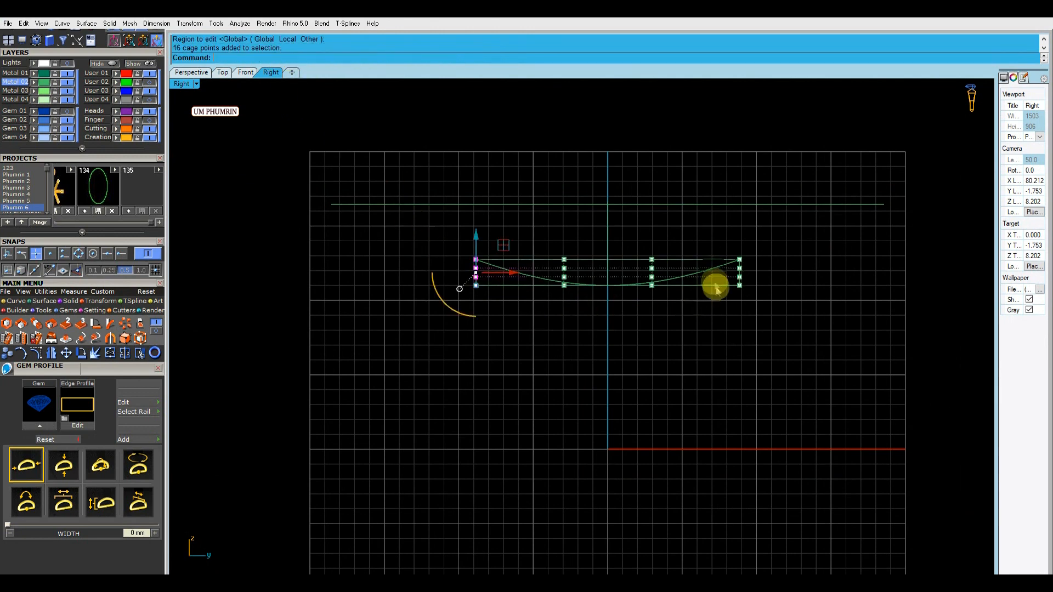
{"action": "left_click_drag", "start_coordinate": [617, 242], "coordinate": [626, 249]}
{"action": "left_click", "coordinate": [559, 236]}
{"action": "left_click", "coordinate": [537, 261]}
{"action": "key", "text": "Delete"}
In the Front view, trim off the end of the strut curve that extends above the flattened oval
{"action": "left_click", "coordinate": [217, 74]}
{"action": "left_click", "coordinate": [271, 75]}
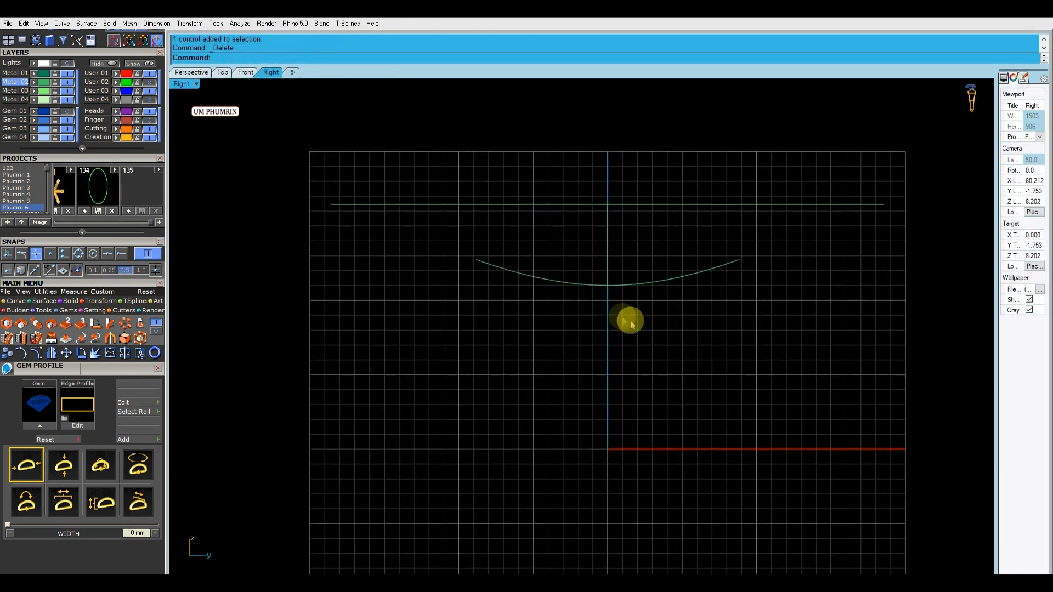
{"action": "left_click_drag", "start_coordinate": [610, 312], "coordinate": [582, 269]}
{"action": "left_click", "coordinate": [242, 72]}
{"action": "left_click", "coordinate": [567, 233]}
{"action": "scroll", "coordinate": [576, 237], "scroll_direction": "down", "scroll_amount": 3}
{"action": "scroll", "coordinate": [878, 305], "scroll_direction": "up", "scroll_amount": 5}
{"action": "left_click", "coordinate": [723, 306]}
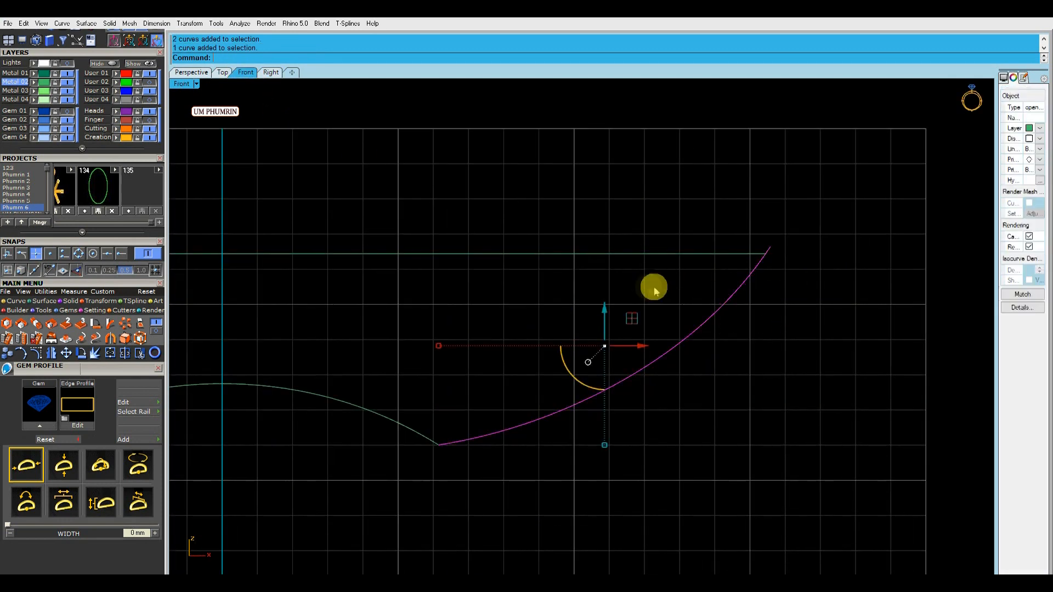
{"action": "scroll", "coordinate": [768, 286], "scroll_direction": "up", "scroll_amount": 3}
{"action": "left_click", "coordinate": [39, 353]}
{"action": "left_click", "coordinate": [547, 180]}
{"action": "right_click_drag", "start_coordinate": [536, 202], "coordinate": [599, 240]}
{"action": "key", "text": "ctrl+t"}
{"action": "left_click", "coordinate": [793, 292]}
{"action": "key", "text": "Delete"}
{"action": "scroll", "coordinate": [688, 313], "scroll_direction": "down", "scroll_amount": 6}
{"action": "key", "text": "ctrl+z"}
Rebuild the trimmed strut curve with 7 points
{"action": "left_click", "coordinate": [669, 350]}
{"action": "scroll", "coordinate": [515, 299], "scroll_direction": "down", "scroll_amount": 5}
{"action": "key", "text": "ctrl+r"}
{"action": "left_click", "coordinate": [755, 312]}
In the Top view, enable Quad snap and move the strut's outer end point onto the flattened oval's quadrant
{"action": "left_click", "coordinate": [222, 73]}
{"action": "scroll", "coordinate": [637, 308], "scroll_direction": "up", "scroll_amount": 18}
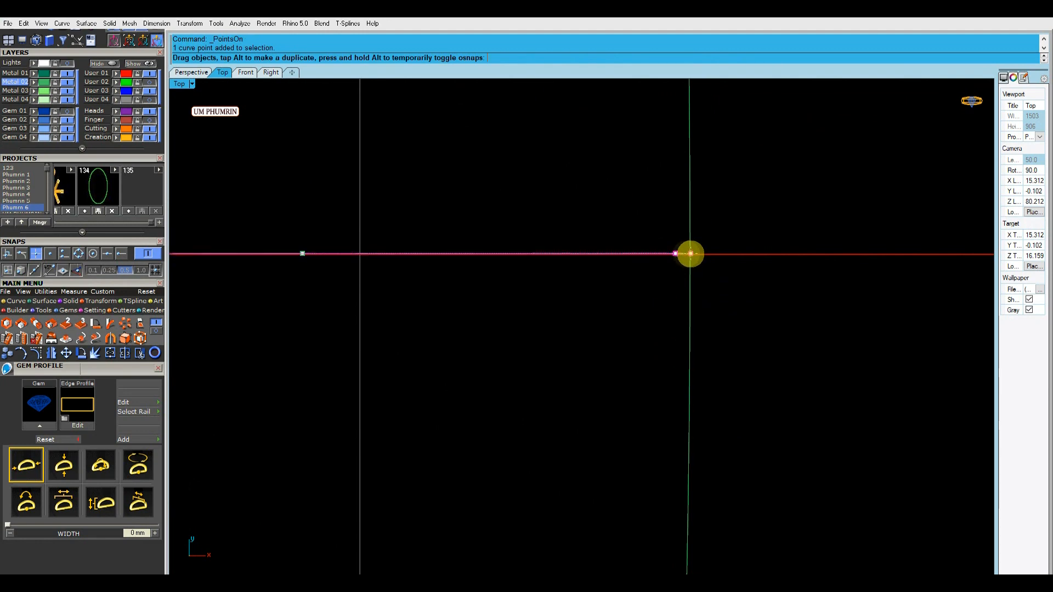
{"action": "left_click", "coordinate": [80, 255]}
{"action": "left_click", "coordinate": [37, 255]}
{"action": "left_click_drag", "start_coordinate": [676, 251], "coordinate": [690, 253]}
{"action": "scroll", "coordinate": [657, 255], "scroll_direction": "down", "scroll_amount": 15}
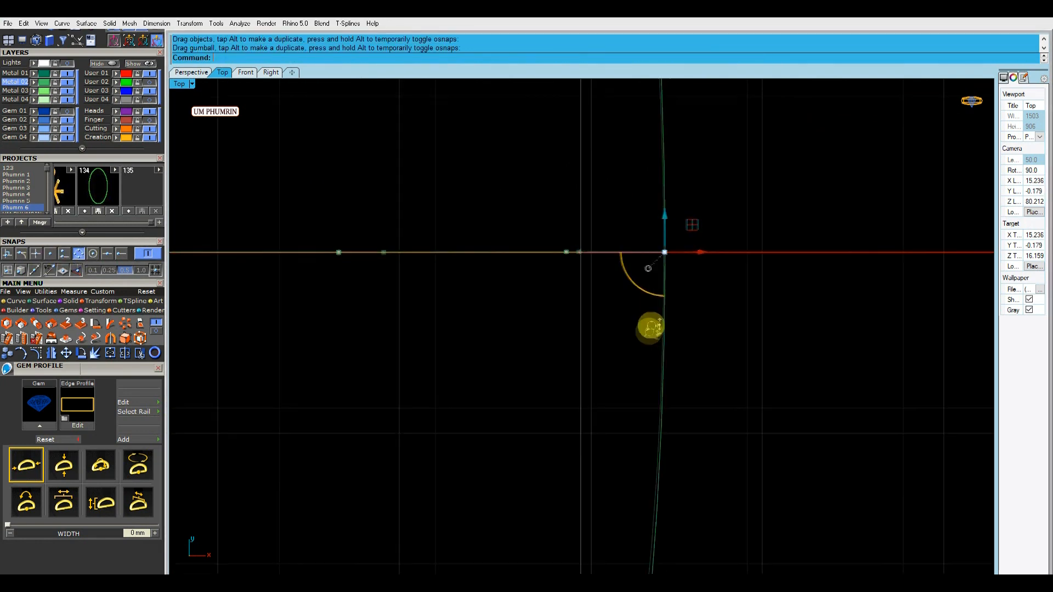
In the Front view, align the strut's upper control point with the flattened oval and hide the control points
{"action": "left_click", "coordinate": [272, 74]}
{"action": "left_click", "coordinate": [243, 73]}
{"action": "scroll", "coordinate": [662, 246], "scroll_direction": "up", "scroll_amount": 4}
{"action": "left_click_drag", "start_coordinate": [638, 213], "coordinate": [684, 233]}
{"action": "scroll", "coordinate": [668, 237], "scroll_direction": "up", "scroll_amount": 4}
{"action": "scroll", "coordinate": [646, 312], "scroll_direction": "down", "scroll_amount": 3}
{"action": "left_click_drag", "start_coordinate": [645, 302], "coordinate": [644, 303]}
{"action": "key", "text": "Escape"}
{"action": "scroll", "coordinate": [775, 155], "scroll_direction": "down", "scroll_amount": 4}
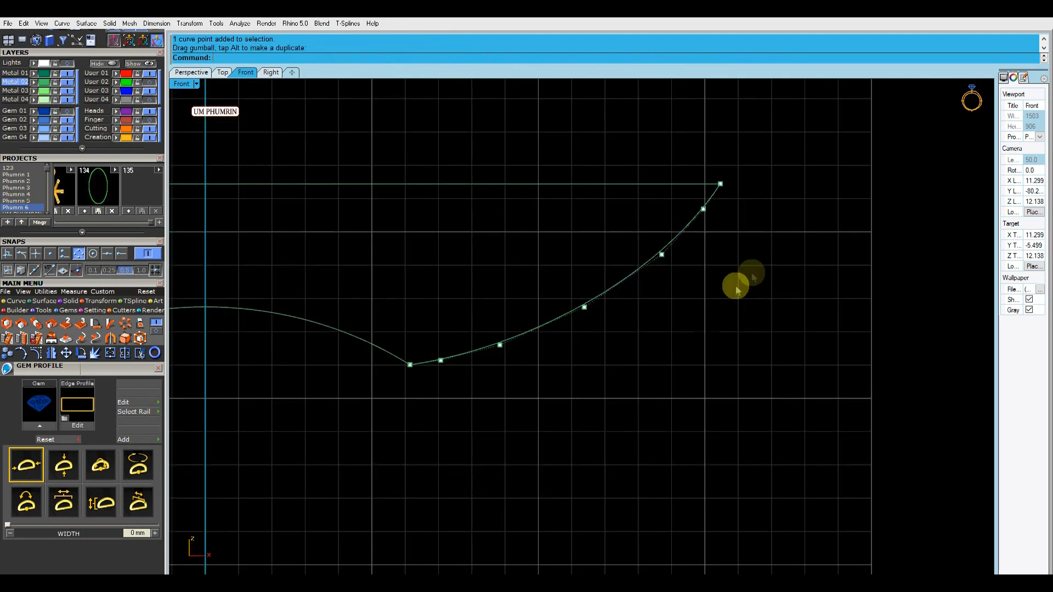
{"action": "key", "text": "Escape"}
Rebuild the strut curve and, in the Top view, snap its inner end point to the collar curve's quadrant
{"action": "left_click_drag", "start_coordinate": [737, 289], "coordinate": [522, 282]}
{"action": "left_click", "coordinate": [222, 71]}
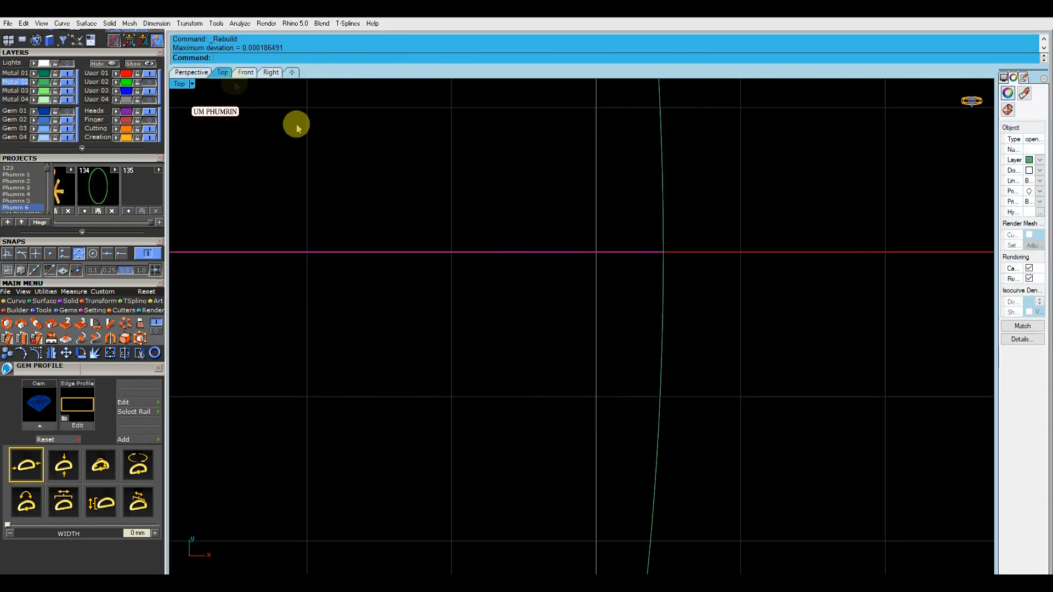
{"action": "left_click", "coordinate": [53, 353]}
{"action": "scroll", "coordinate": [364, 244], "scroll_direction": "up", "scroll_amount": 4}
{"action": "left_click", "coordinate": [412, 275]}
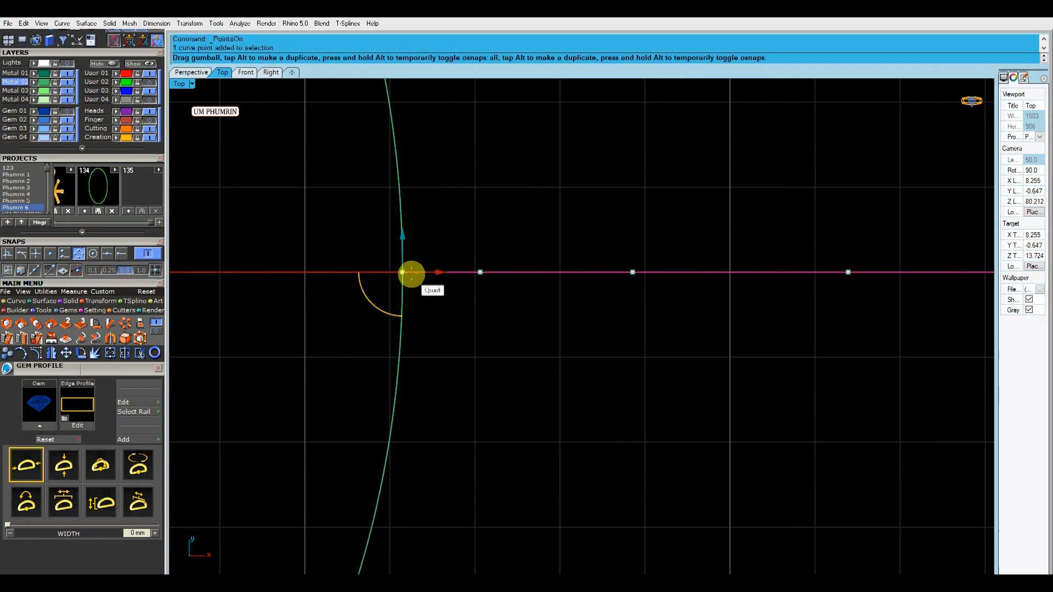
{"action": "left_click_drag", "start_coordinate": [411, 281], "coordinate": [402, 272]}
{"action": "scroll", "coordinate": [406, 280], "scroll_direction": "down", "scroll_amount": 8}
{"action": "key", "text": "Escape"}
{"action": "key", "text": "Escape"}
Create a two-rail sweep of the strut curve along the flattened oval and the collar curve
{"action": "left_click_drag", "start_coordinate": [581, 341], "coordinate": [406, 285]}
{"action": "left_click", "coordinate": [191, 72]}
{"action": "right_click_drag", "start_coordinate": [573, 294], "coordinate": [686, 299]}
{"action": "left_click", "coordinate": [66, 324]}
{"action": "left_click", "coordinate": [586, 284]}
Show the hidden objects and delete the swept surface beneath the halo
{"action": "left_click", "coordinate": [137, 64]}
{"action": "mouse_move", "coordinate": [557, 245]}
{"action": "right_mouse_down"}
{"action": "mouse_move", "coordinate": [631, 212]}
{"action": "mouse_move", "coordinate": [384, 226]}
{"action": "mouse_move", "coordinate": [504, 207]}
{"action": "mouse_move", "coordinate": [526, 265]}
{"action": "mouse_move", "coordinate": [685, 302]}
{"action": "mouse_move", "coordinate": [623, 311]}
{"action": "mouse_move", "coordinate": [556, 266]}
{"action": "right_mouse_up"}
{"action": "right_click_drag", "start_coordinate": [721, 289], "coordinate": [551, 255]}
{"action": "left_click", "coordinate": [549, 255]}
{"action": "key", "text": "Delete"}
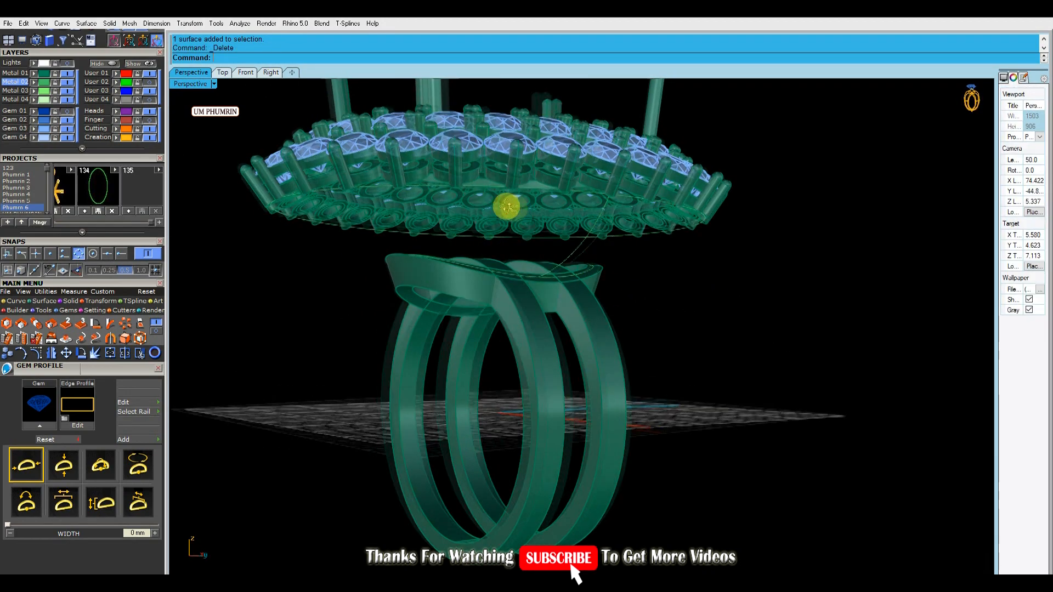
Try to reposition the geometry at the collar's upper edge in the Front view, then undo the drag
{"action": "right_click_drag", "start_coordinate": [488, 198], "coordinate": [417, 159]}
{"action": "left_click", "coordinate": [246, 72]}
{"action": "scroll", "coordinate": [537, 253], "scroll_direction": "down", "scroll_amount": 4}
{"action": "right_click_drag", "start_coordinate": [538, 279], "coordinate": [647, 276]}
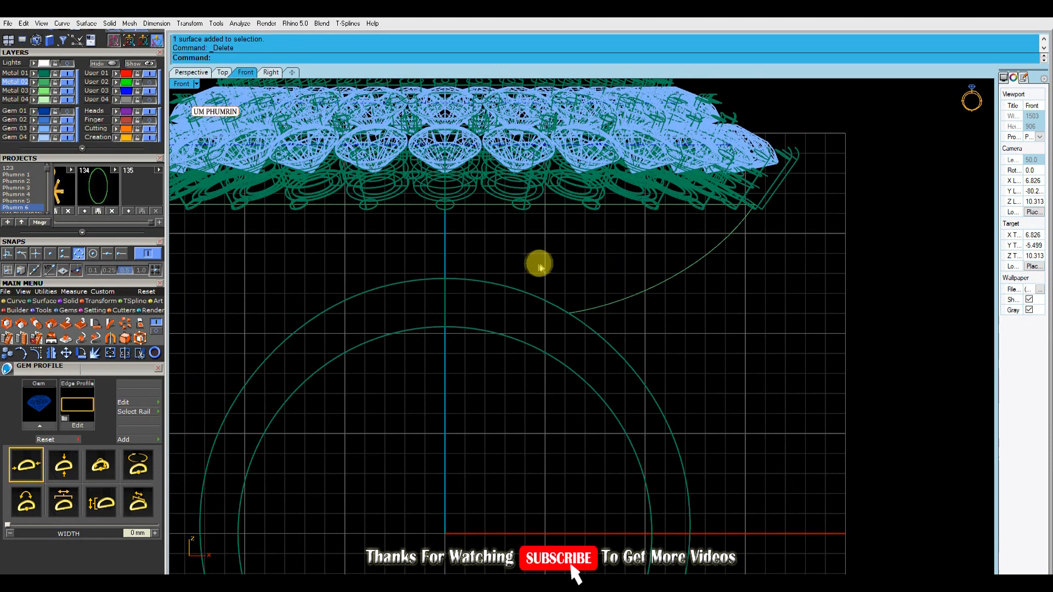
{"action": "left_click_drag", "start_coordinate": [333, 241], "coordinate": [651, 353]}
{"action": "left_click", "coordinate": [644, 317]}
{"action": "left_click_drag", "start_coordinate": [251, 234], "coordinate": [633, 318]}
{"action": "left_click_drag", "start_coordinate": [324, 258], "coordinate": [604, 328]}
{"action": "scroll", "coordinate": [470, 290], "scroll_direction": "up", "scroll_amount": 2}
{"action": "left_click_drag", "start_coordinate": [466, 275], "coordinate": [469, 277]}
{"action": "left_click", "coordinate": [658, 303]}
{"action": "left_click", "coordinate": [609, 272]}
{"action": "left_click", "coordinate": [203, 75]}
{"action": "right_click_drag", "start_coordinate": [491, 264], "coordinate": [471, 281]}
{"action": "left_click", "coordinate": [472, 282]}
{"action": "left_click", "coordinate": [472, 282]}
{"action": "scroll", "coordinate": [604, 285], "scroll_direction": "down", "scroll_amount": 3}
{"action": "left_click", "coordinate": [628, 258]}
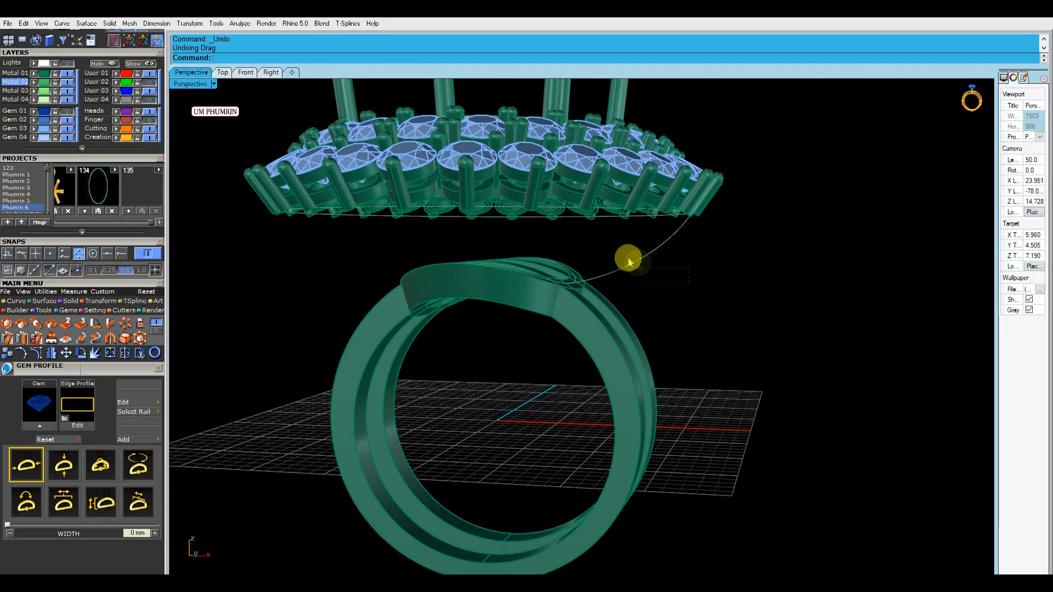
{"action": "scroll", "coordinate": [578, 275], "scroll_direction": "up", "scroll_amount": 4}
{"action": "left_click", "coordinate": [246, 72]}
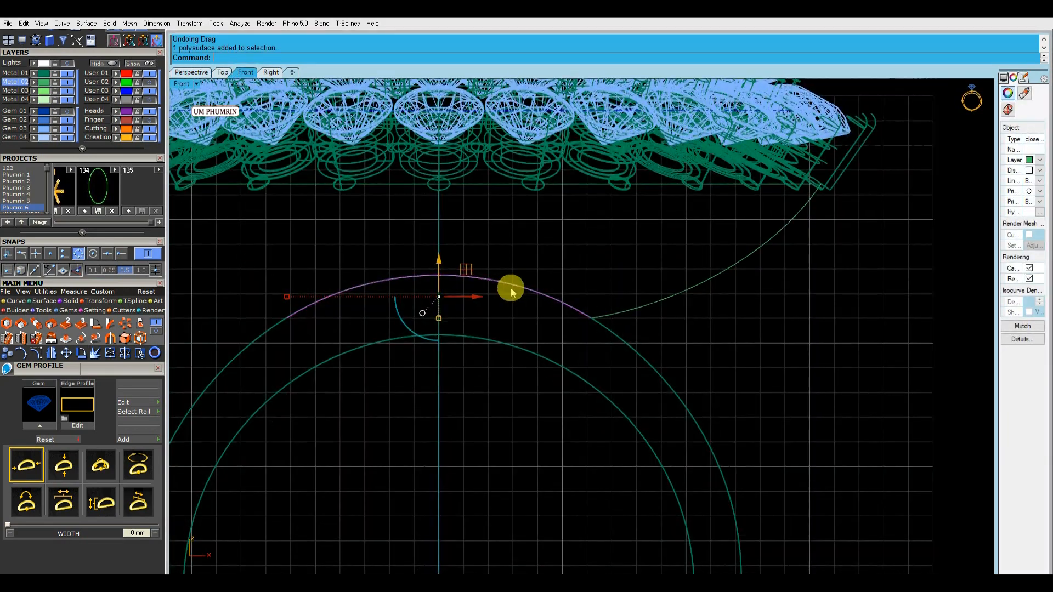
{"action": "left_click", "coordinate": [38, 353]}
{"action": "right_click_drag", "start_coordinate": [437, 256], "coordinate": [465, 265]}
{"action": "key", "text": "Escape"}
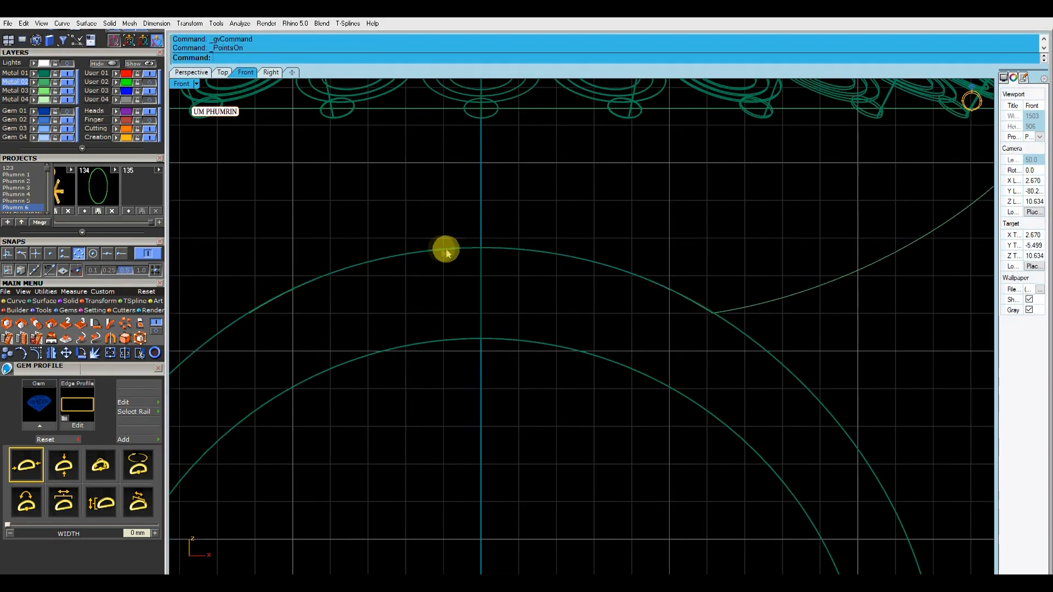
Assign the collar and both bands to the Metal 03 layer and lock that layer
{"action": "scroll", "coordinate": [399, 243], "scroll_direction": "down", "scroll_amount": 5}
{"action": "left_click", "coordinate": [196, 72]}
{"action": "scroll", "coordinate": [549, 290], "scroll_direction": "down", "scroll_amount": 5}
{"action": "left_click", "coordinate": [551, 291]}
{"action": "left_click", "coordinate": [582, 297], "text": "shift"}
{"action": "left_click", "coordinate": [604, 306], "text": "shift"}
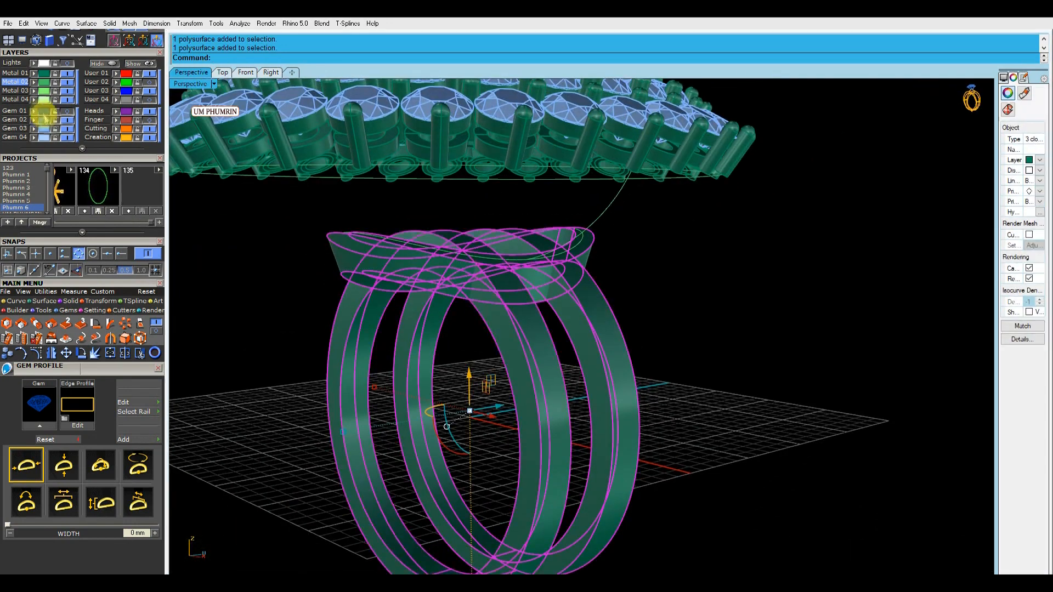
{"action": "left_click", "coordinate": [34, 91]}
{"action": "left_click", "coordinate": [55, 91]}
Enclose the collar curve in a CPlane-oriented control cage with five X points in the Front view
{"action": "right_click_drag", "start_coordinate": [428, 302], "coordinate": [494, 325]}
{"action": "scroll", "coordinate": [492, 299], "scroll_direction": "up", "scroll_amount": 3}
{"action": "left_click", "coordinate": [483, 271]}
{"action": "right_click_drag", "start_coordinate": [489, 280], "coordinate": [557, 274]}
{"action": "left_click_drag", "start_coordinate": [595, 274], "coordinate": [562, 247]}
{"action": "left_click", "coordinate": [658, 271]}
{"action": "left_click", "coordinate": [540, 247]}
{"action": "left_click", "coordinate": [246, 73]}
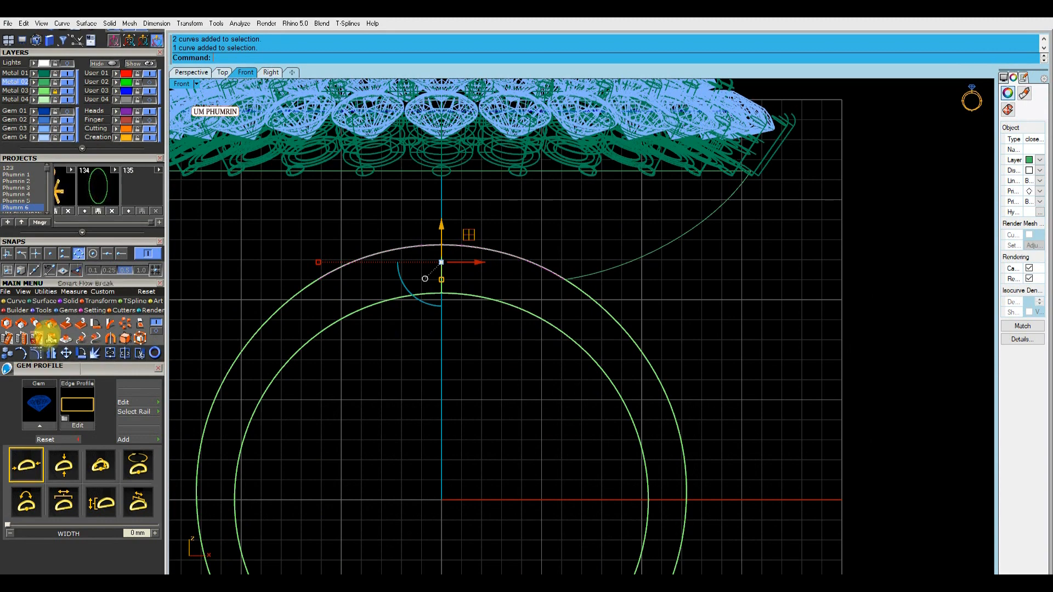
{"action": "left_click", "coordinate": [117, 332]}
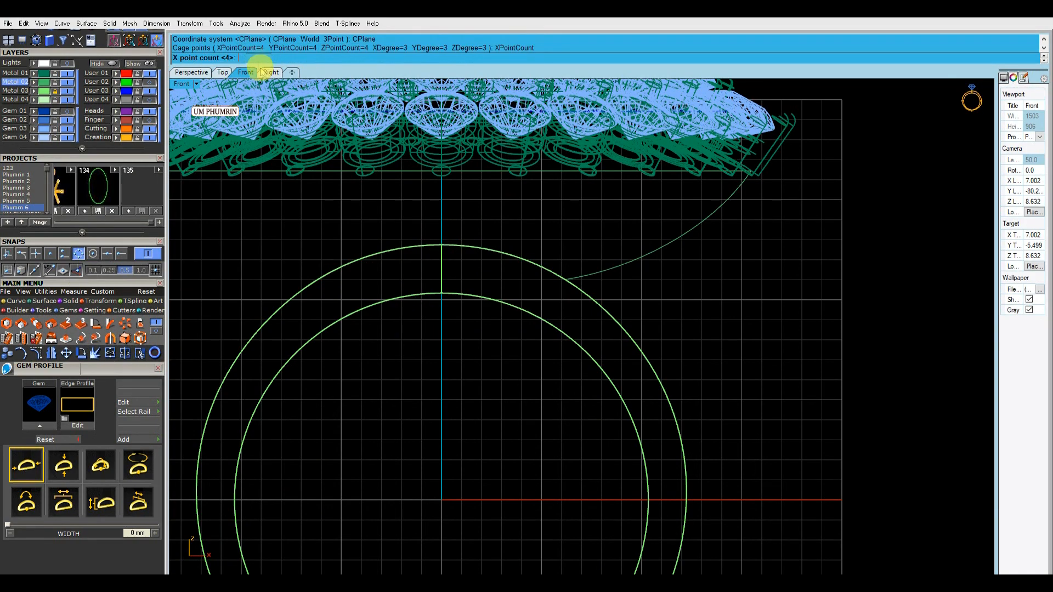
Lower the cage's middle points so the collar curve sits slightly below the collar's upper edge, then delete the cage
{"action": "left_click_drag", "start_coordinate": [417, 244], "coordinate": [457, 311]}
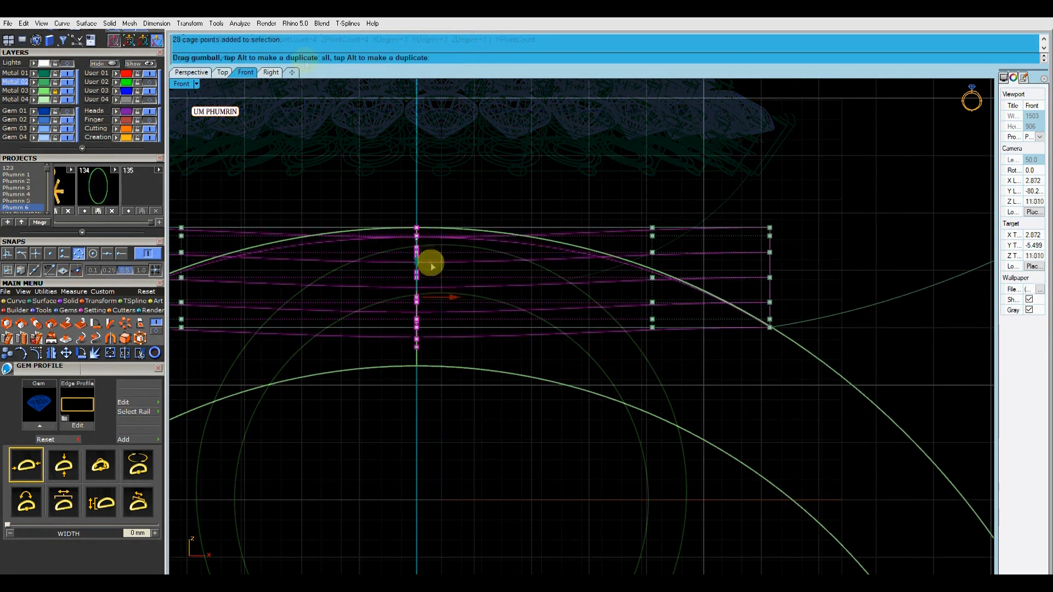
{"action": "scroll", "coordinate": [488, 252], "scroll_direction": "down", "scroll_amount": 8}
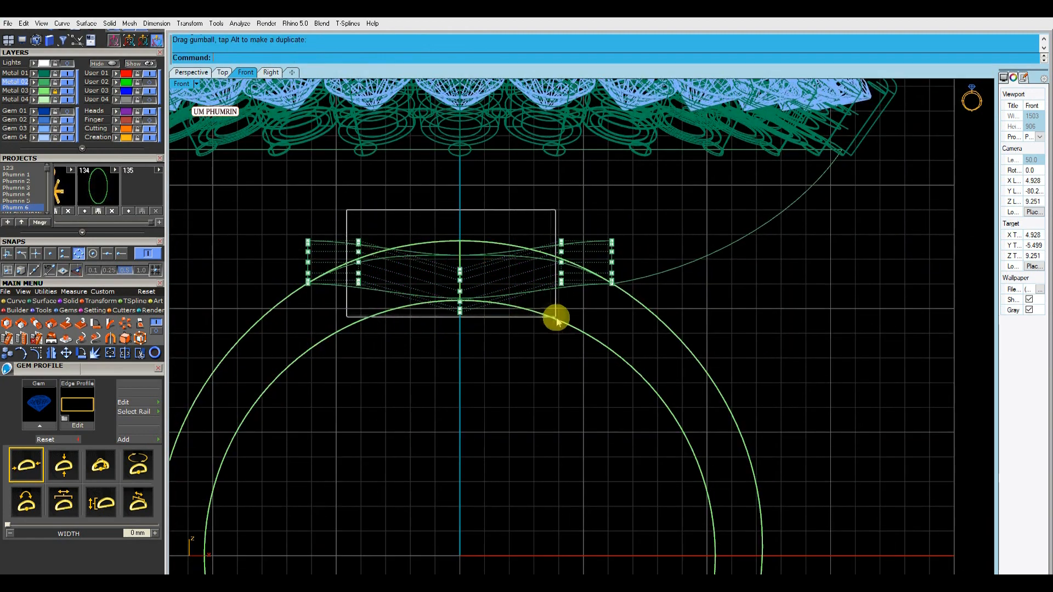
{"action": "left_click_drag", "start_coordinate": [553, 318], "coordinate": [552, 316]}
{"action": "scroll", "coordinate": [474, 250], "scroll_direction": "up", "scroll_amount": 3}
{"action": "scroll", "coordinate": [466, 262], "scroll_direction": "down", "scroll_amount": 4}
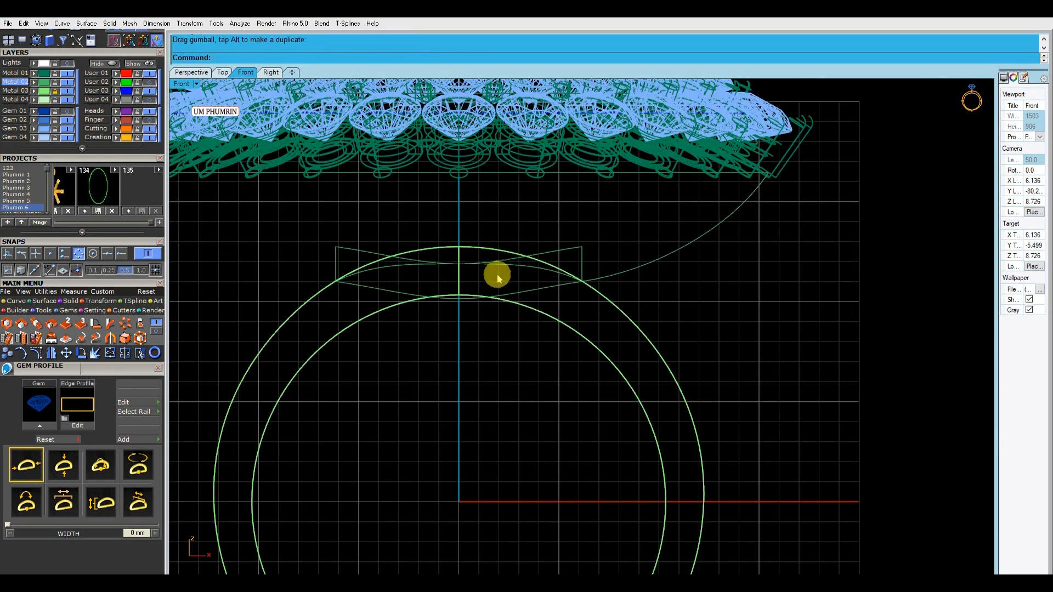
{"action": "key", "text": "ctrl+z"}
{"action": "left_click_drag", "start_coordinate": [458, 233], "coordinate": [471, 242]}
{"action": "left_click", "coordinate": [515, 250]}
{"action": "key", "text": "Delete"}
Create a closed two-rail sweep of the strut curve along the oval and the reshaped collar curve, without simplifying
{"action": "left_click", "coordinate": [502, 256]}
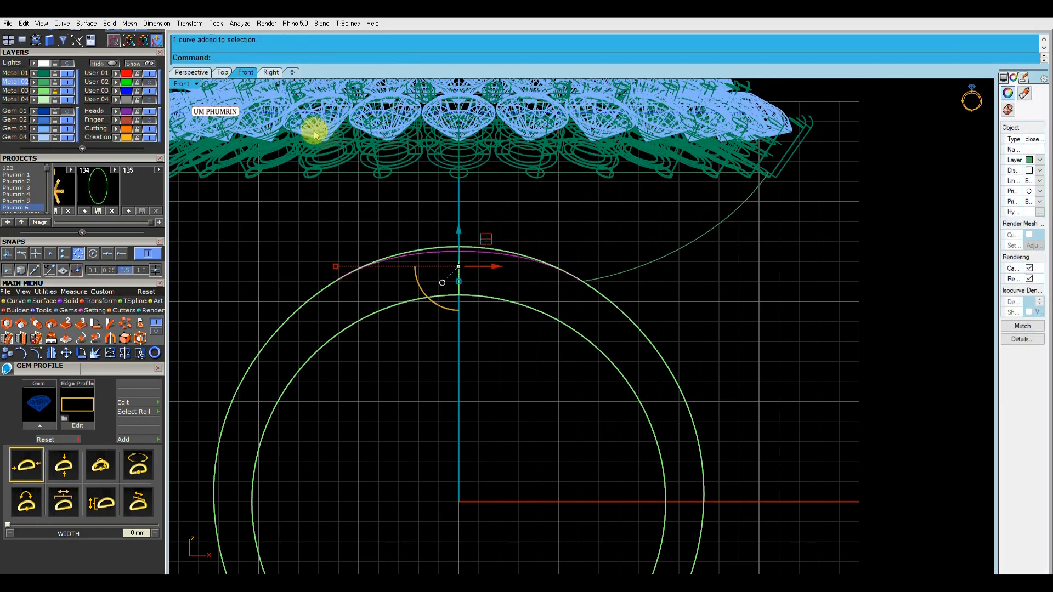
{"action": "left_click", "coordinate": [202, 73]}
{"action": "right_click_drag", "start_coordinate": [454, 200], "coordinate": [603, 216]}
{"action": "right_click", "coordinate": [611, 249]}
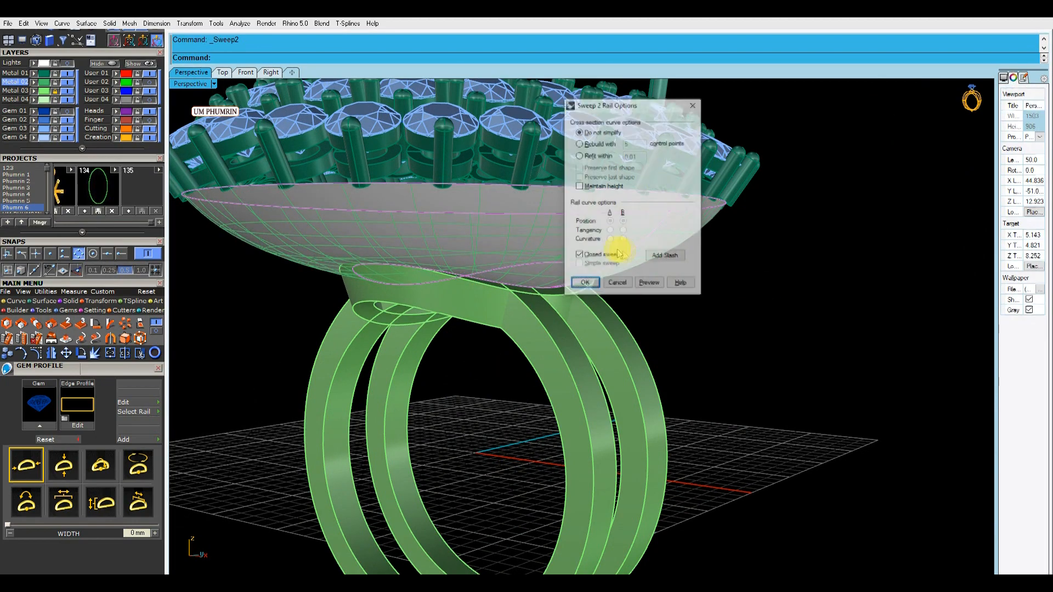
{"action": "left_click", "coordinate": [589, 281]}
Inspect the swept surface between halo and collar, then undo the sweep
{"action": "scroll", "coordinate": [766, 296], "scroll_direction": "down", "scroll_amount": 3}
{"action": "right_click_drag", "start_coordinate": [767, 296], "coordinate": [539, 254]}
{"action": "scroll", "coordinate": [548, 255], "scroll_direction": "up", "scroll_amount": 8}
{"action": "key", "text": "ctrl+z"}
In the Front view, lower the collar curve together with the strut's inner end so both sink below the collar's upper edge
{"action": "left_click", "coordinate": [534, 256]}
{"action": "left_click", "coordinate": [570, 248], "text": "shift"}
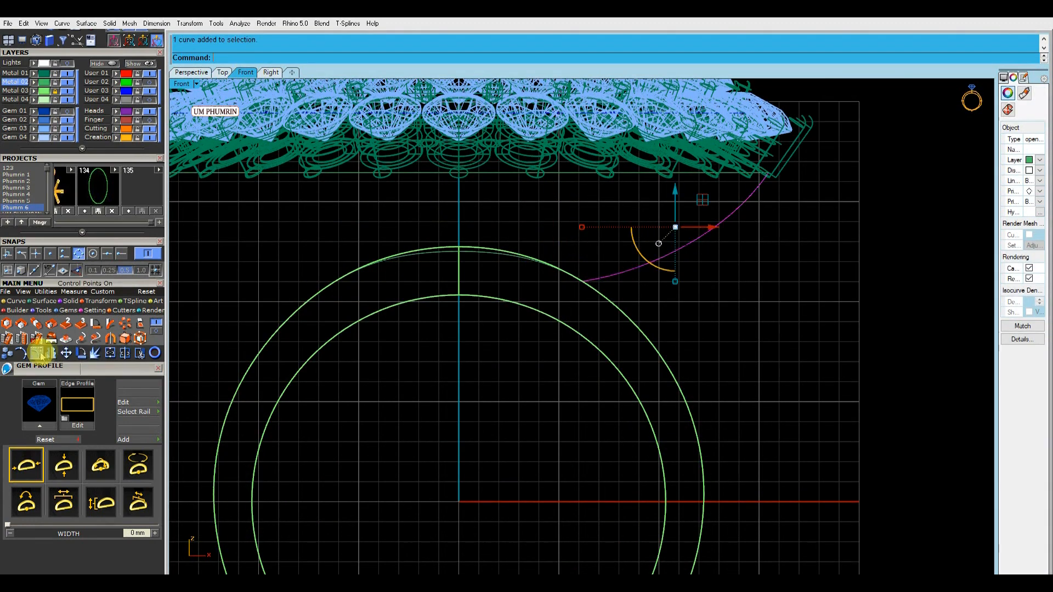
{"action": "left_click", "coordinate": [42, 356]}
{"action": "scroll", "coordinate": [531, 262], "scroll_direction": "up", "scroll_amount": 4}
{"action": "left_click", "coordinate": [482, 250]}
{"action": "left_click_drag", "start_coordinate": [570, 248], "coordinate": [631, 306]}
{"action": "left_click_drag", "start_coordinate": [437, 233], "coordinate": [451, 248]}
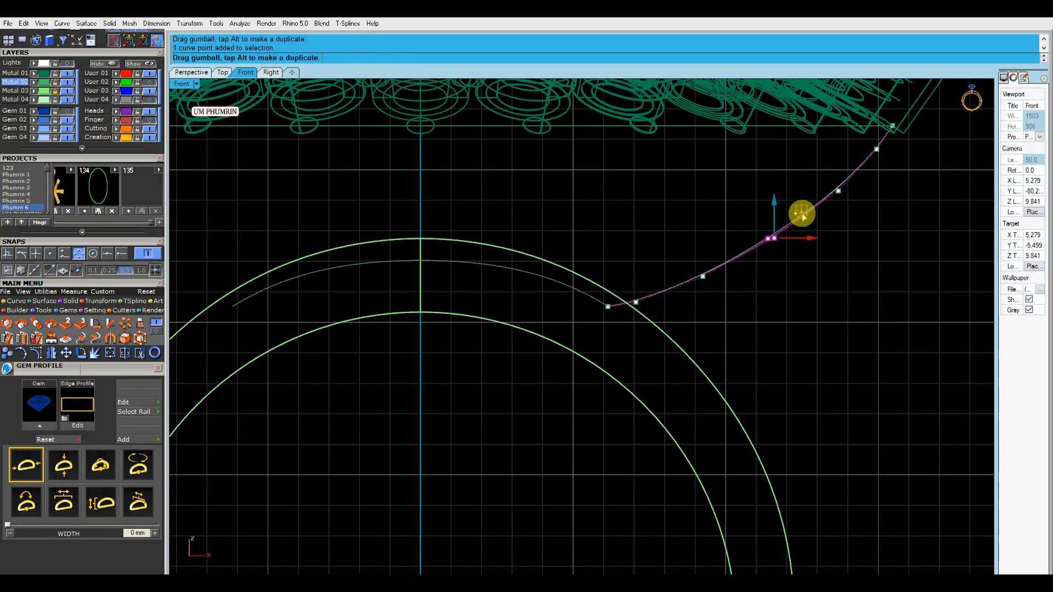
Adjust the strut curve's middle control points one by one to smooth its sweep from the collar up to the prongs
{"action": "left_click_drag", "start_coordinate": [647, 292], "coordinate": [660, 309]}
{"action": "scroll", "coordinate": [660, 299], "scroll_direction": "up", "scroll_amount": 4}
{"action": "left_click_drag", "start_coordinate": [651, 280], "coordinate": [652, 275]}
{"action": "left_click_drag", "start_coordinate": [702, 242], "coordinate": [766, 293]}
{"action": "left_click_drag", "start_coordinate": [752, 238], "coordinate": [752, 234]}
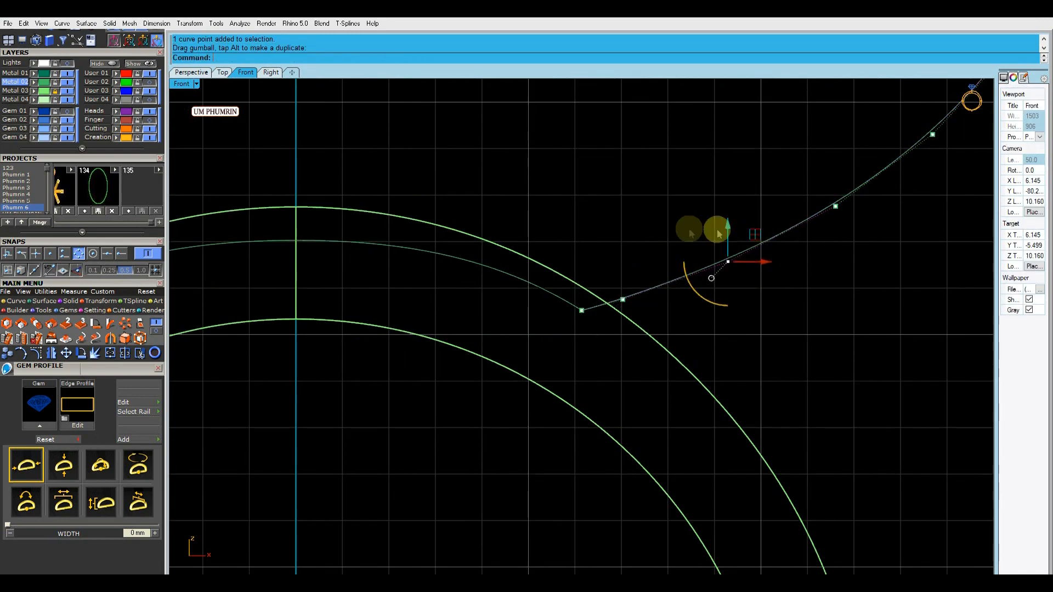
{"action": "left_click", "coordinate": [658, 275]}
{"action": "scroll", "coordinate": [653, 278], "scroll_direction": "down", "scroll_amount": 8}
{"action": "left_click", "coordinate": [682, 271]}
{"action": "scroll", "coordinate": [681, 254], "scroll_direction": "up", "scroll_amount": 2}
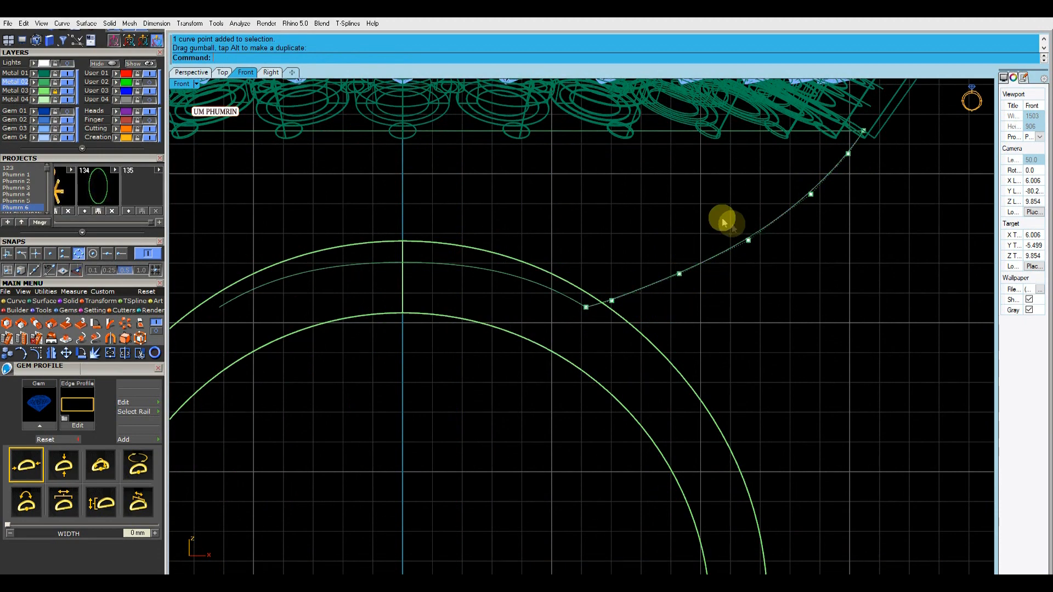
Shift the strut curve's upper control points one by one to even out its bend below the outer prongs
{"action": "scroll", "coordinate": [695, 291], "scroll_direction": "down", "scroll_amount": 4}
{"action": "scroll", "coordinate": [724, 247], "scroll_direction": "up", "scroll_amount": 4}
{"action": "left_click_drag", "start_coordinate": [718, 258], "coordinate": [749, 280]}
{"action": "scroll", "coordinate": [754, 287], "scroll_direction": "up", "scroll_amount": 6}
{"action": "scroll", "coordinate": [750, 282], "scroll_direction": "down", "scroll_amount": 3}
{"action": "scroll", "coordinate": [834, 230], "scroll_direction": "up", "scroll_amount": 4}
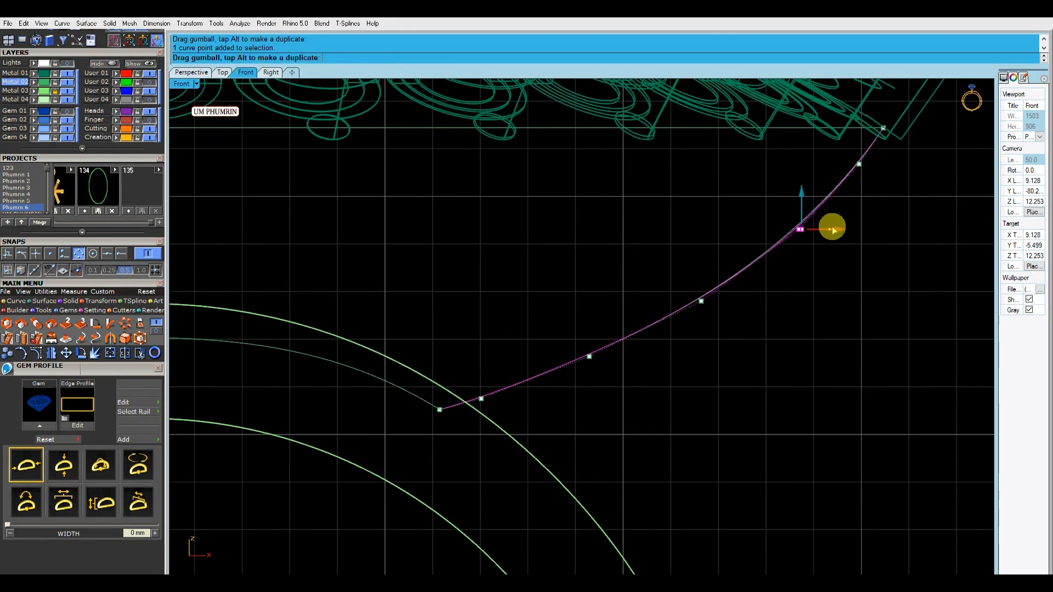
{"action": "scroll", "coordinate": [845, 241], "scroll_direction": "down", "scroll_amount": 4}
{"action": "scroll", "coordinate": [854, 187], "scroll_direction": "up", "scroll_amount": 4}
{"action": "left_click", "coordinate": [851, 215]}
{"action": "scroll", "coordinate": [861, 218], "scroll_direction": "up", "scroll_amount": 4}
{"action": "left_click_drag", "start_coordinate": [869, 214], "coordinate": [860, 226]}
Nudge the strut curve's middle and lower control points outward in 0.02 steps to smooth its run toward the collar
{"action": "scroll", "coordinate": [867, 261], "scroll_direction": "down", "scroll_amount": 5}
{"action": "scroll", "coordinate": [872, 250], "scroll_direction": "up", "scroll_amount": 4}
{"action": "scroll", "coordinate": [854, 285], "scroll_direction": "down", "scroll_amount": 6}
{"action": "scroll", "coordinate": [823, 307], "scroll_direction": "up", "scroll_amount": 3}
{"action": "left_click", "coordinate": [735, 263]}
{"action": "key", "text": "Right"}
{"action": "left_click", "coordinate": [616, 303]}
{"action": "key", "text": "Right"}
{"action": "scroll", "coordinate": [702, 358], "scroll_direction": "down", "scroll_amount": 6}
{"action": "right_click_drag", "start_coordinate": [735, 346], "coordinate": [752, 304]}
{"action": "left_click", "coordinate": [602, 322]}
{"action": "scroll", "coordinate": [555, 339], "scroll_direction": "up", "scroll_amount": 6}
{"action": "left_click_drag", "start_coordinate": [505, 297], "coordinate": [546, 368]}
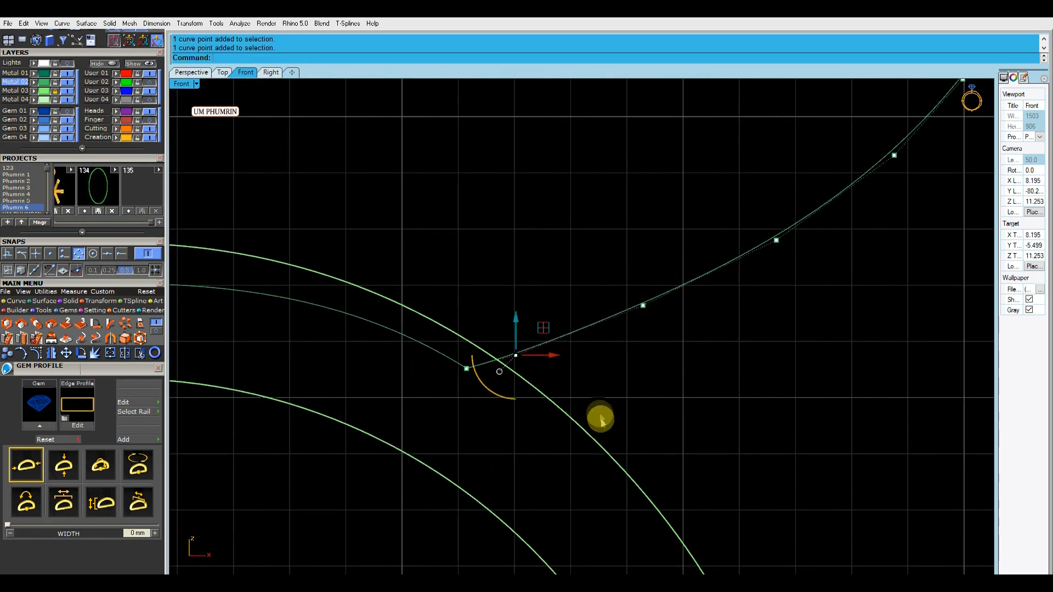
{"action": "scroll", "coordinate": [734, 394], "scroll_direction": "down", "scroll_amount": 6}
{"action": "left_click_drag", "start_coordinate": [663, 323], "coordinate": [764, 425]}
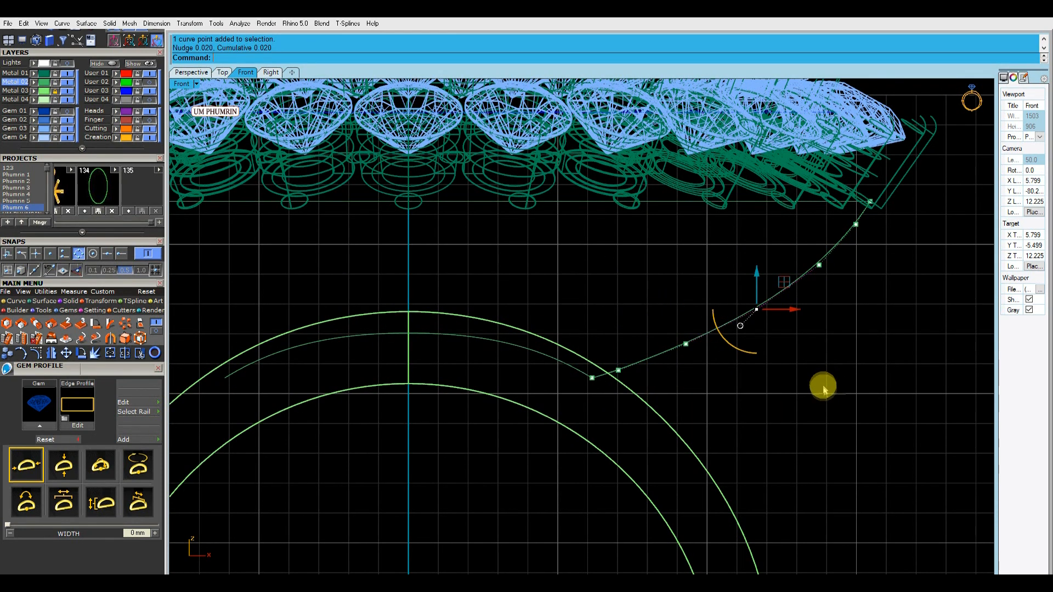
Fine-tune the strut curve's control points again so the transition between its lower and upper halves flows evenly
{"action": "left_click_drag", "start_coordinate": [711, 384], "coordinate": [765, 413]}
{"action": "right_click_drag", "start_coordinate": [790, 410], "coordinate": [771, 424]}
{"action": "left_click_drag", "start_coordinate": [647, 337], "coordinate": [717, 400]}
{"action": "scroll", "coordinate": [666, 338], "scroll_direction": "up", "scroll_amount": 4}
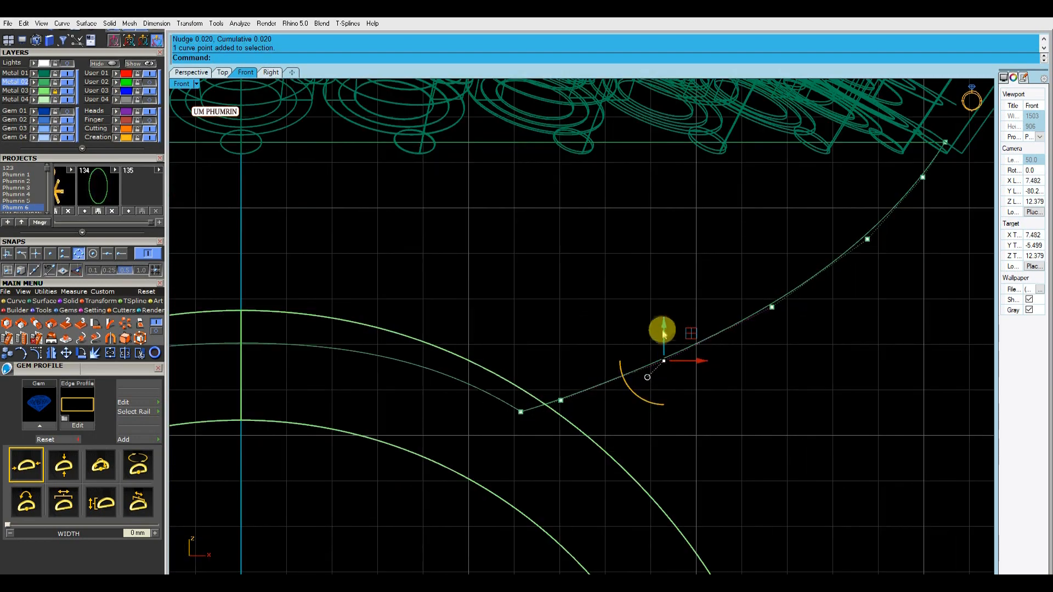
{"action": "scroll", "coordinate": [567, 388], "scroll_direction": "up", "scroll_amount": 4}
{"action": "left_click_drag", "start_coordinate": [537, 345], "coordinate": [561, 379]}
{"action": "scroll", "coordinate": [623, 353], "scroll_direction": "down", "scroll_amount": 12}
{"action": "left_click_drag", "start_coordinate": [651, 337], "coordinate": [682, 387]}
{"action": "scroll", "coordinate": [673, 362], "scroll_direction": "up", "scroll_amount": 6}
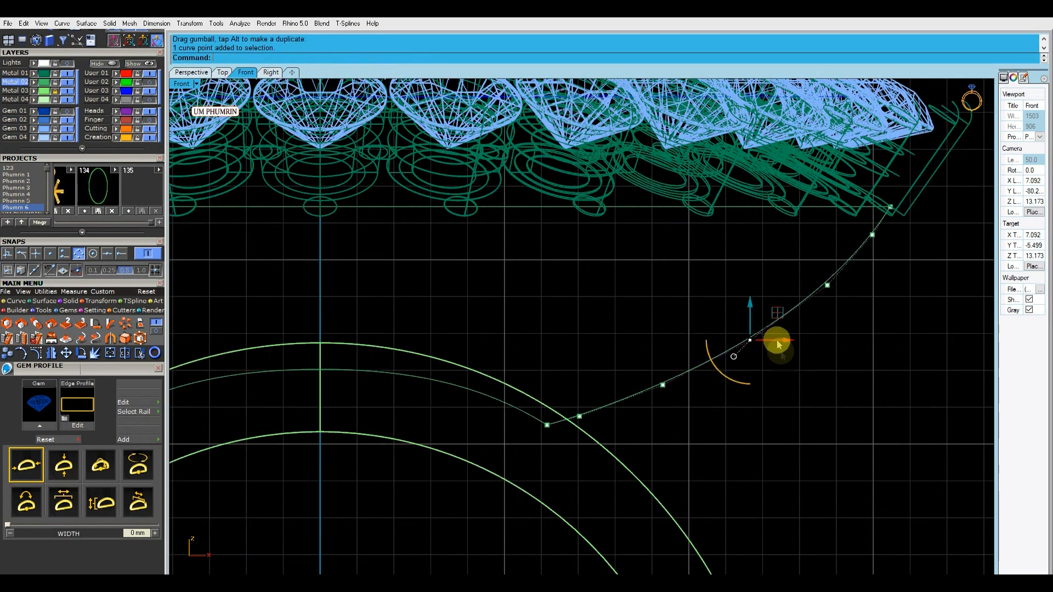
{"action": "scroll", "coordinate": [702, 353], "scroll_direction": "down", "scroll_amount": 4}
Finish editing the control points and rebuild the strut curve
{"action": "key", "text": "Escape"}
{"action": "right_click_drag", "start_coordinate": [773, 386], "coordinate": [790, 431]}
{"action": "left_click_drag", "start_coordinate": [784, 428], "coordinate": [711, 388]}
{"action": "key", "text": "ctrl+r"}
{"action": "key", "text": "Return"}
Create a two-rail sweep of the rebuilt strut curve along the halo oval and the lowered collar curve
{"action": "scroll", "coordinate": [682, 365], "scroll_direction": "down", "scroll_amount": 2}
{"action": "left_click", "coordinate": [625, 401]}
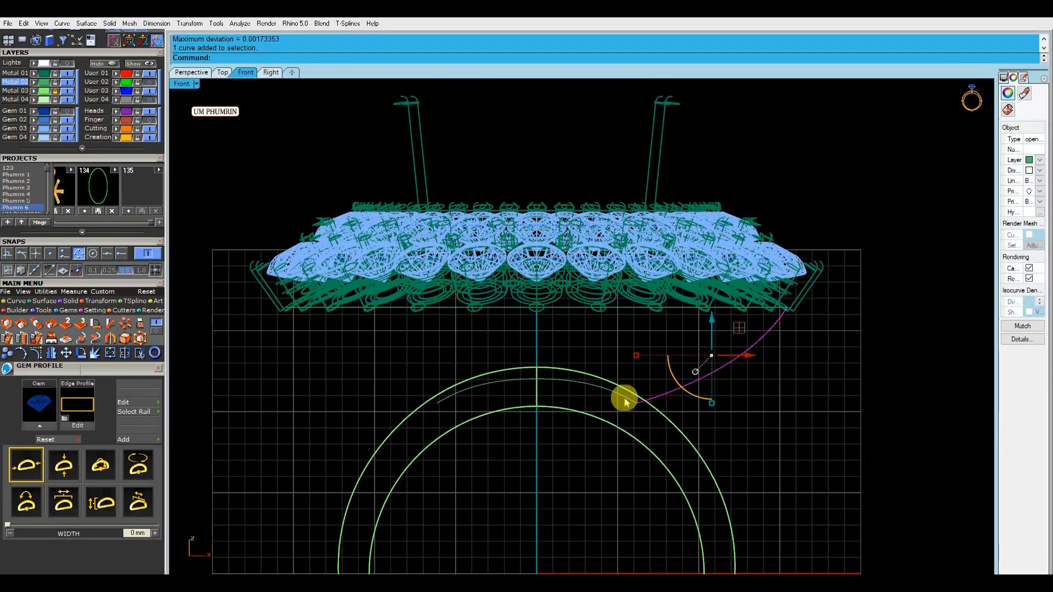
{"action": "key", "text": "ctrl+2"}
{"action": "key", "text": "Return"}
{"action": "left_click", "coordinate": [197, 73]}
Examine the new swept surface between the halo and the collar from several angles
{"action": "right_click_drag", "start_coordinate": [535, 318], "coordinate": [551, 302]}
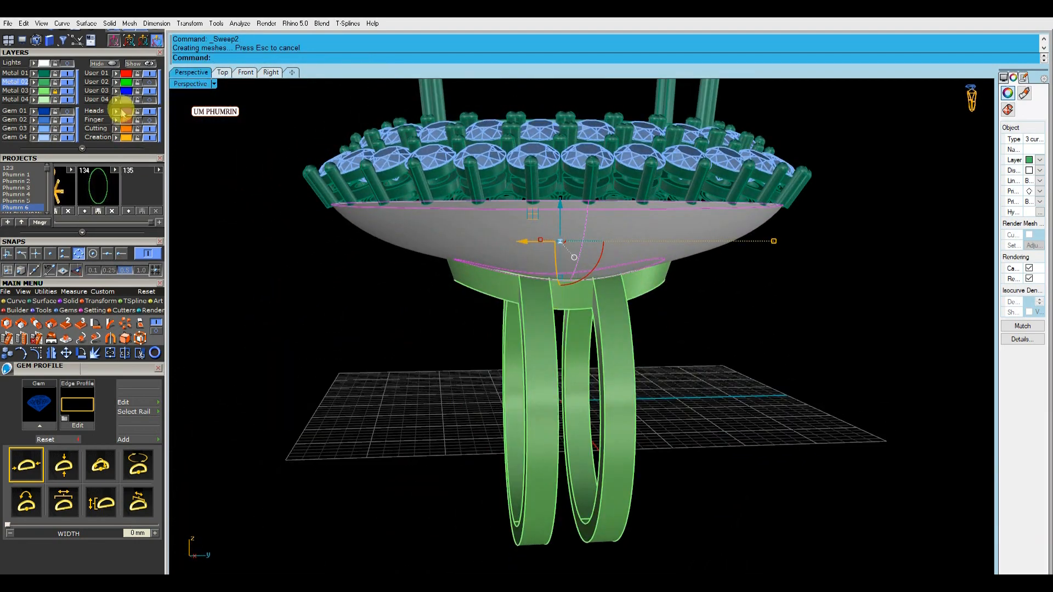
{"action": "left_click", "coordinate": [116, 91]}
{"action": "left_click", "coordinate": [149, 92]}
{"action": "right_click_drag", "start_coordinate": [757, 264], "coordinate": [629, 260]}
{"action": "left_click", "coordinate": [617, 264]}
{"action": "left_click", "coordinate": [640, 247]}
{"action": "left_click", "coordinate": [717, 292]}
{"action": "right_click_drag", "start_coordinate": [718, 292], "coordinate": [686, 242]}
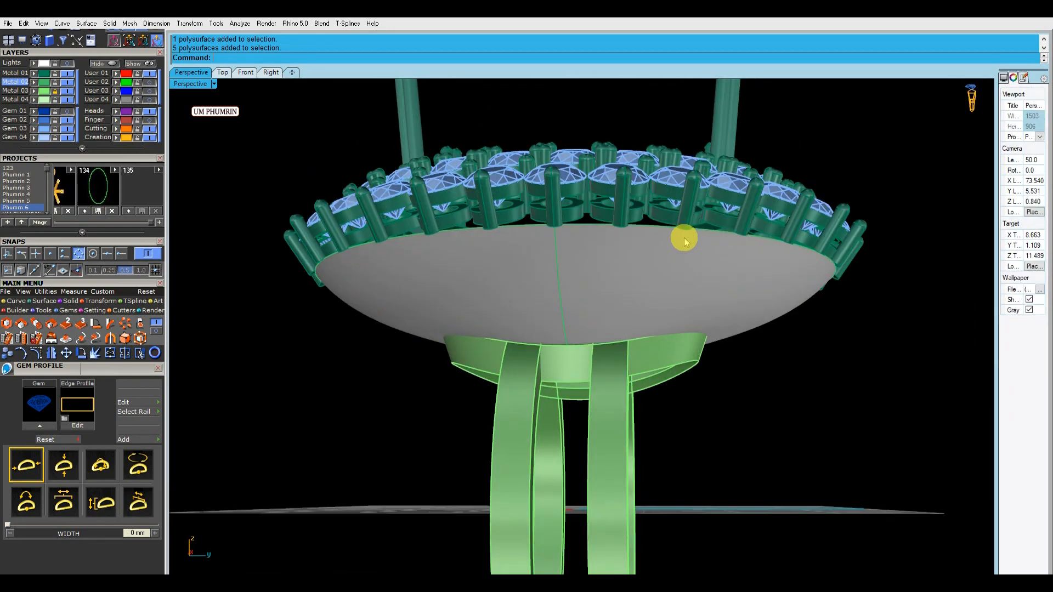
{"action": "scroll", "coordinate": [663, 268], "scroll_direction": "down", "scroll_amount": 8}
{"action": "right_click_drag", "start_coordinate": [664, 267], "coordinate": [685, 304]}
{"action": "left_click", "coordinate": [517, 256]}
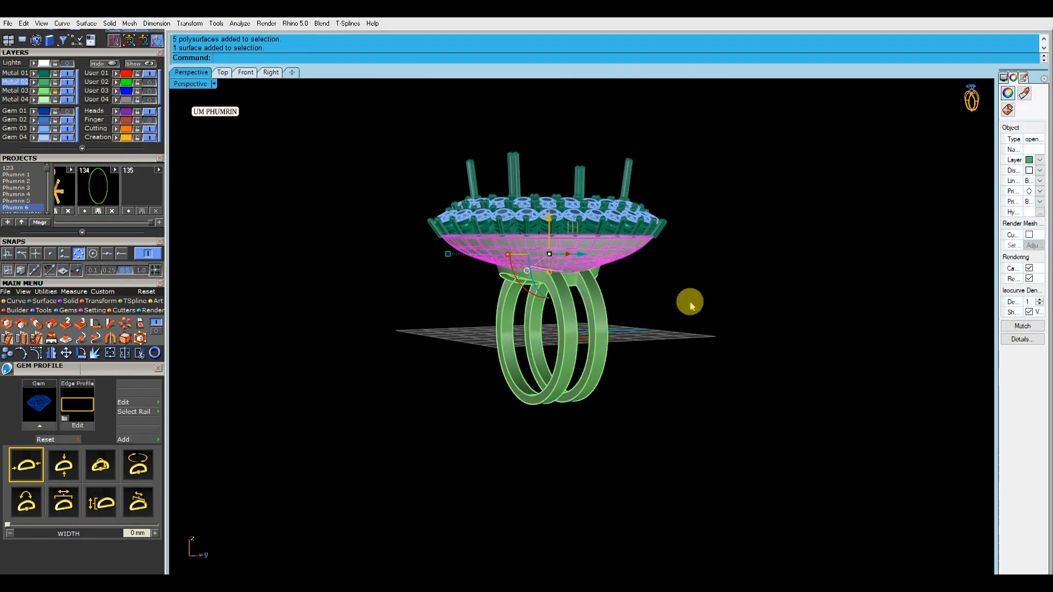
{"action": "left_click", "coordinate": [684, 304]}
{"action": "scroll", "coordinate": [558, 258], "scroll_direction": "up", "scroll_amount": 7}
{"action": "right_click_drag", "start_coordinate": [569, 284], "coordinate": [628, 293]}
{"action": "right_click_drag", "start_coordinate": [628, 293], "coordinate": [606, 337], "text": "shift"}
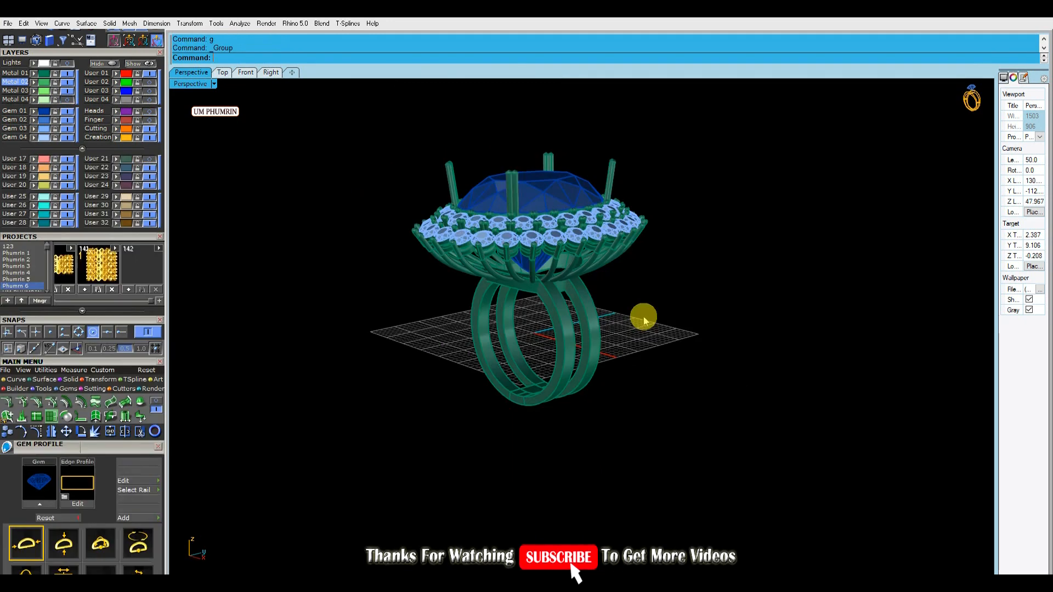
Examine the ring with its centre stone and finished struts in the Front and Perspective views
{"action": "right_click_drag", "start_coordinate": [642, 313], "coordinate": [551, 207]}
{"action": "left_click", "coordinate": [551, 207]}
{"action": "left_click", "coordinate": [262, 124]}
{"action": "right_click_drag", "start_coordinate": [262, 124], "coordinate": [570, 184]}
{"action": "left_click", "coordinate": [570, 186]}
{"action": "left_click", "coordinate": [246, 72]}
{"action": "scroll", "coordinate": [540, 263], "scroll_direction": "up", "scroll_amount": 3}
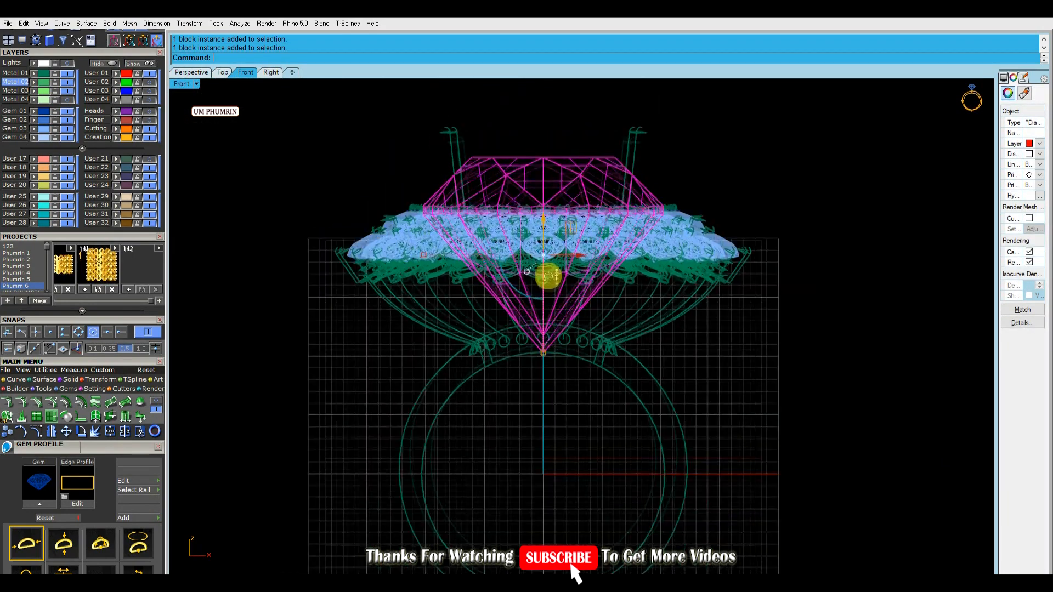
{"action": "scroll", "coordinate": [450, 206], "scroll_direction": "down", "scroll_amount": 1}
{"action": "left_click", "coordinate": [381, 160]}
{"action": "scroll", "coordinate": [380, 159], "scroll_direction": "down", "scroll_amount": 1}
{"action": "left_click", "coordinate": [201, 74]}
{"action": "right_click_drag", "start_coordinate": [548, 247], "coordinate": [583, 260]}
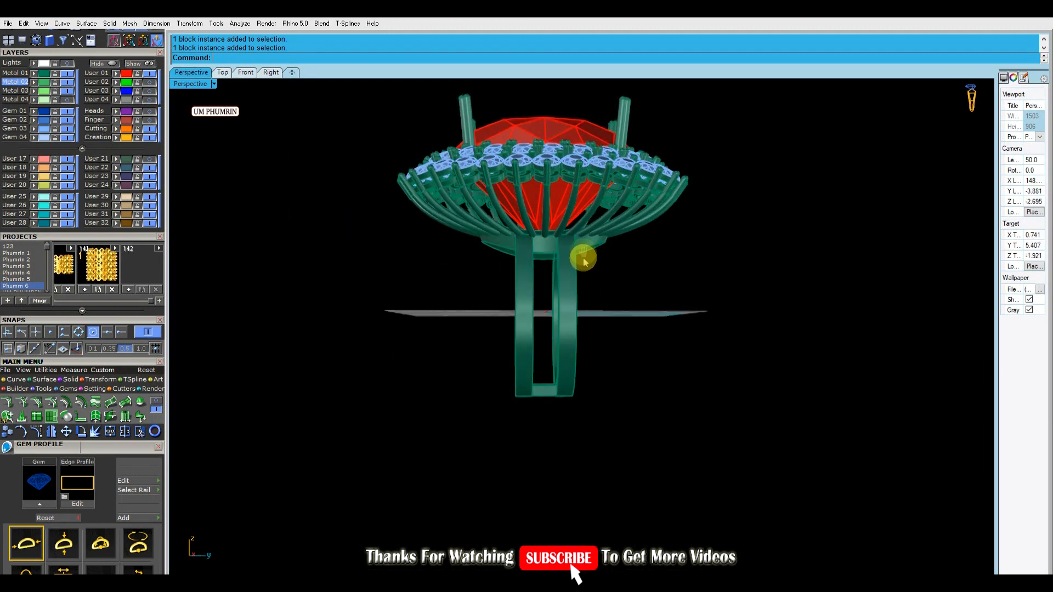
Check the bands and collar in the Right view, and ungroup them
{"action": "left_click", "coordinate": [583, 261]}
{"action": "scroll", "coordinate": [581, 269], "scroll_direction": "up", "scroll_amount": 2}
{"action": "left_click", "coordinate": [272, 73]}
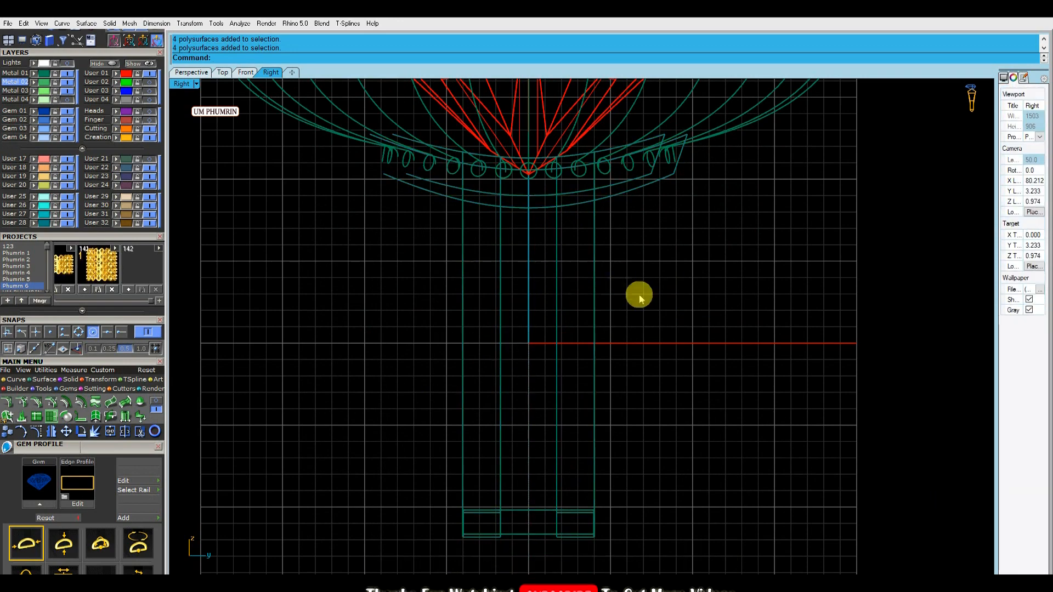
{"action": "scroll", "coordinate": [609, 278], "scroll_direction": "down", "scroll_amount": 2}
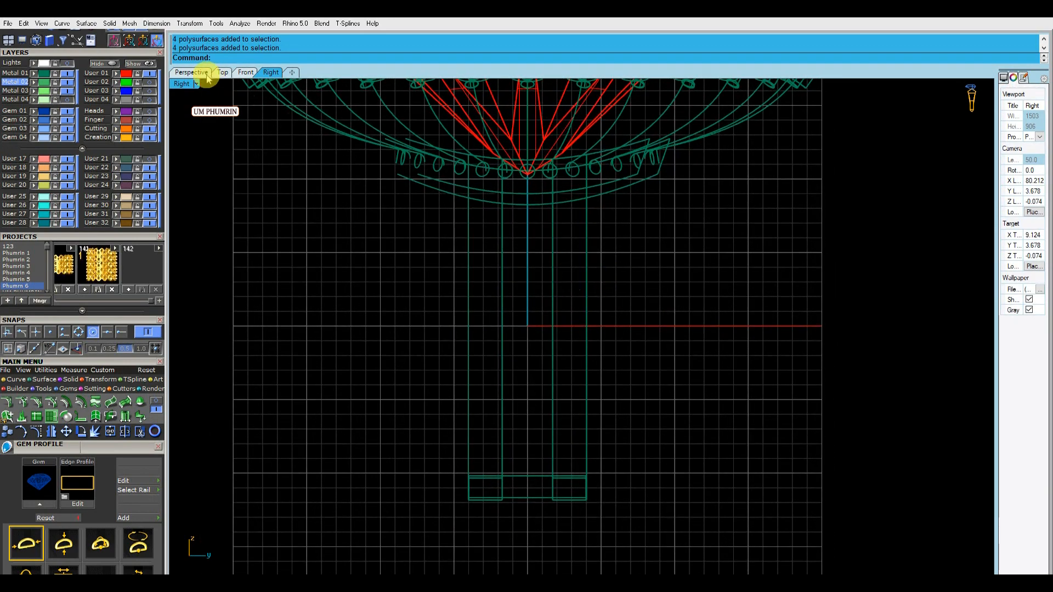
{"action": "left_click", "coordinate": [192, 73]}
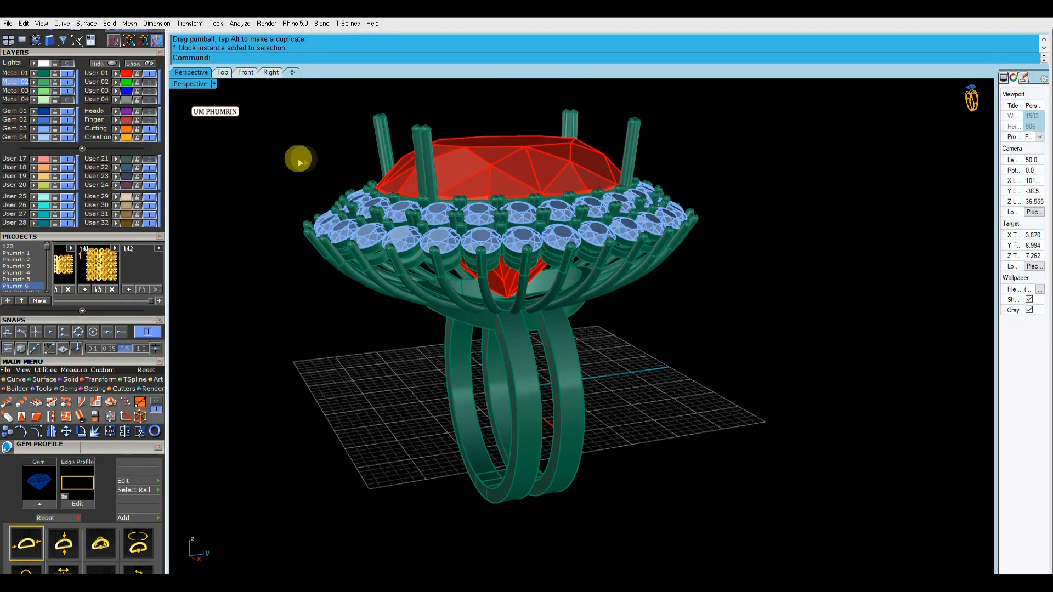
{"action": "key", "text": "Escape"}
Preview the ring in the Top view in Working Shade, and set that view's display mode to Plastic
{"action": "right_click_drag", "start_coordinate": [299, 162], "coordinate": [576, 299]}
{"action": "left_click", "coordinate": [222, 72]}
{"action": "right_click_drag", "start_coordinate": [414, 219], "coordinate": [440, 166]}
{"action": "scroll", "coordinate": [443, 166], "scroll_direction": "up", "scroll_amount": 6}
{"action": "scroll", "coordinate": [492, 180], "scroll_direction": "down", "scroll_amount": 4}
{"action": "scroll", "coordinate": [433, 158], "scroll_direction": "up", "scroll_amount": 1}
{"action": "left_click", "coordinate": [181, 84]}
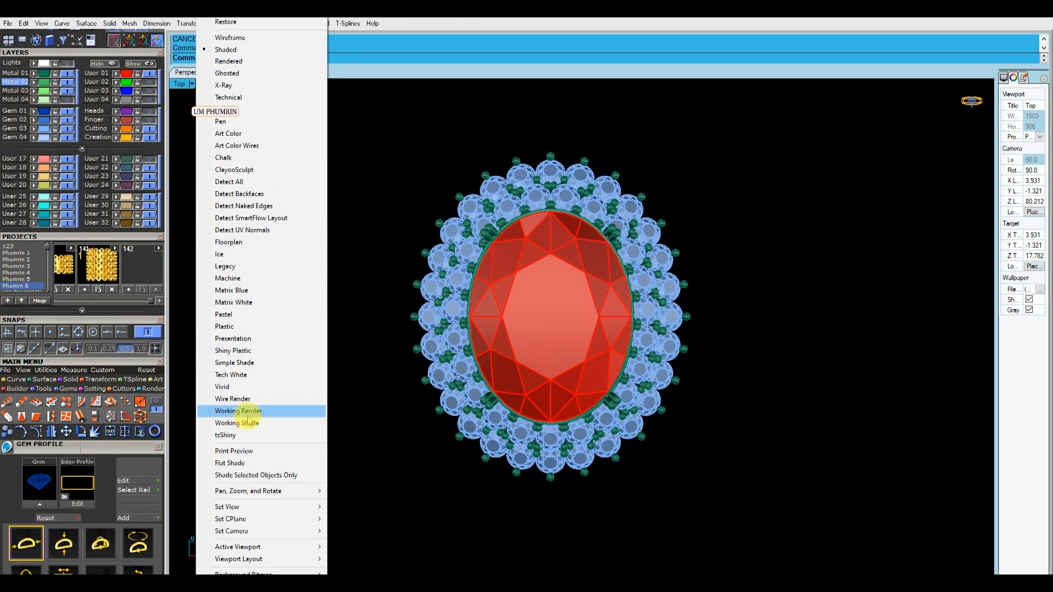
{"action": "left_click", "coordinate": [241, 413]}
{"action": "left_click", "coordinate": [181, 83]}
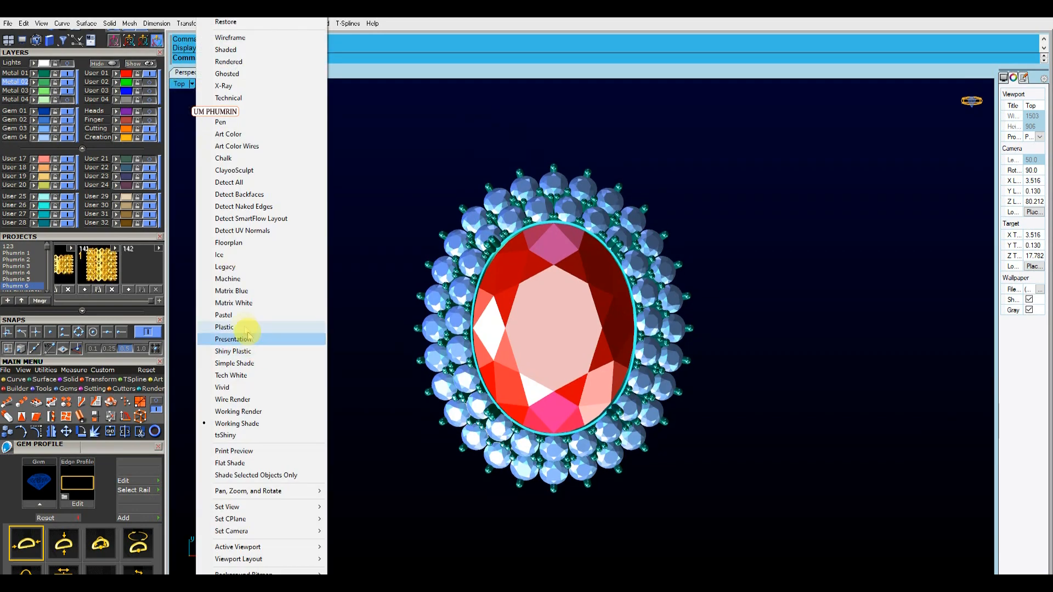
{"action": "left_click", "coordinate": [252, 329]}
Review the complete double-halo ring from an angled Perspective view
{"action": "left_click", "coordinate": [191, 72]}
{"action": "right_click_drag", "start_coordinate": [229, 117], "coordinate": [433, 222]}
{"action": "scroll", "coordinate": [433, 222], "scroll_direction": "down", "scroll_amount": 1}
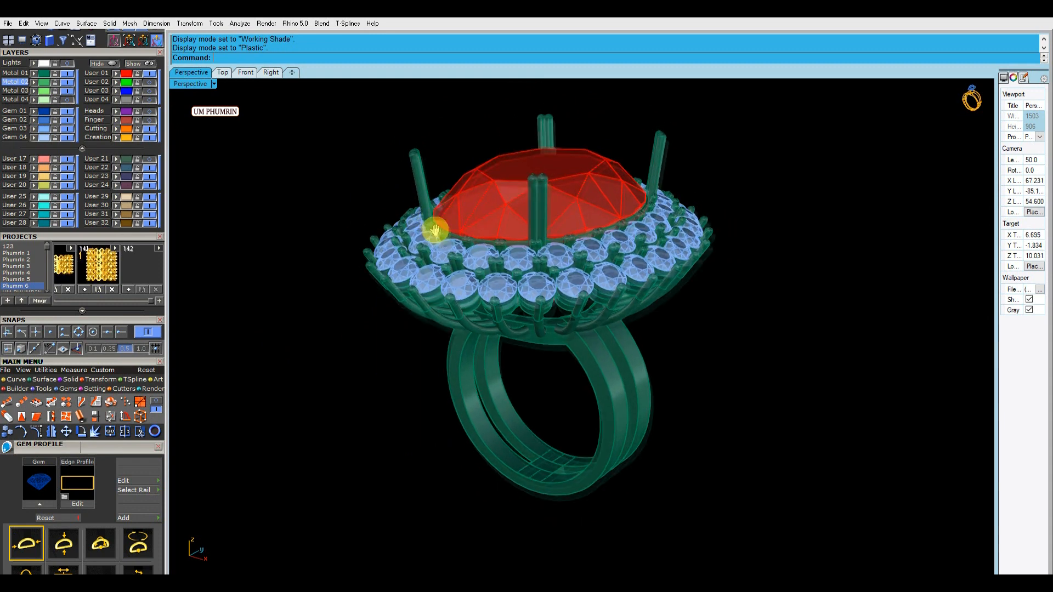
{"action": "scroll", "coordinate": [437, 223], "scroll_direction": "up", "scroll_amount": 2}
{"action": "right_click_drag", "start_coordinate": [292, 213], "coordinate": [310, 212]}
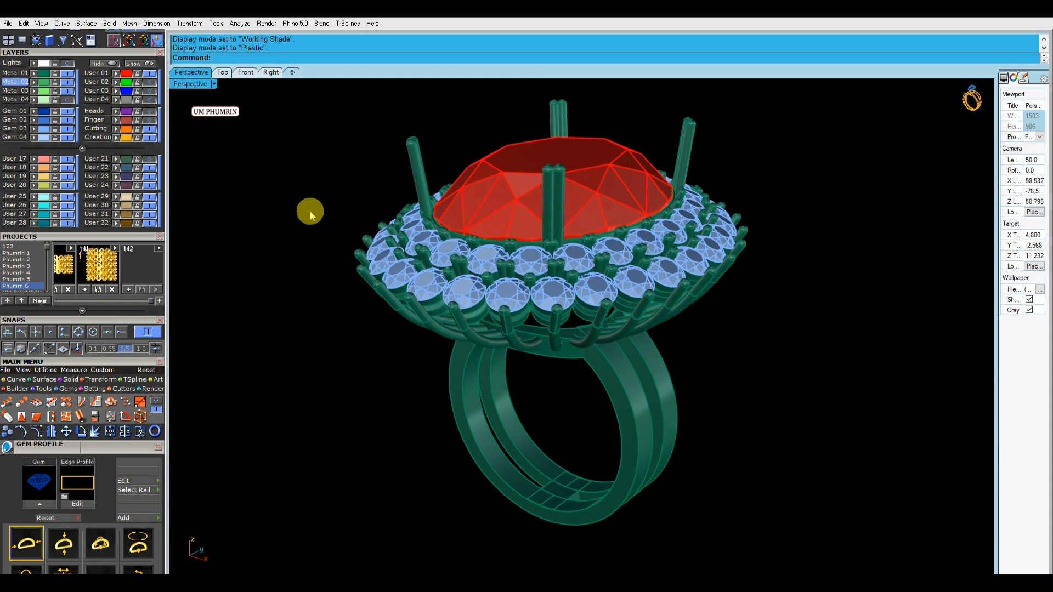